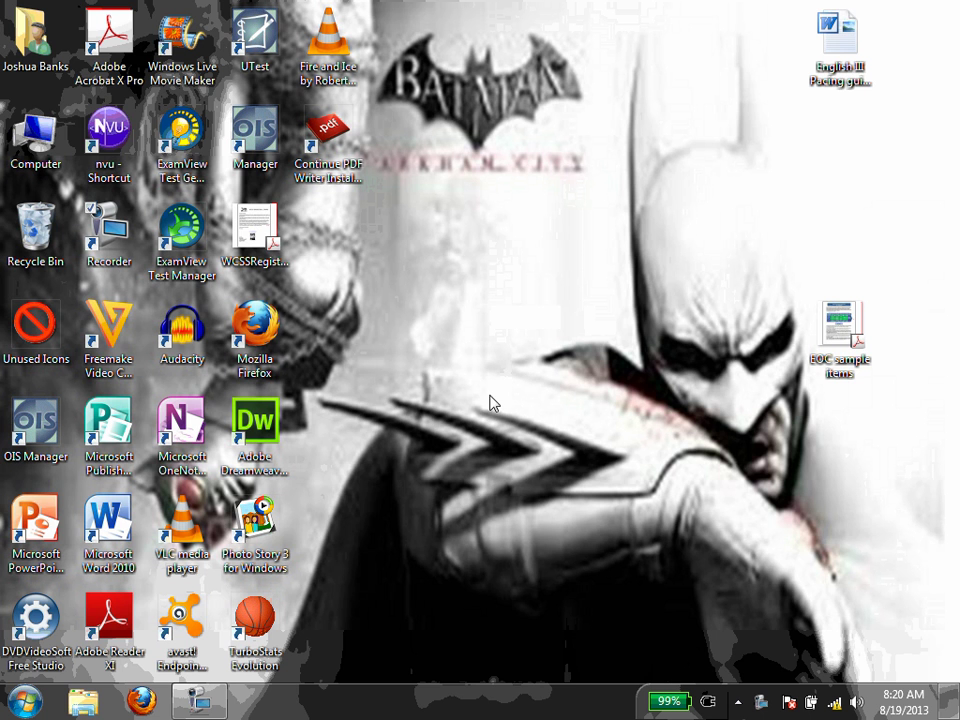
Open OneNote in a maximised window and create a new notebook stored on My Computer, named with the teacher's name
double_click(183, 447)
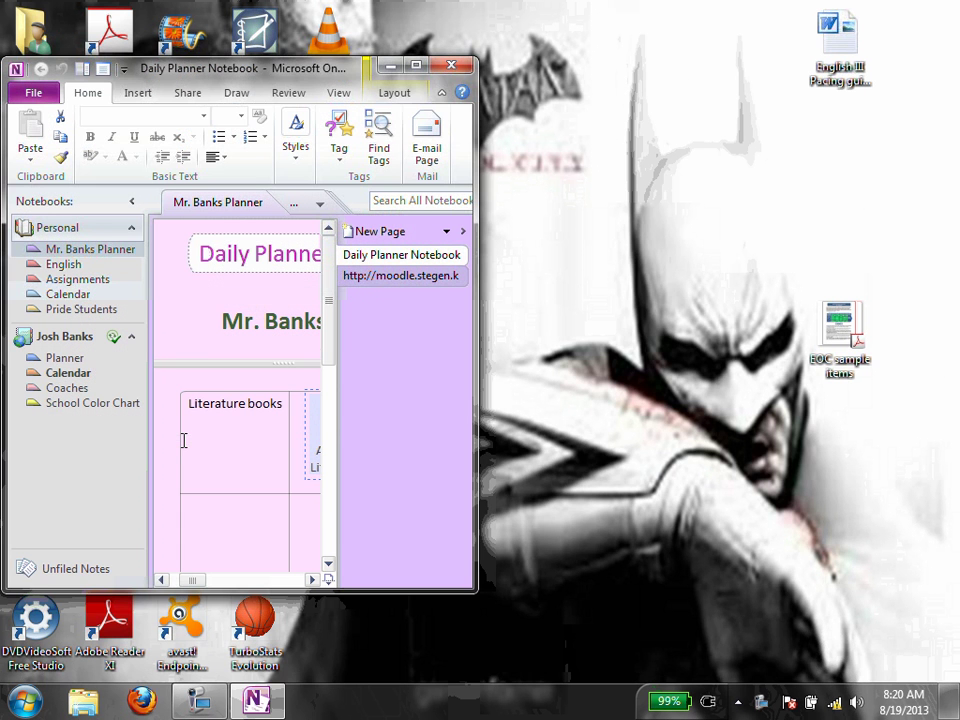
left_click(416, 65)
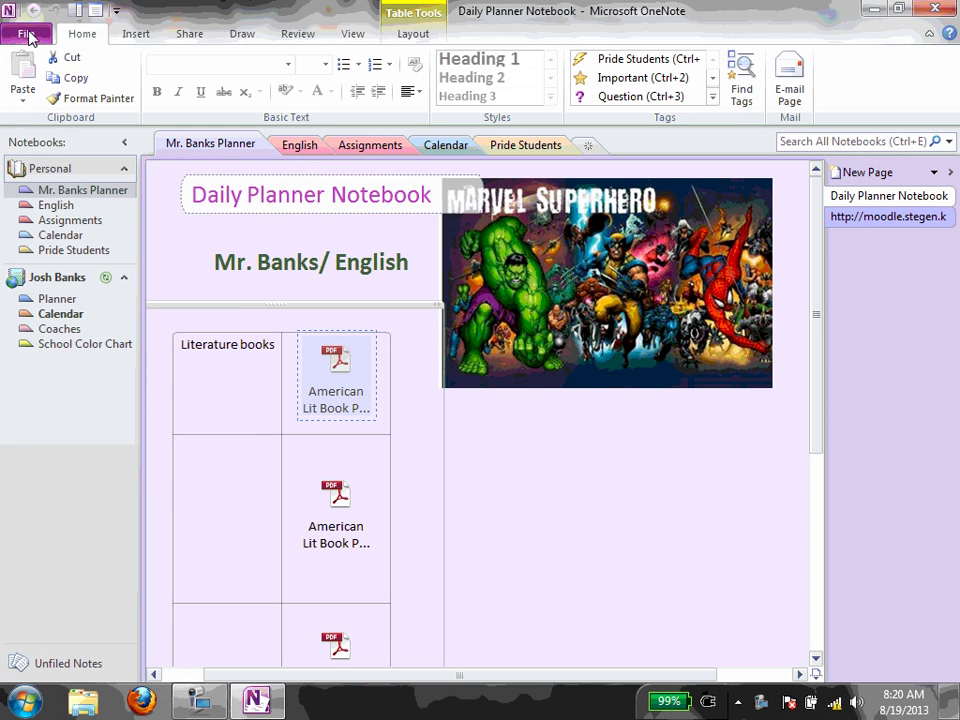
left_click(27, 32)
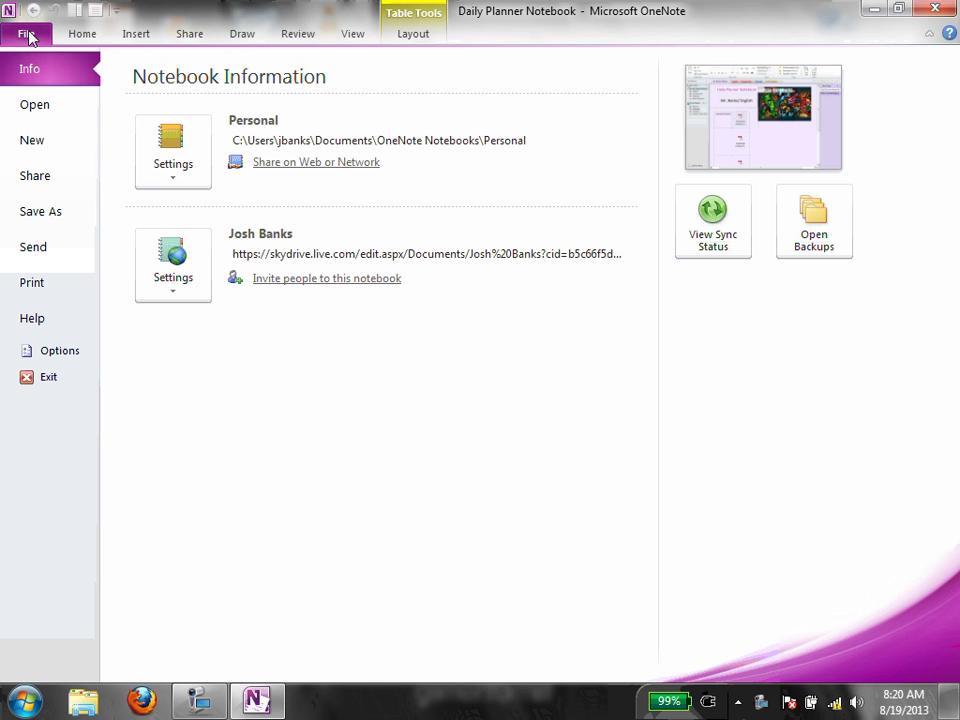
left_click(45, 156)
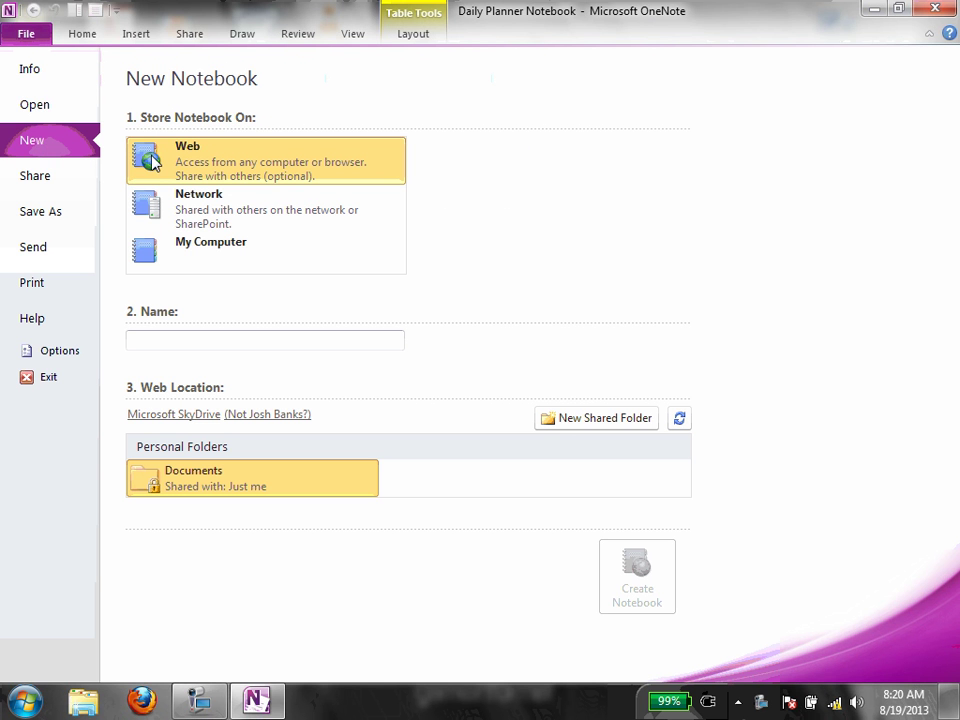
left_click(192, 260)
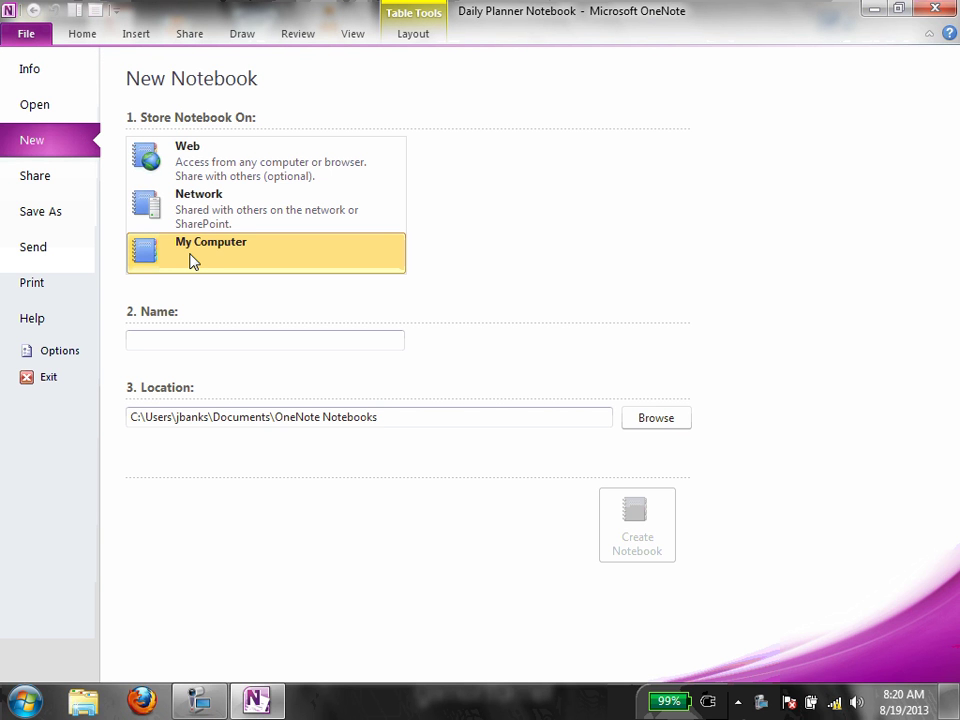
left_click(201, 338)
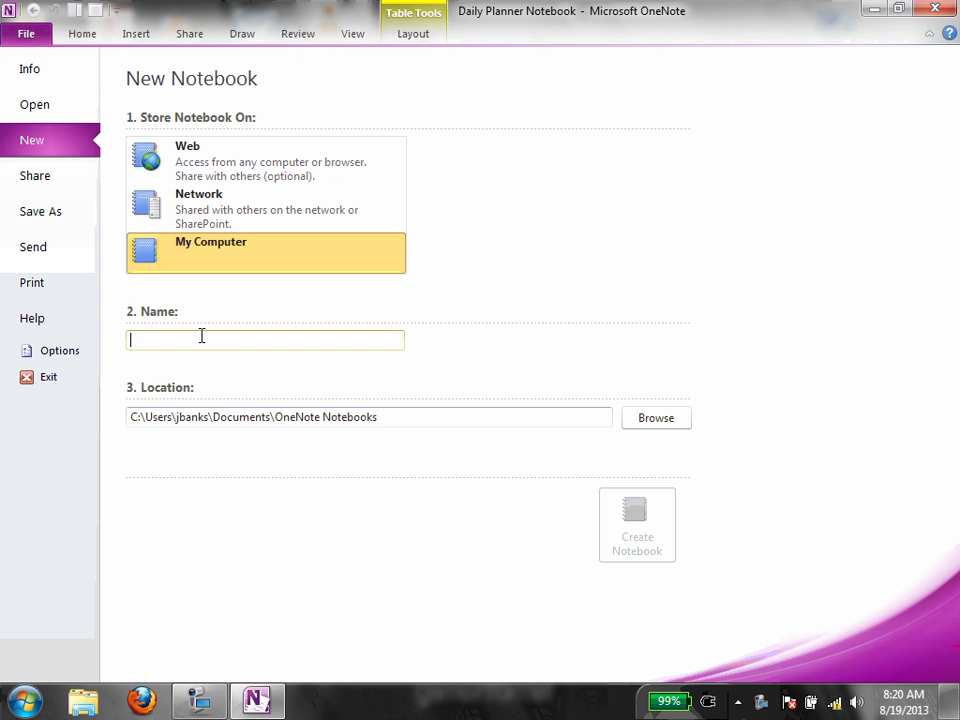
type("M")
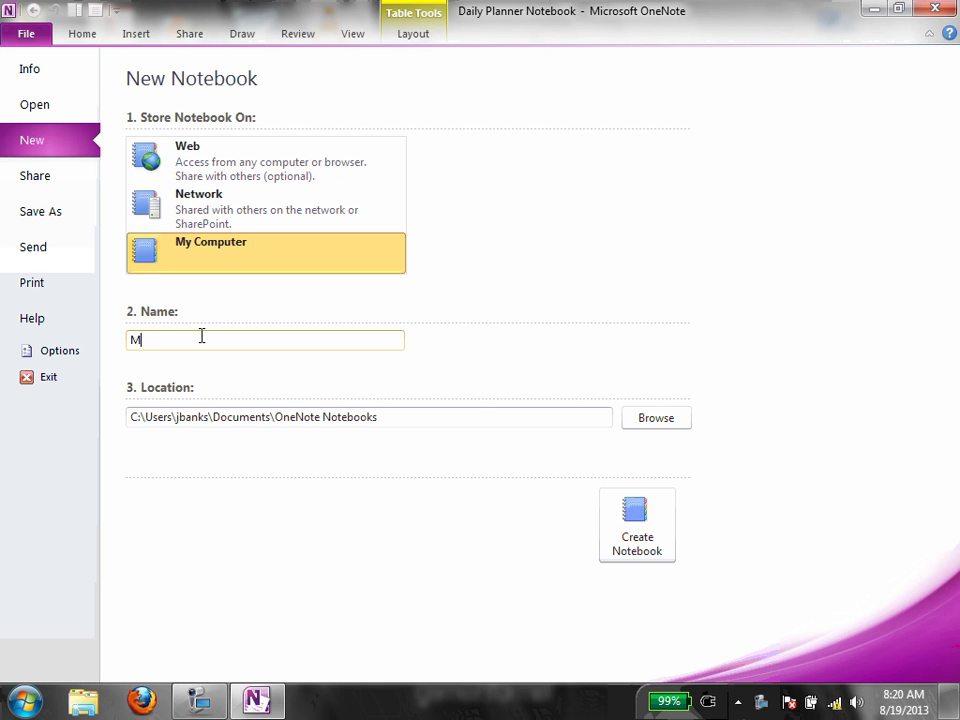
type("r. Banks")
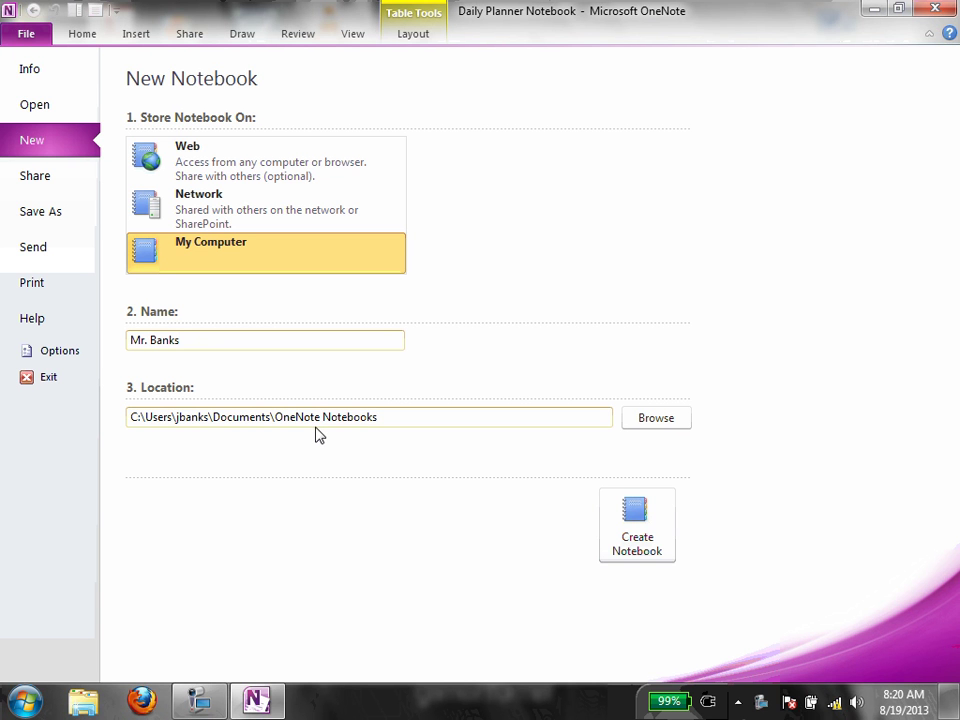
left_click(640, 544)
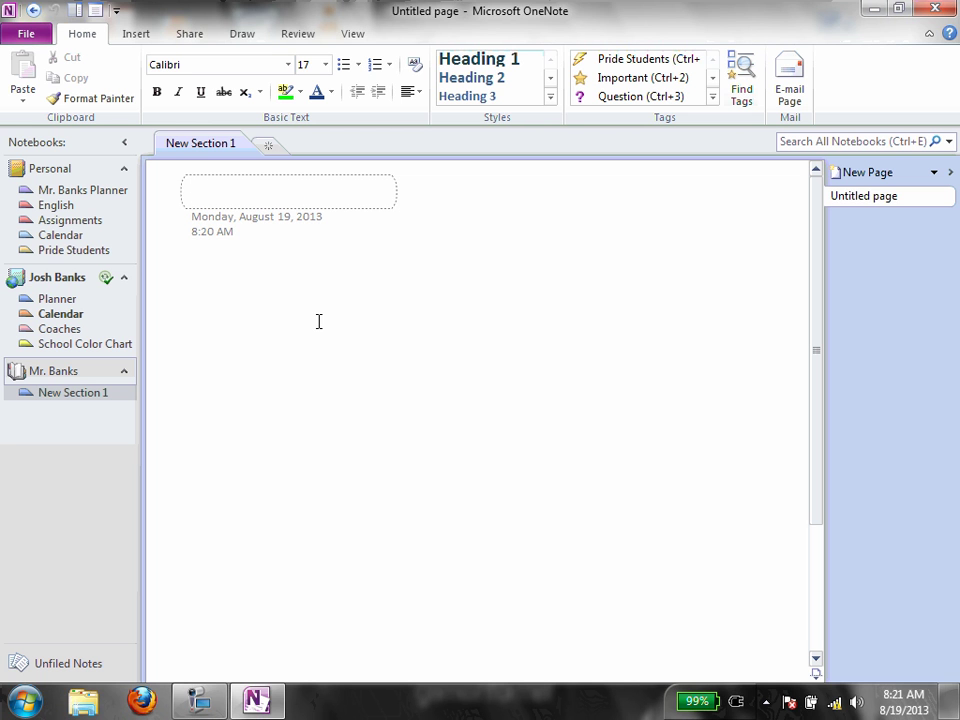
type("Mr. Ba")
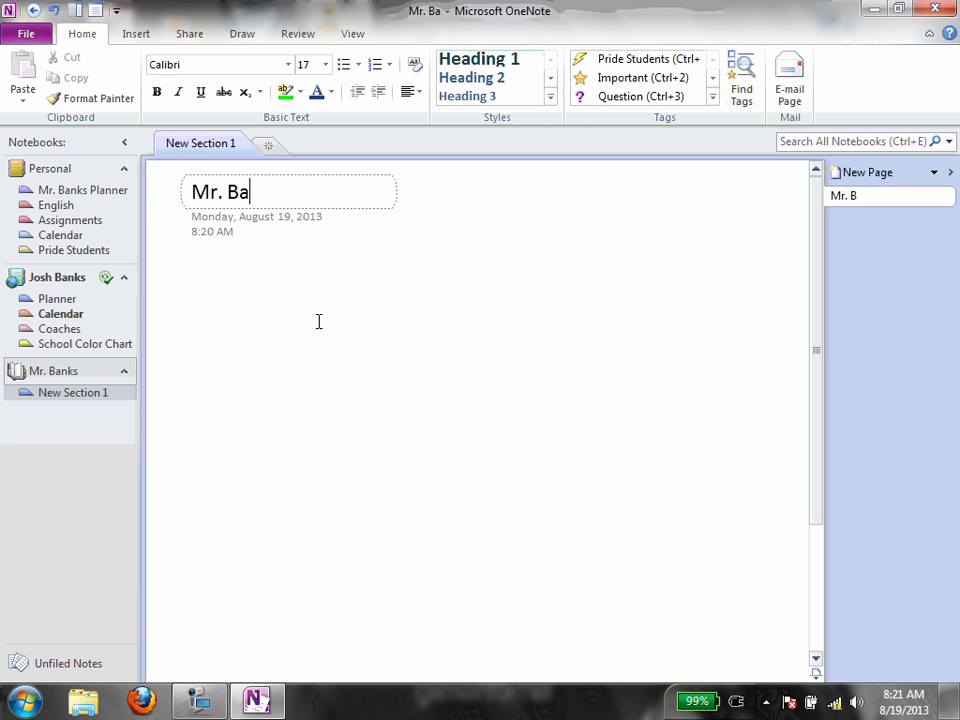
type("nks Pla")
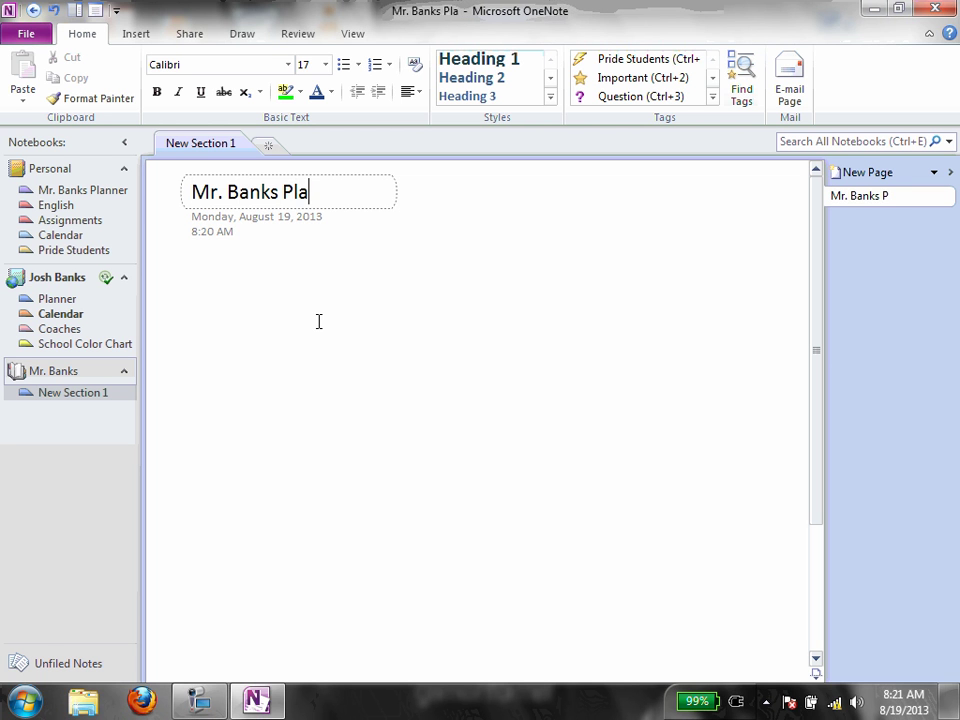
type("nner")
key("BackSpace")
key("BackSpace")
key("BackSpace")
key("BackSpace")
key("BackSpace")
key("BackSpace")
key("BackSpace")
key("BackSpace")
key("BackSpace")
key("BackSpace")
key("BackSpace")
key("BackSpace")
key("BackSpace")
key("BackSpace")
key("BackSpace")
key("BackSpace")
key("BackSpace")
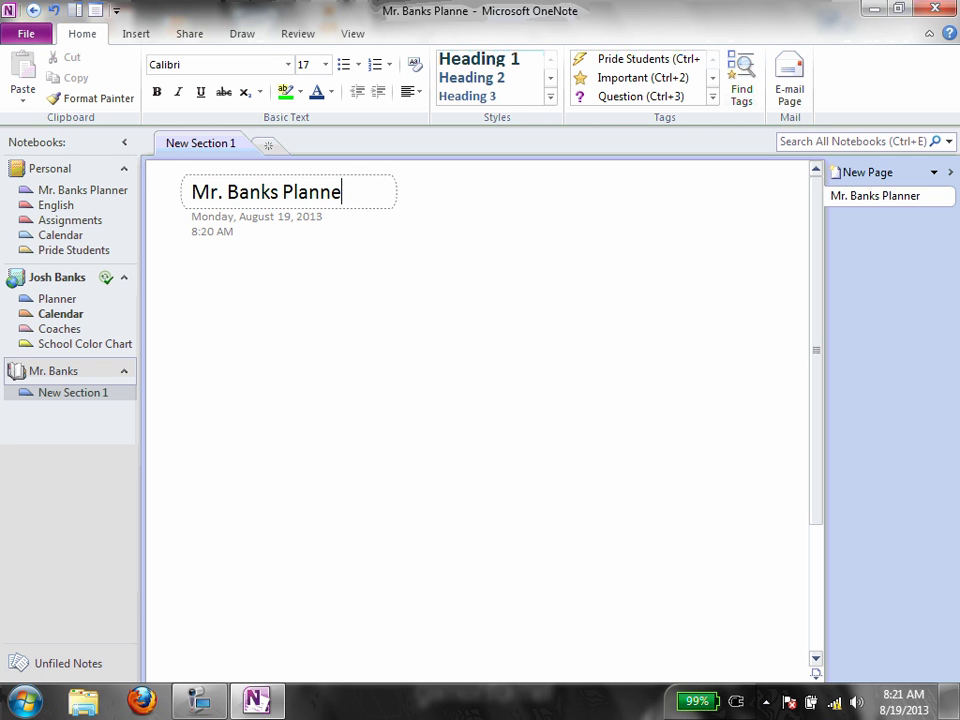
Title the untitled page "Planner" and move on to the page body
type("Planner")
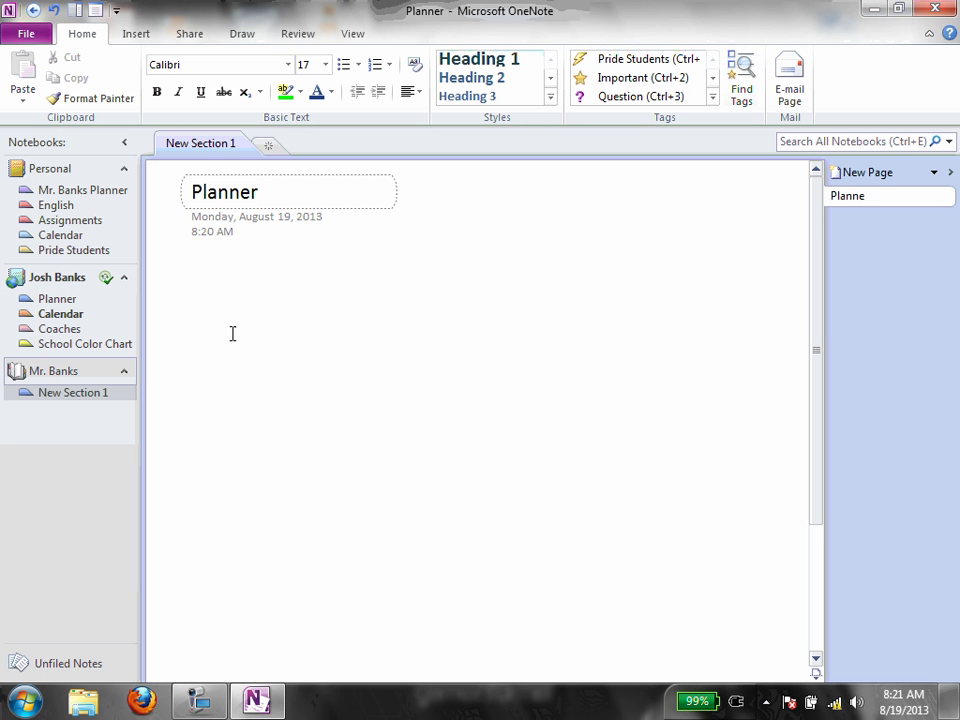
key("Return")
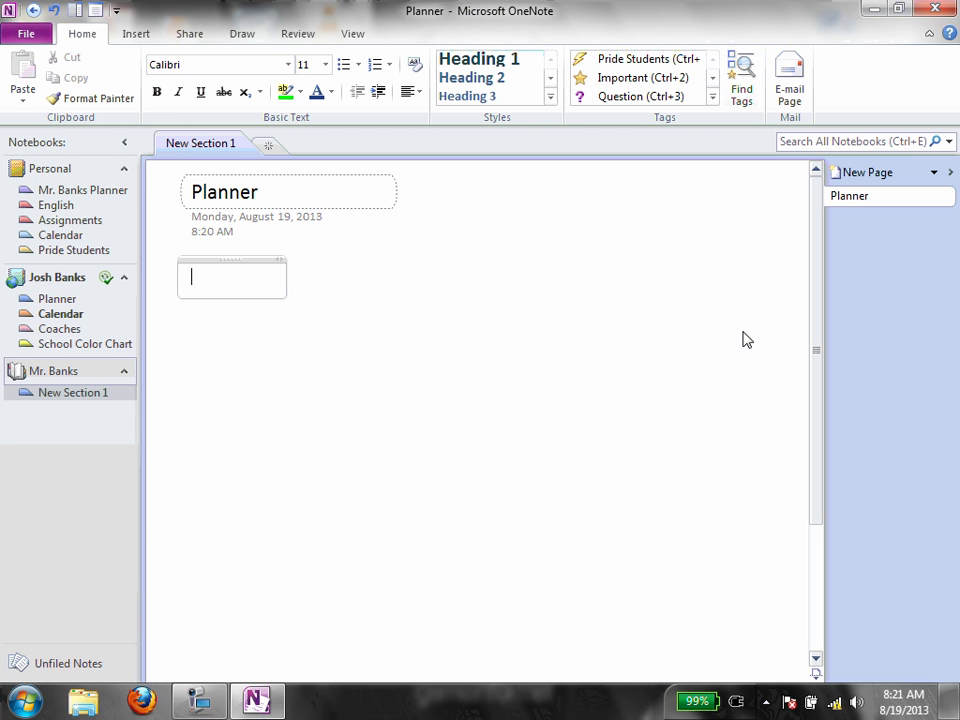
left_click(710, 325)
left_click(572, 279)
left_click(389, 290)
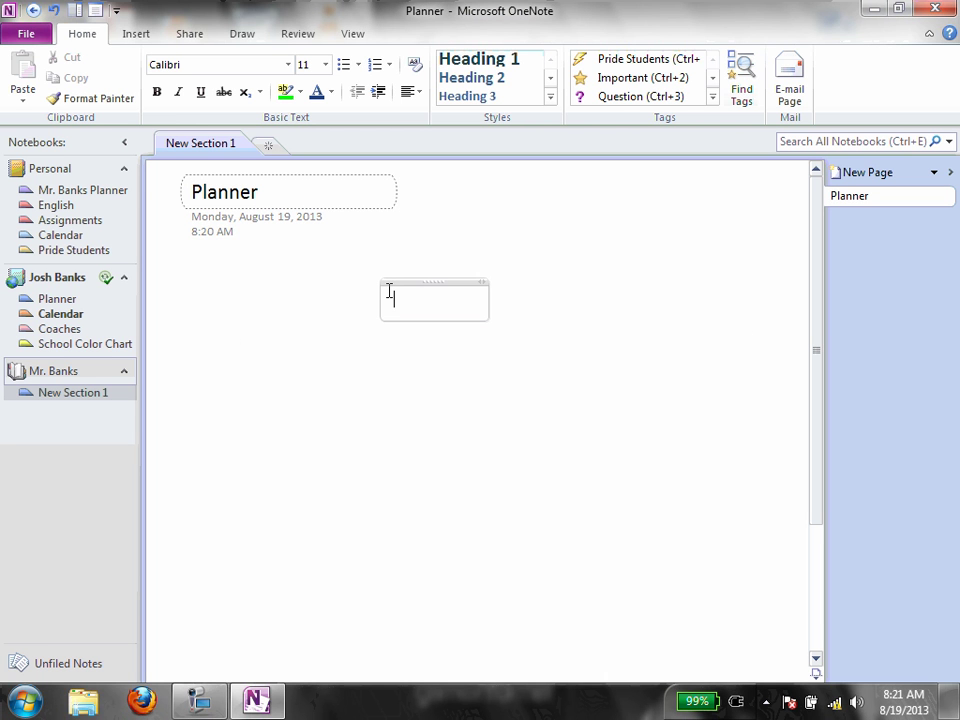
left_click(462, 434)
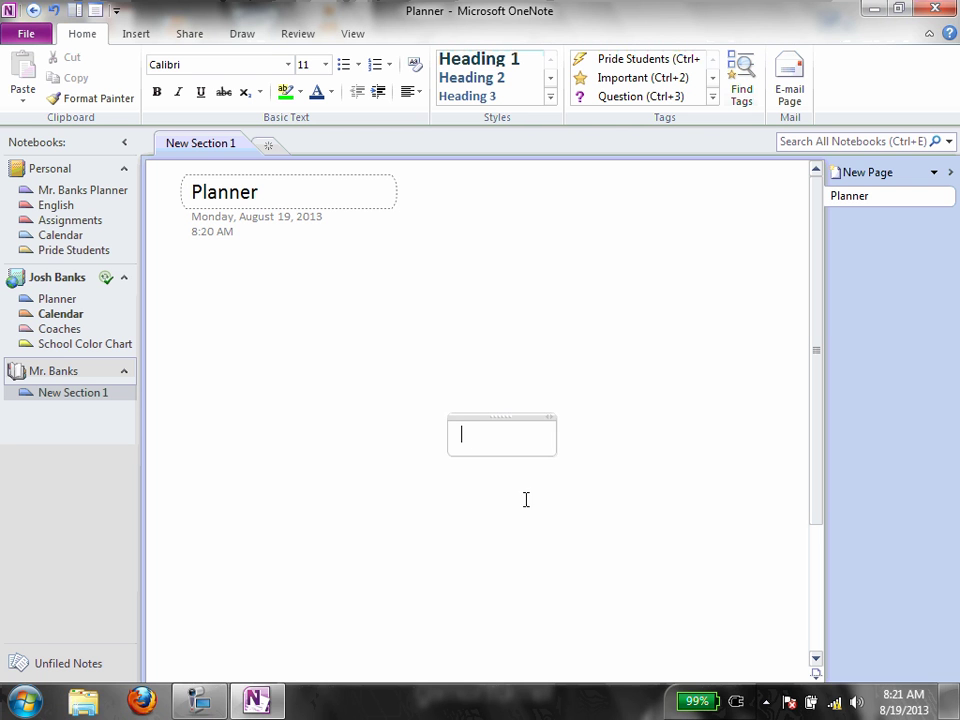
Add a note below the page's date with the bold line "Today's Lesson Plan:" followed by blank lines
left_click(186, 279)
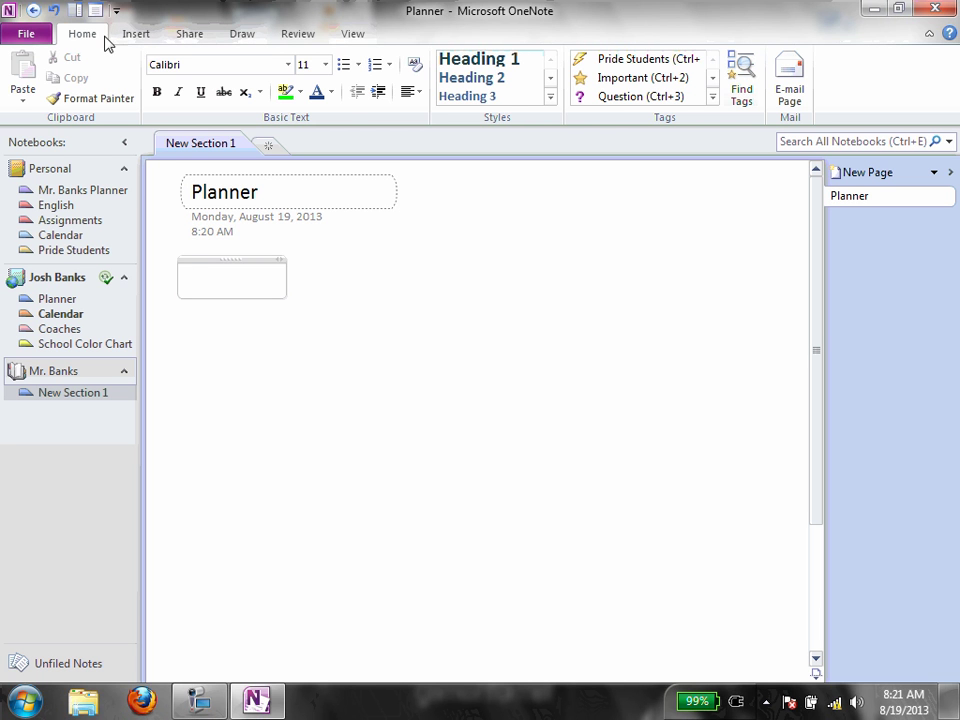
left_click(157, 93)
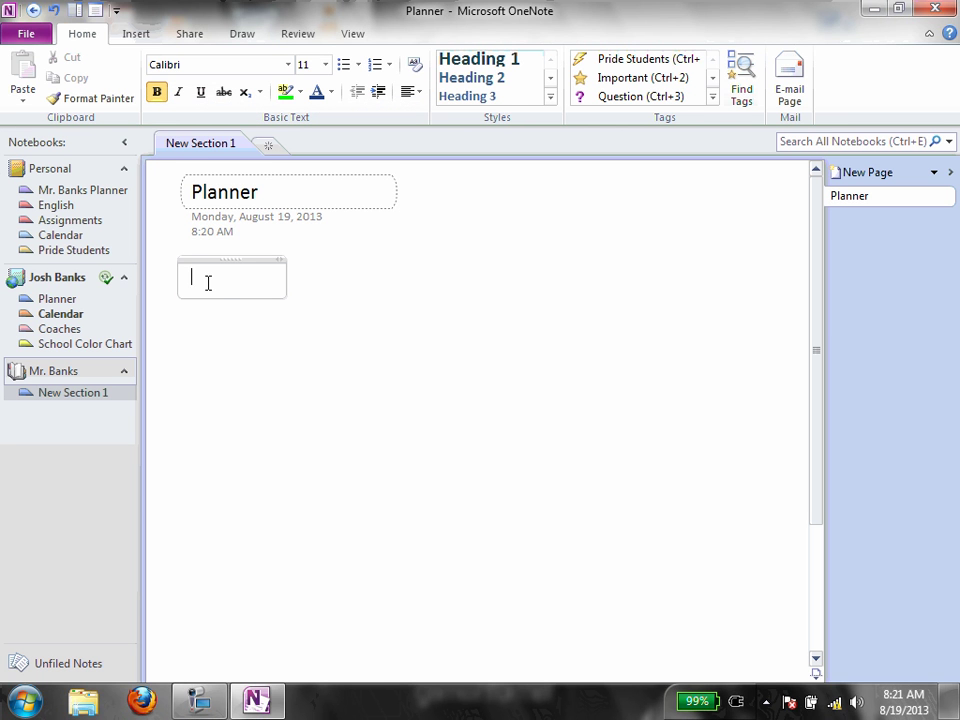
type("Today's Lesson Pl")
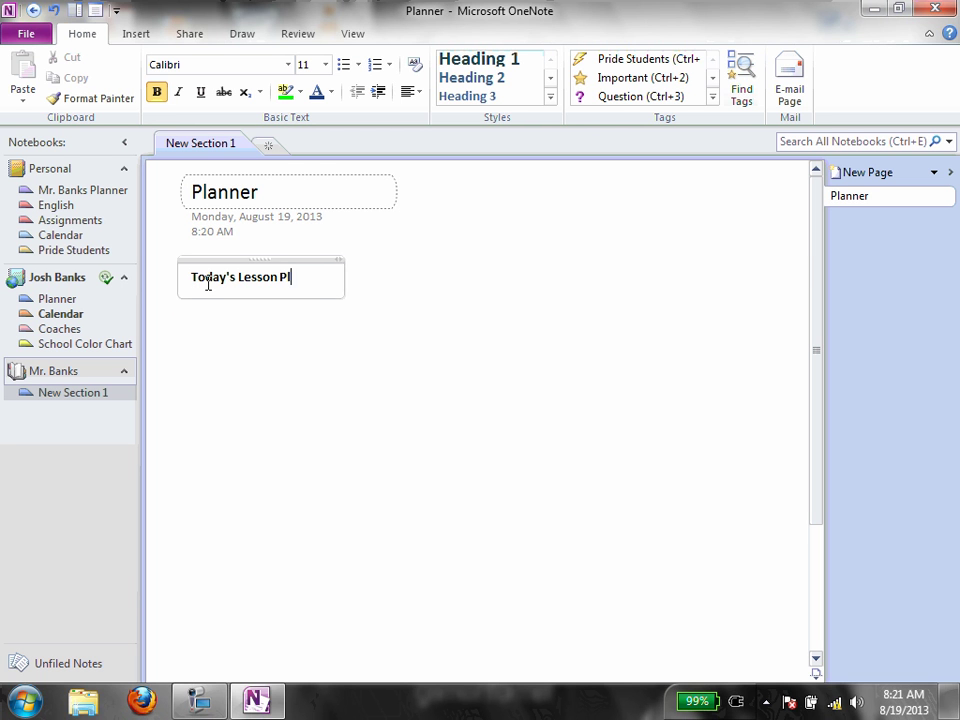
type("an:")
key("Return")
key("Return")
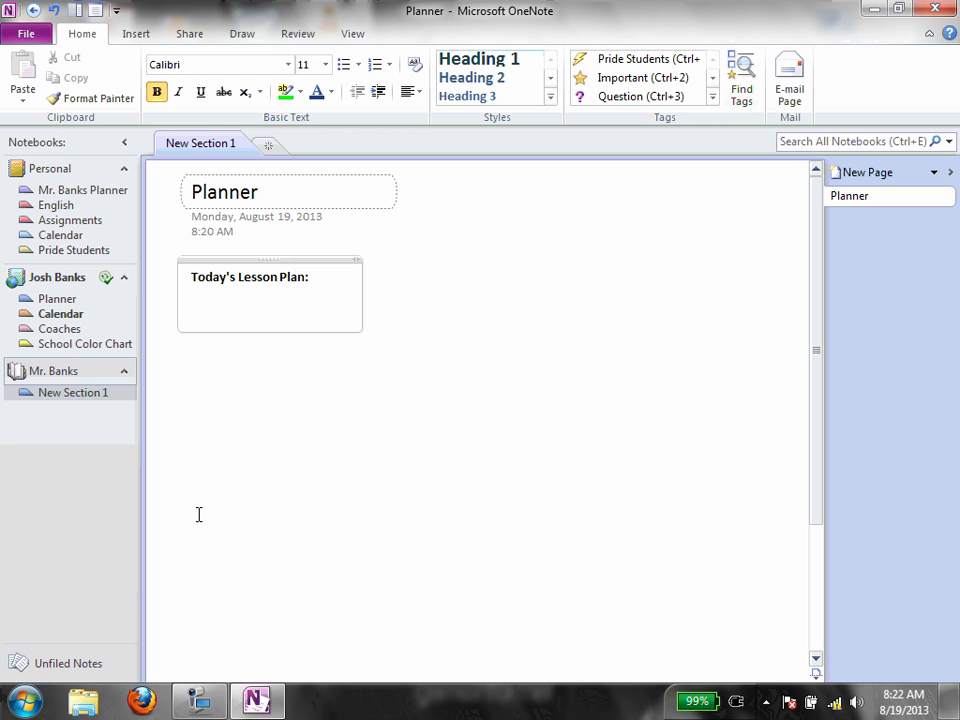
Switch to Firefox, open the school district's Moodle site from the student links and log in with the saved credentials
left_click(145, 703)
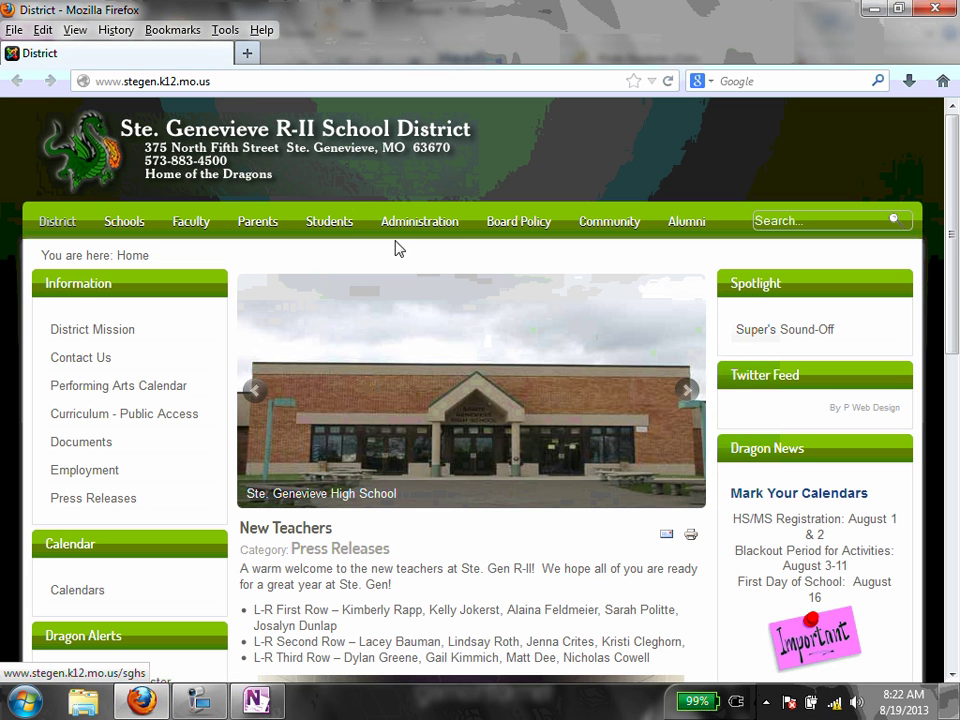
mouse_move(329, 221)
left_click(330, 277)
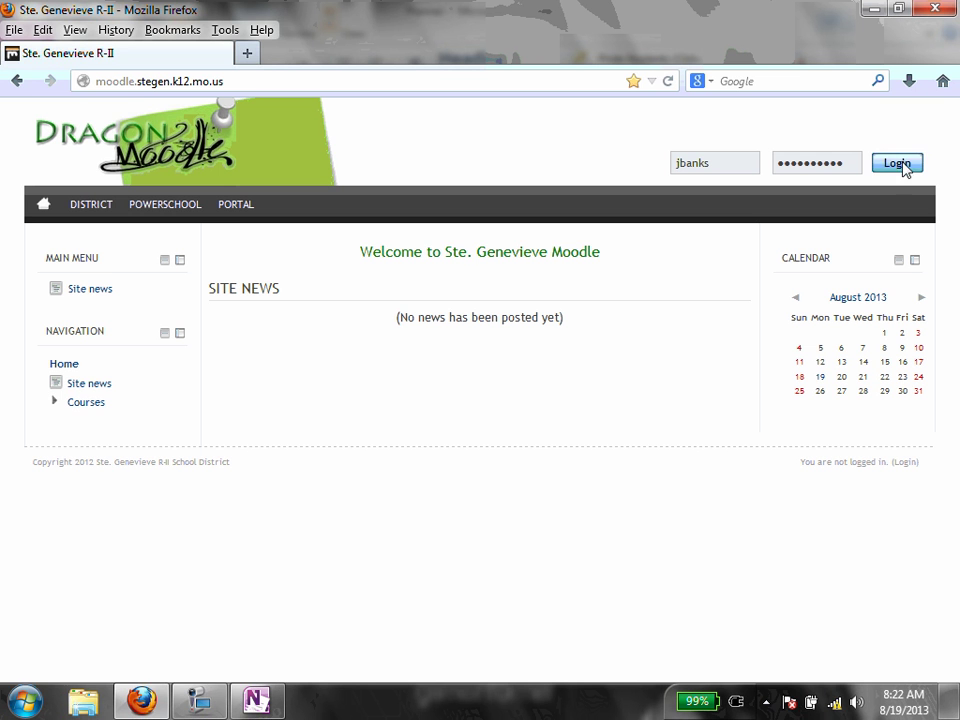
left_click(899, 164)
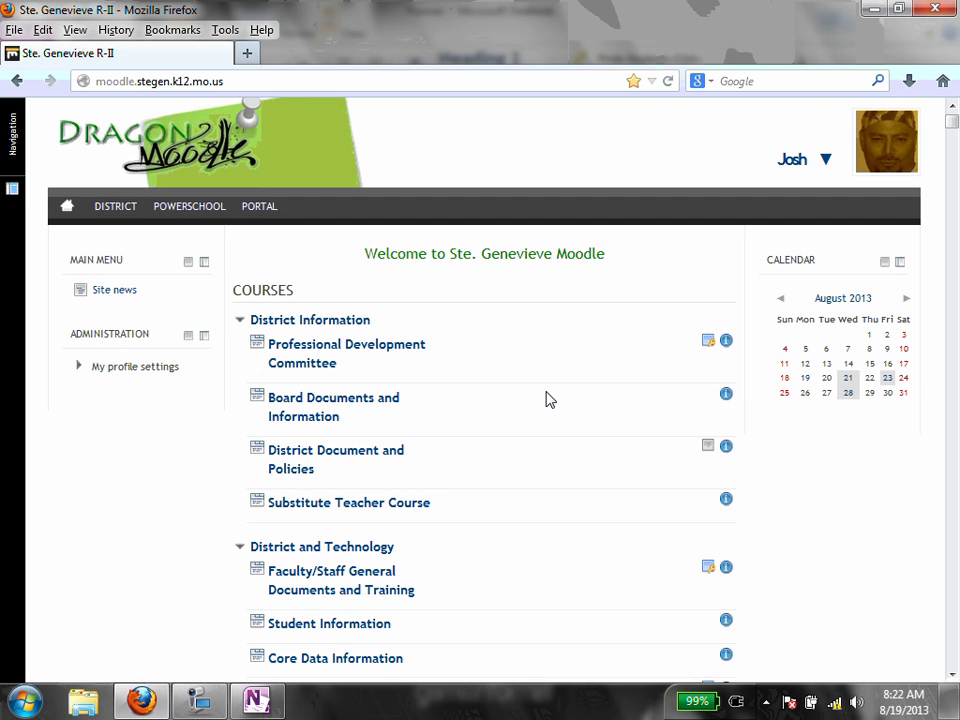
Collapse the unneeded school categories in the course list and open the 2nd Period/English III course under SG High School
scroll(237, 556, "down", 6)
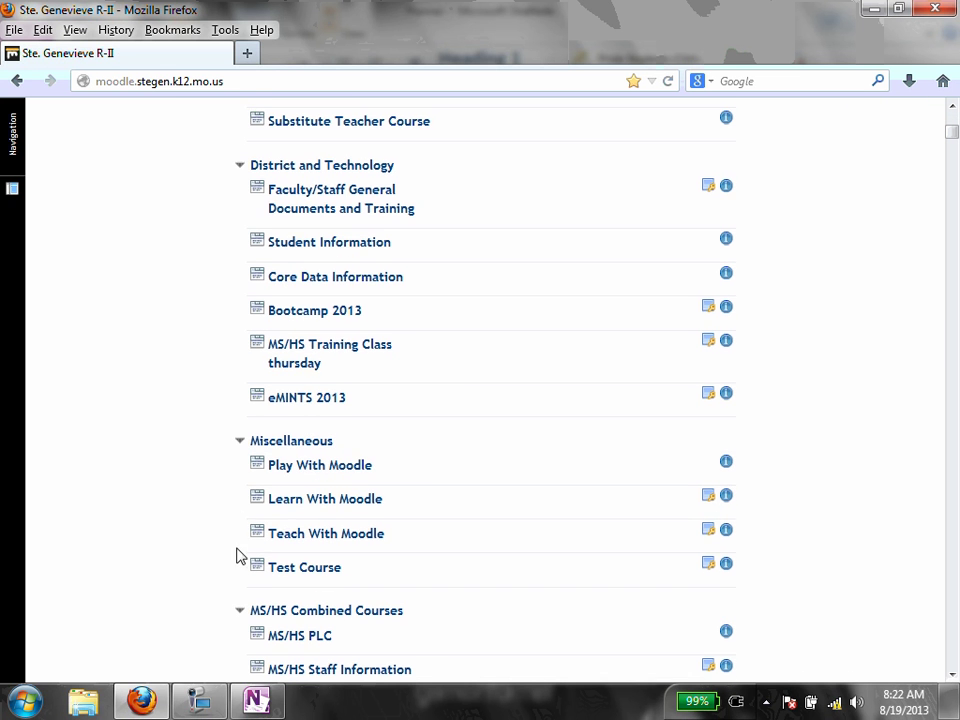
scroll(250, 560, "down", 2)
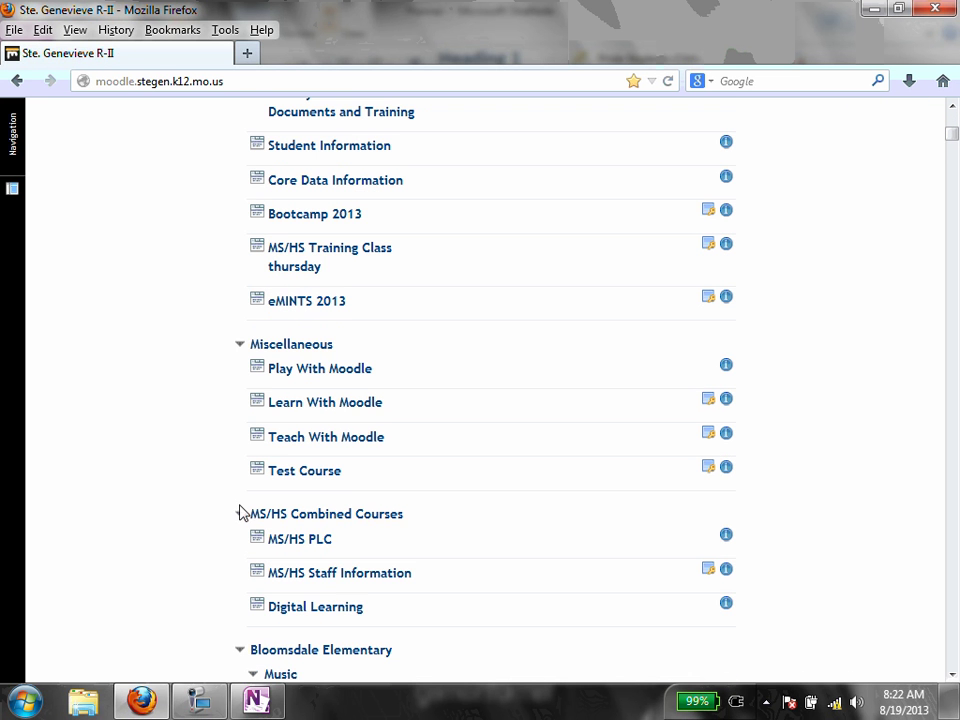
left_click(241, 513)
left_click(241, 540)
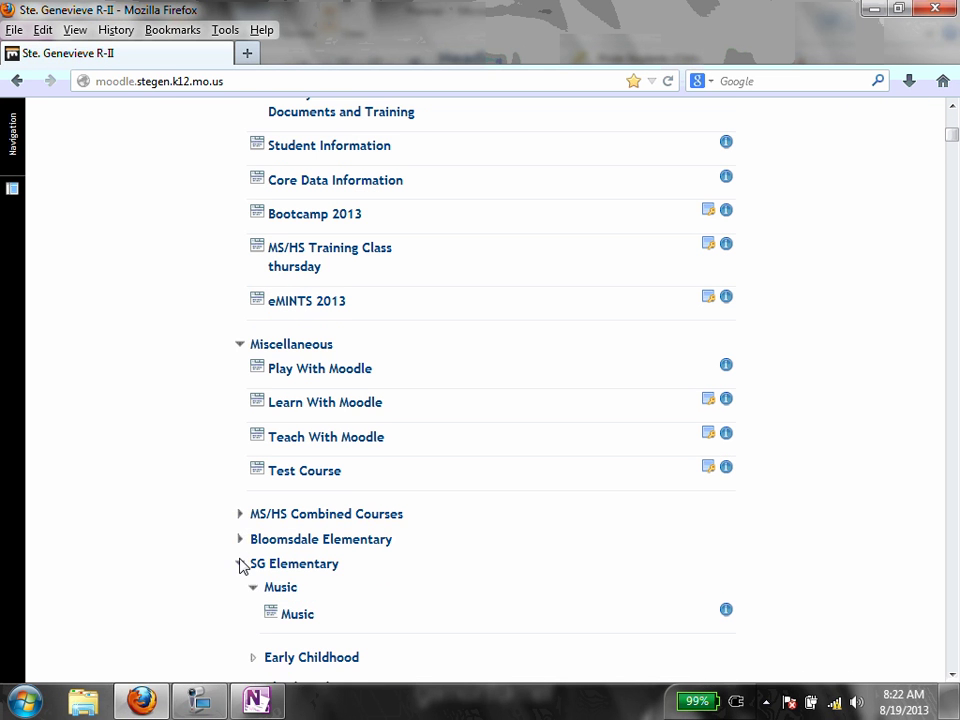
left_click(241, 564)
scroll(242, 574, "down", 7)
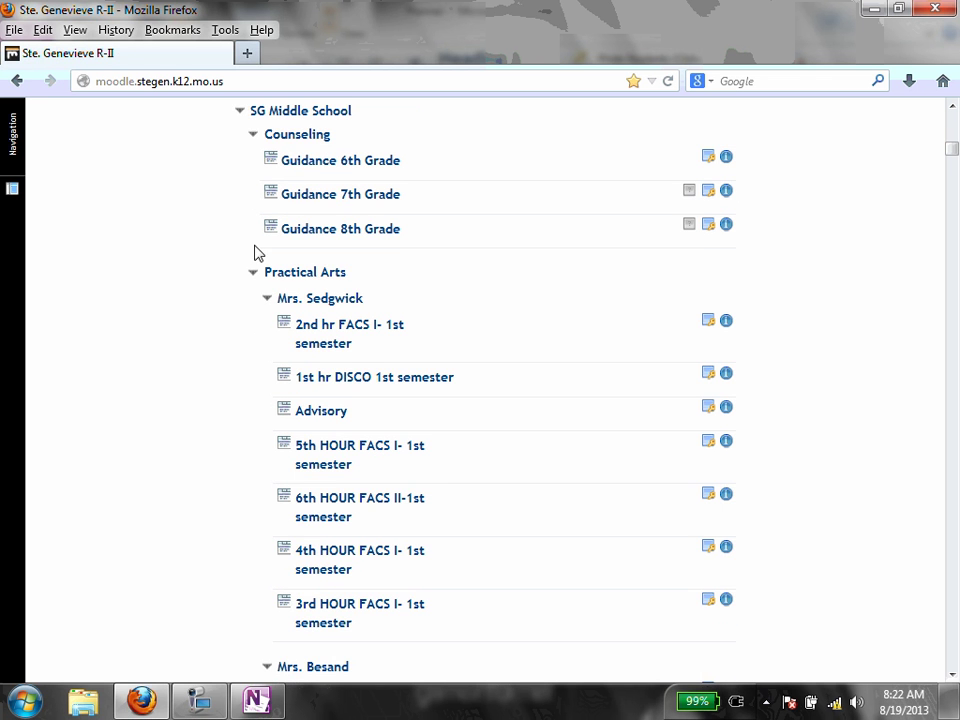
left_click(241, 111)
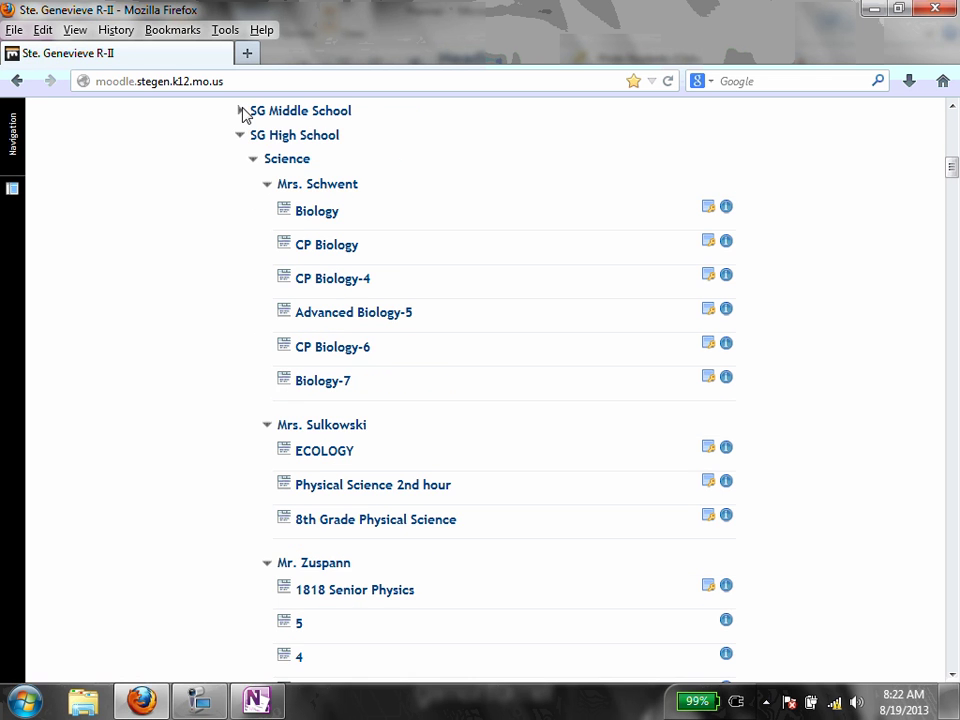
scroll(272, 426, "down", 15)
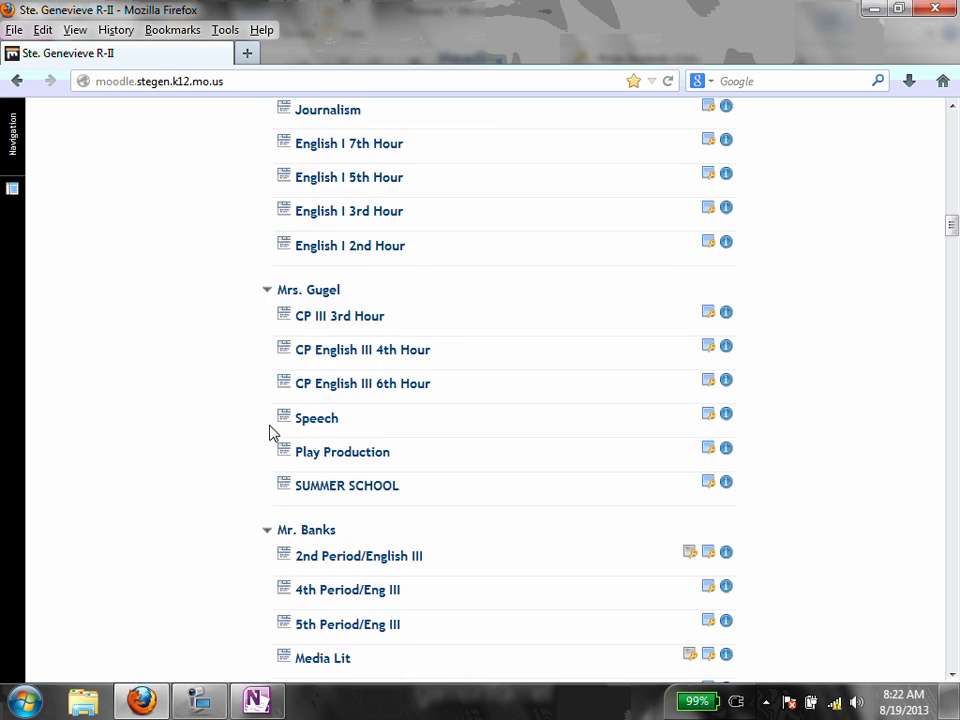
scroll(270, 432, "down", 5)
left_click(299, 274)
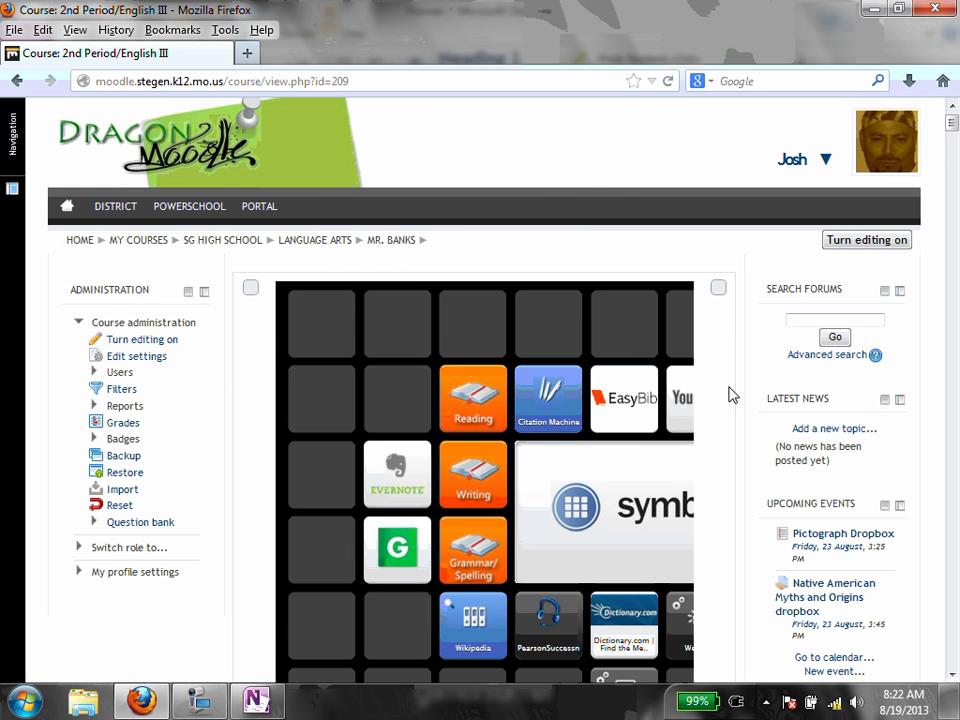
Open the Weekly Lesson Plan August 19th-23rd from the course page in PowerPoint
scroll(729, 395, "down", 10)
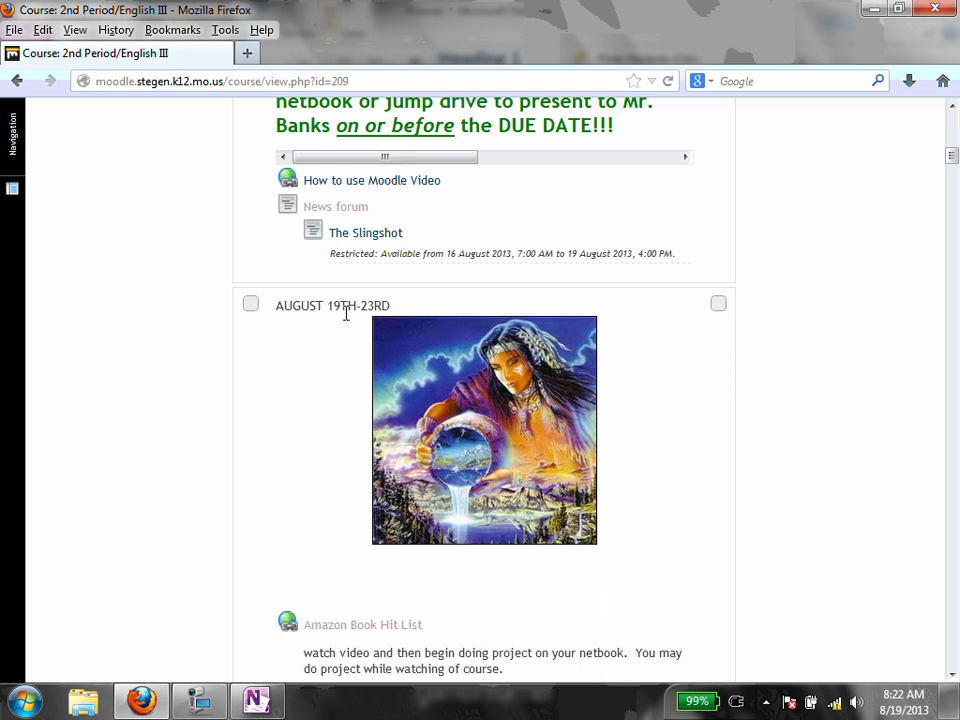
scroll(634, 444, "down", 5)
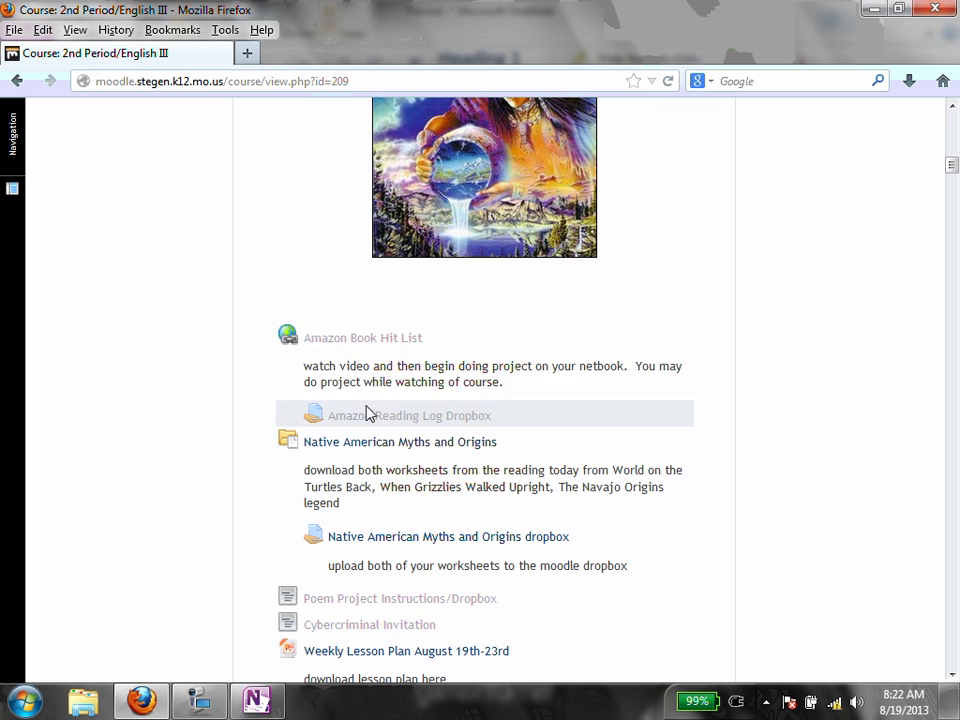
scroll(364, 476, "down", 5)
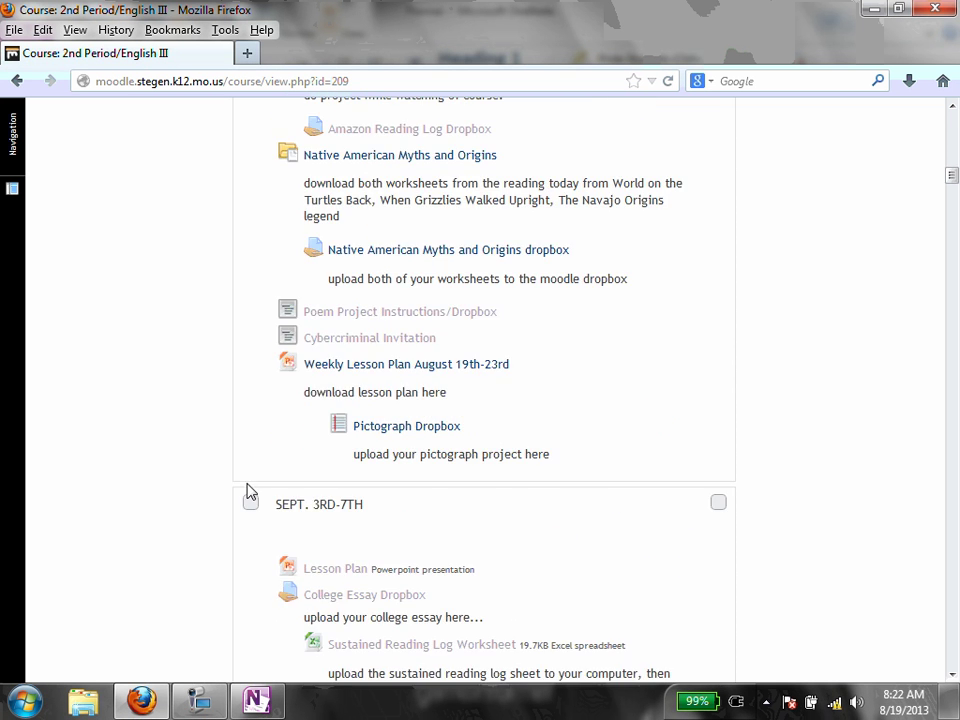
left_click(437, 375)
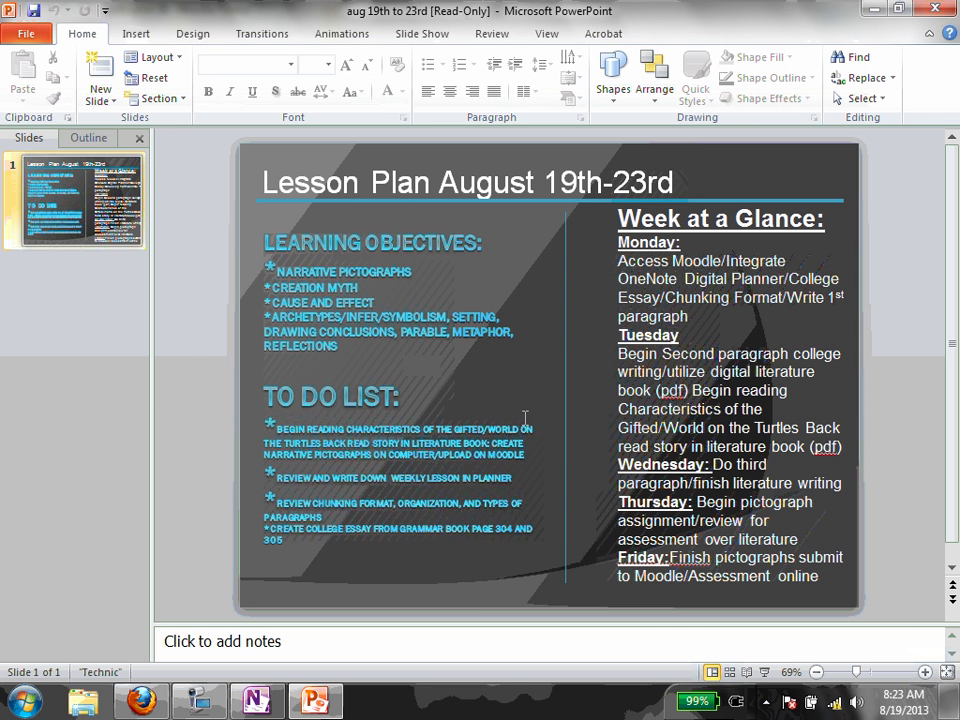
Run the lesson plan slide as a full-screen slide show, capture the screen as a picture, and exit the show
key("ctrl+a")
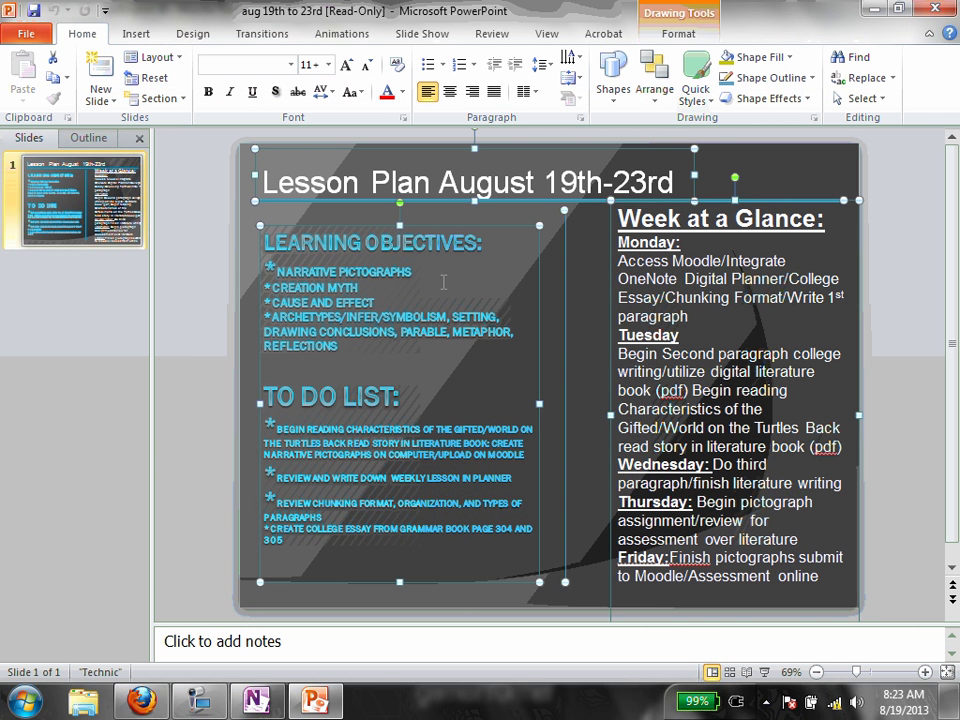
left_click(182, 347)
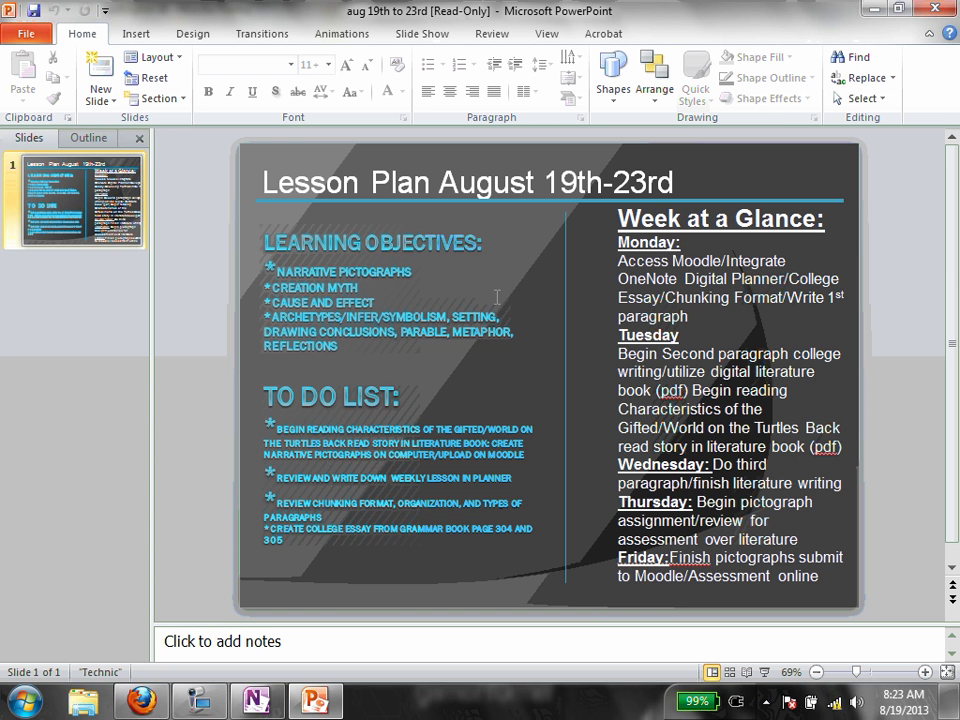
left_click(404, 42)
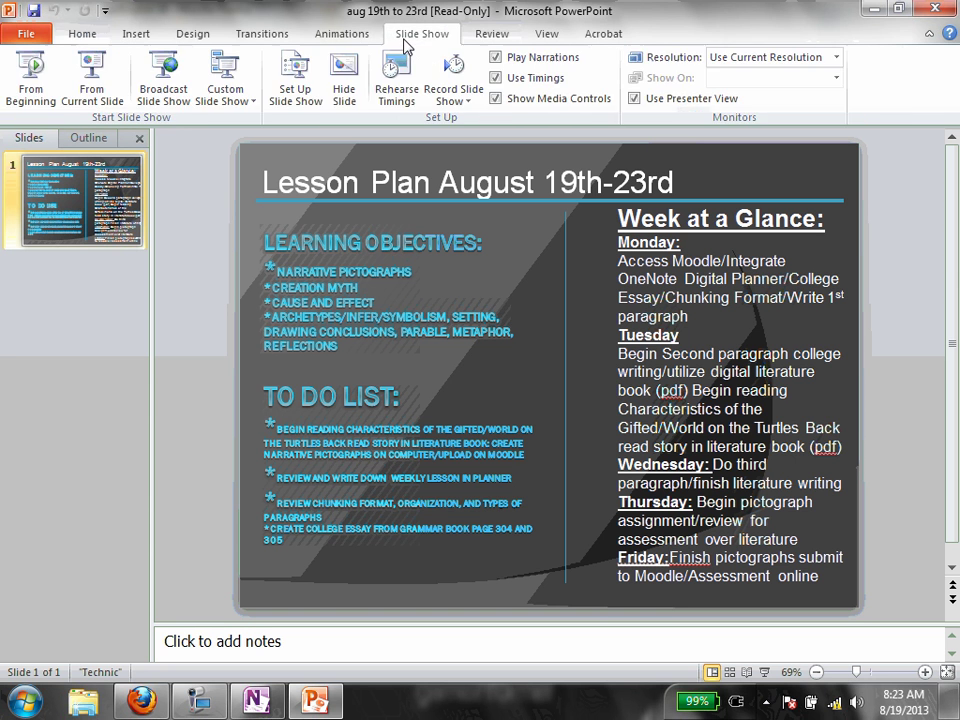
left_click(31, 78)
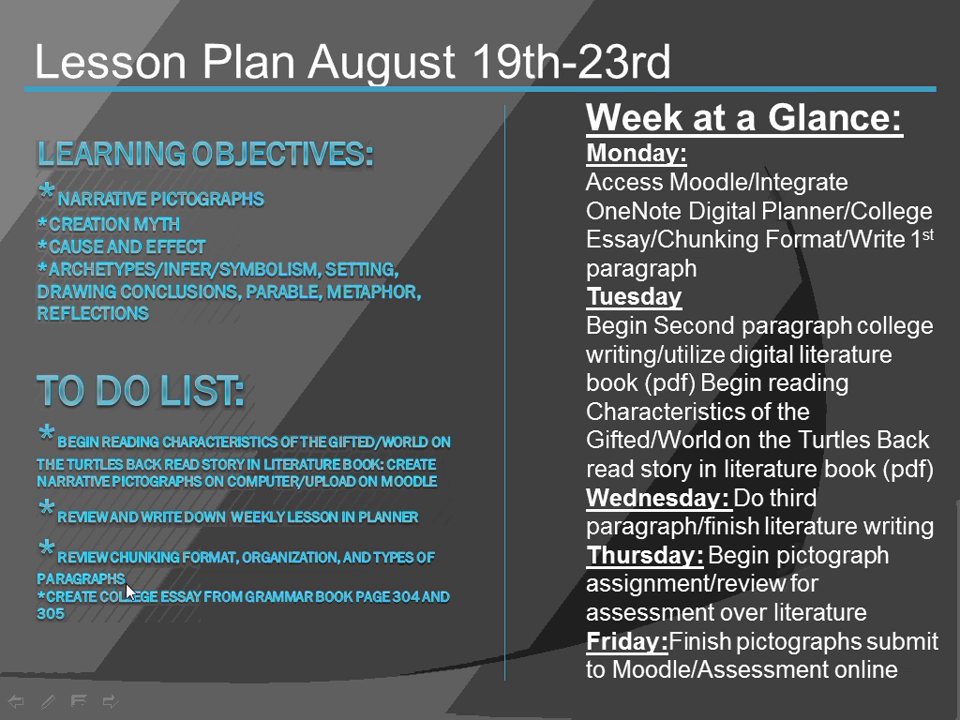
left_click(725, 455)
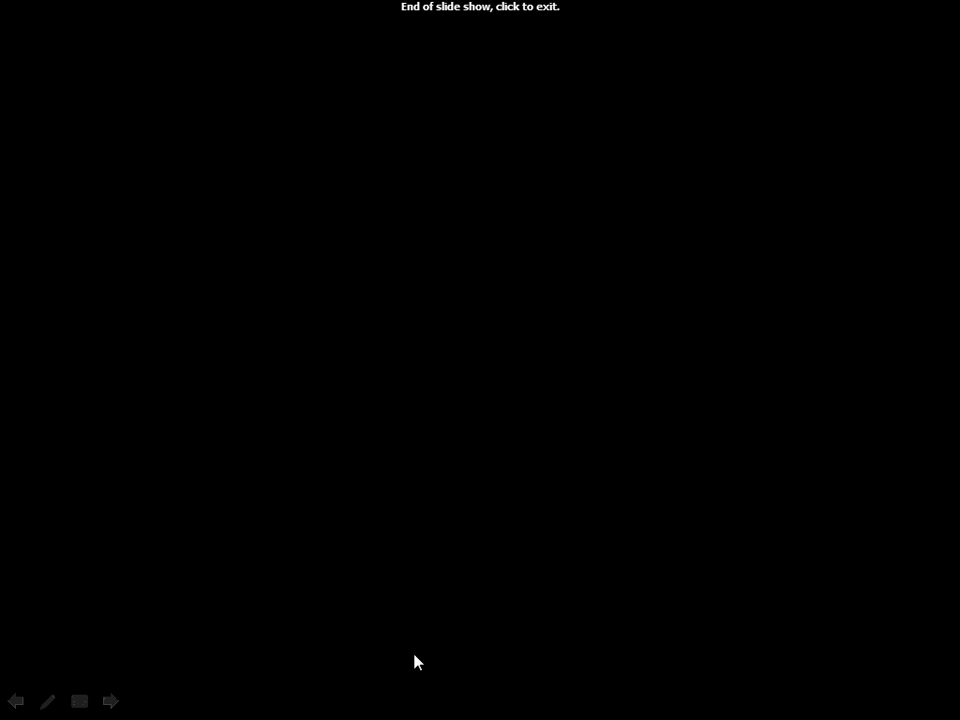
left_click(415, 662)
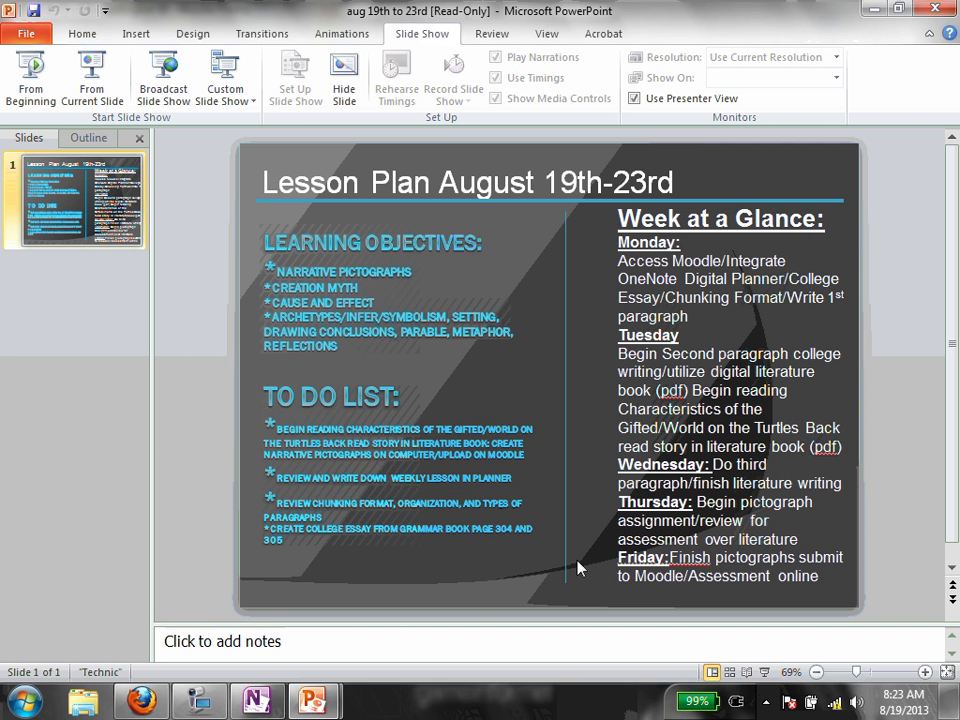
Switch to OneNote and paste the captured lesson plan as a picture below "Today's Lesson Plan:" on the Planner page
left_click(254, 703)
left_click(236, 312)
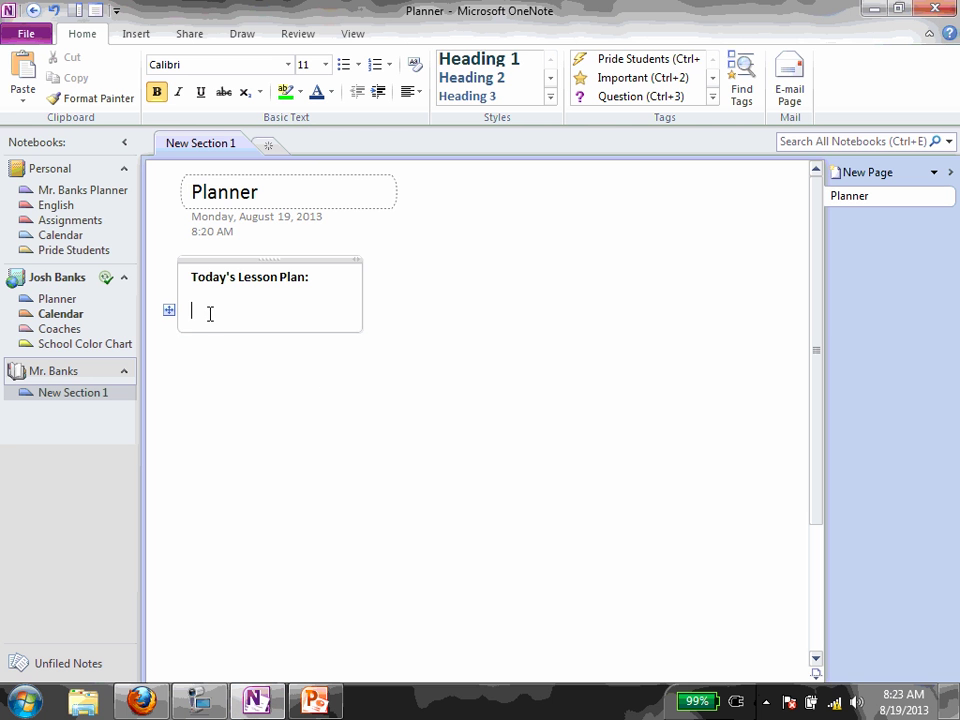
right_click(210, 314)
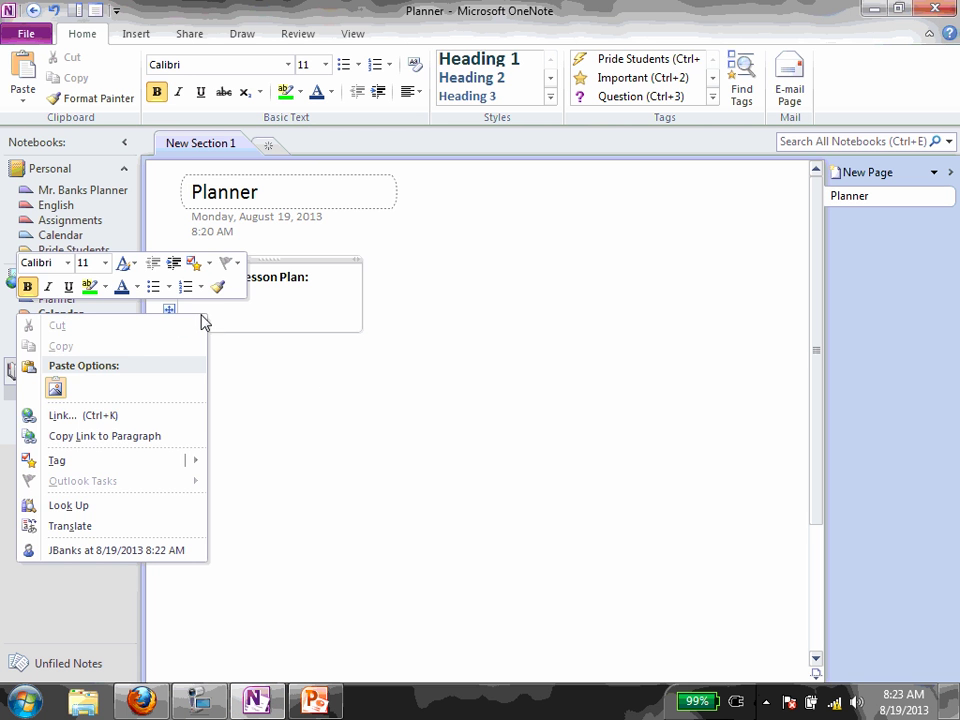
left_click(55, 390)
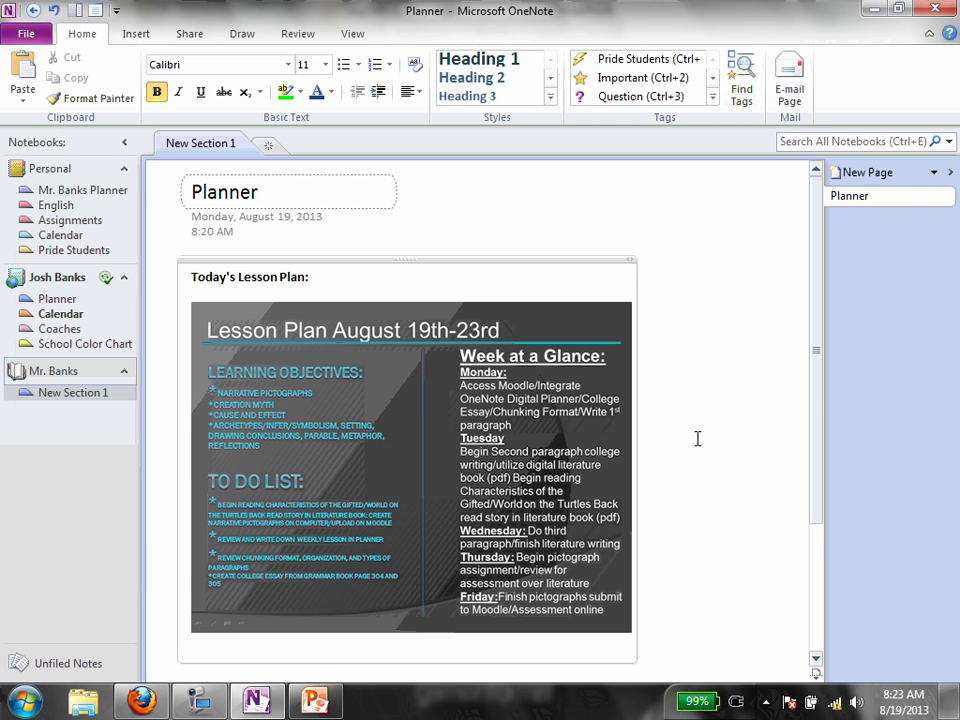
scroll(697, 438, "down", 3)
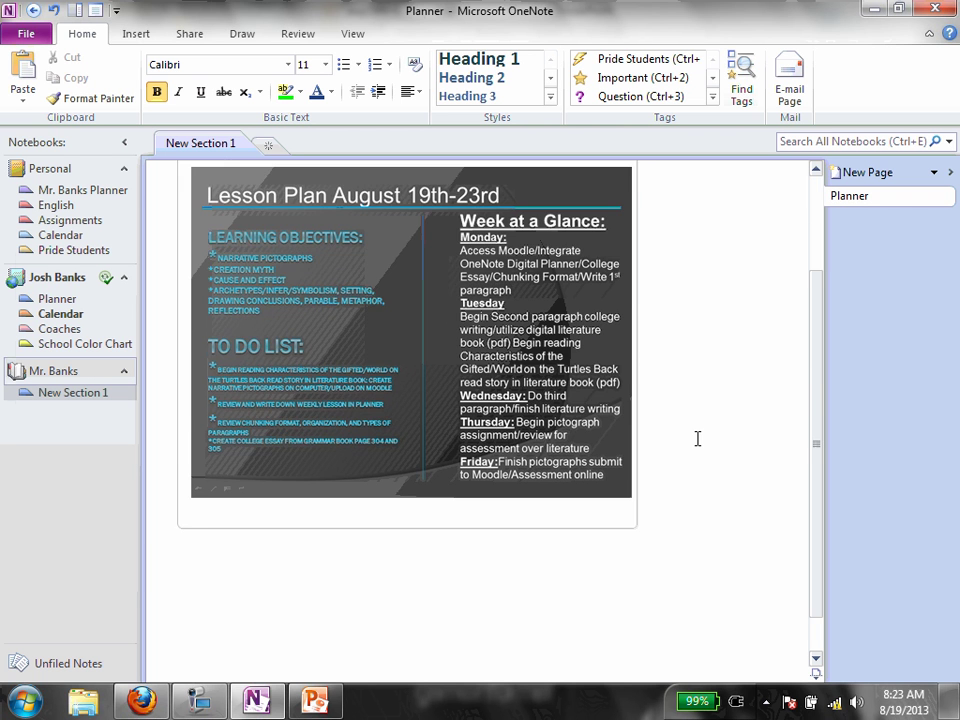
scroll(697, 438, "up", 3)
scroll(697, 438, "down", 2)
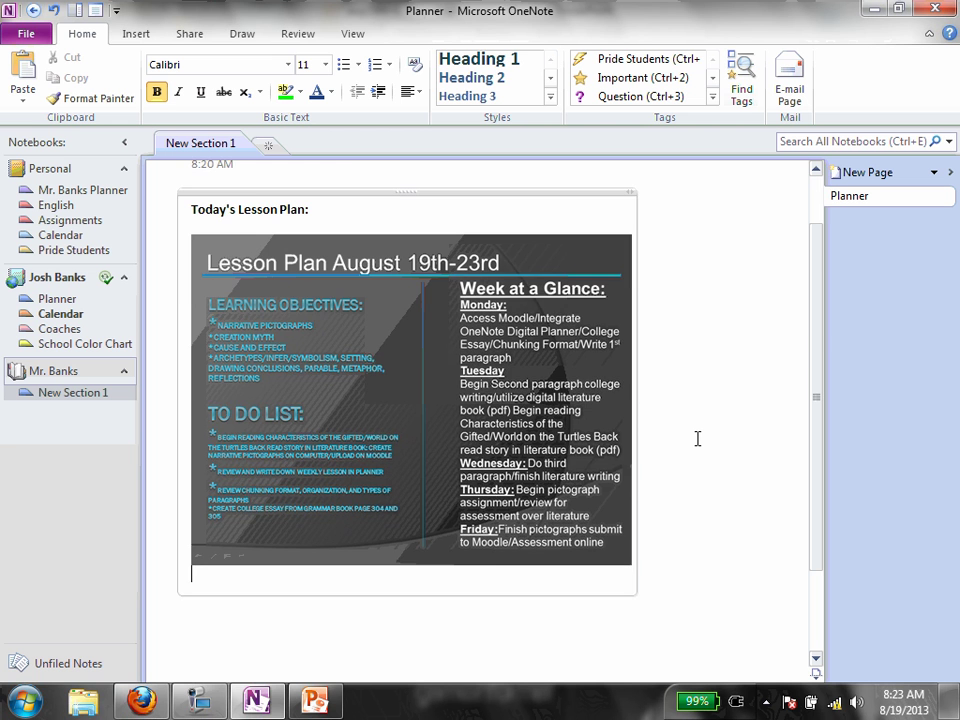
scroll(645, 437, "up", 2)
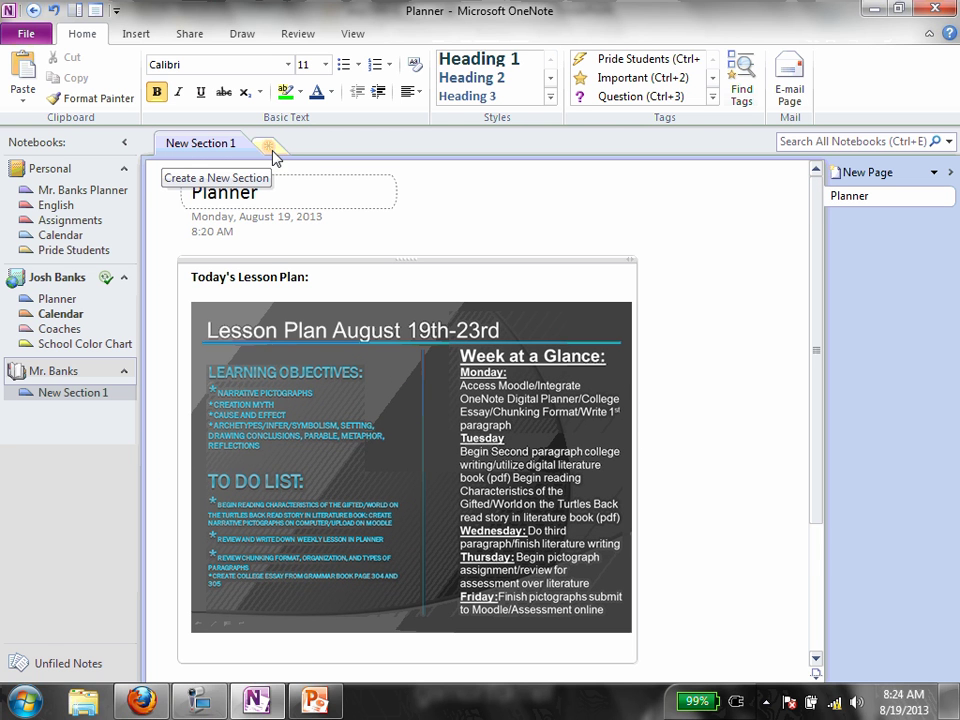
Rename the New Section 1 section holding the Planner page as Lesson Plans
right_click(200, 152)
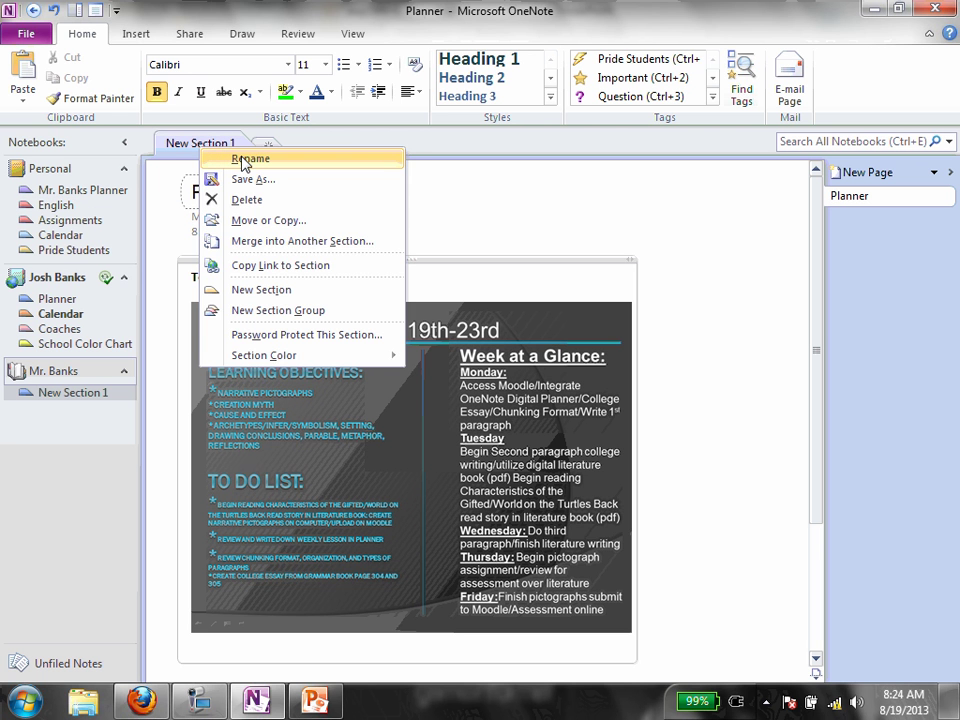
left_click(244, 160)
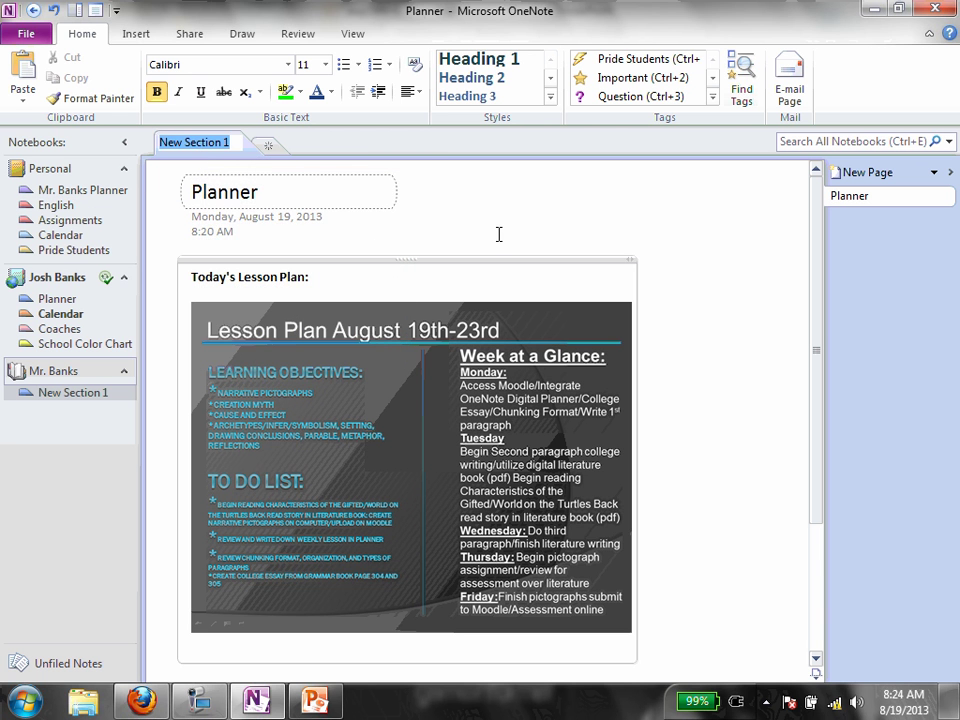
type("Plans")
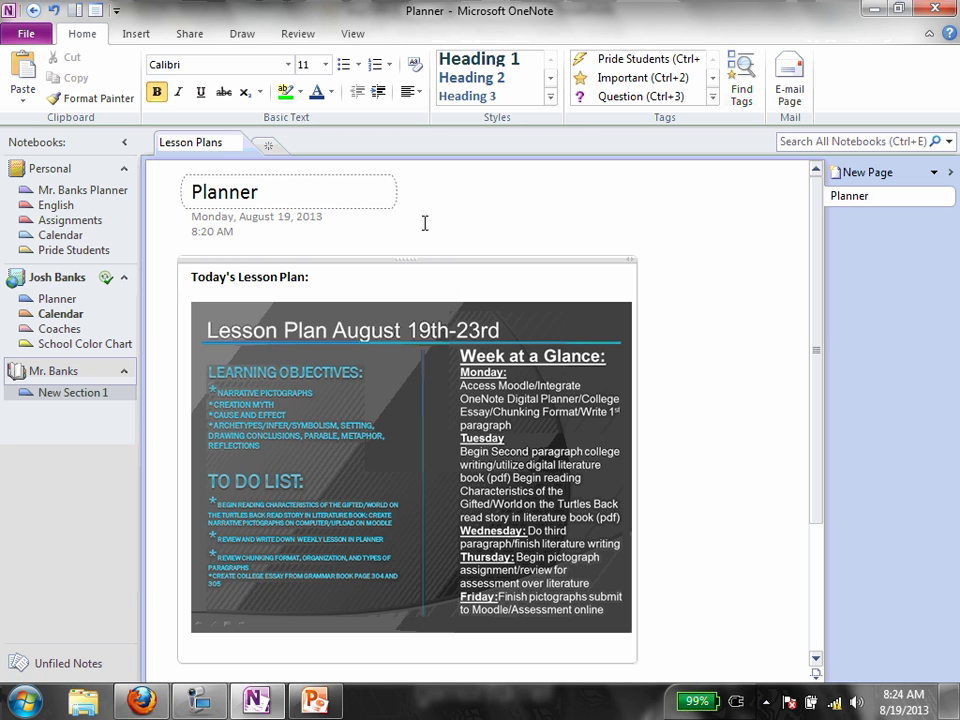
key("Return")
Add a new section beside Lesson Plans, titling its page Notes and naming the section Notes
left_click(266, 146)
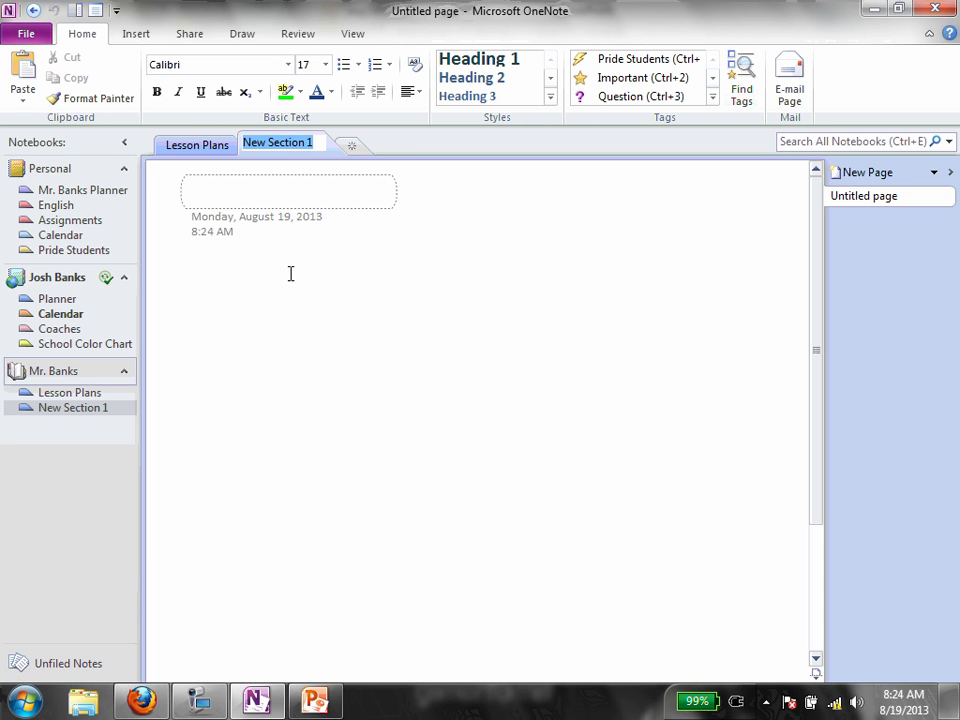
left_click(253, 193)
type("Notes")
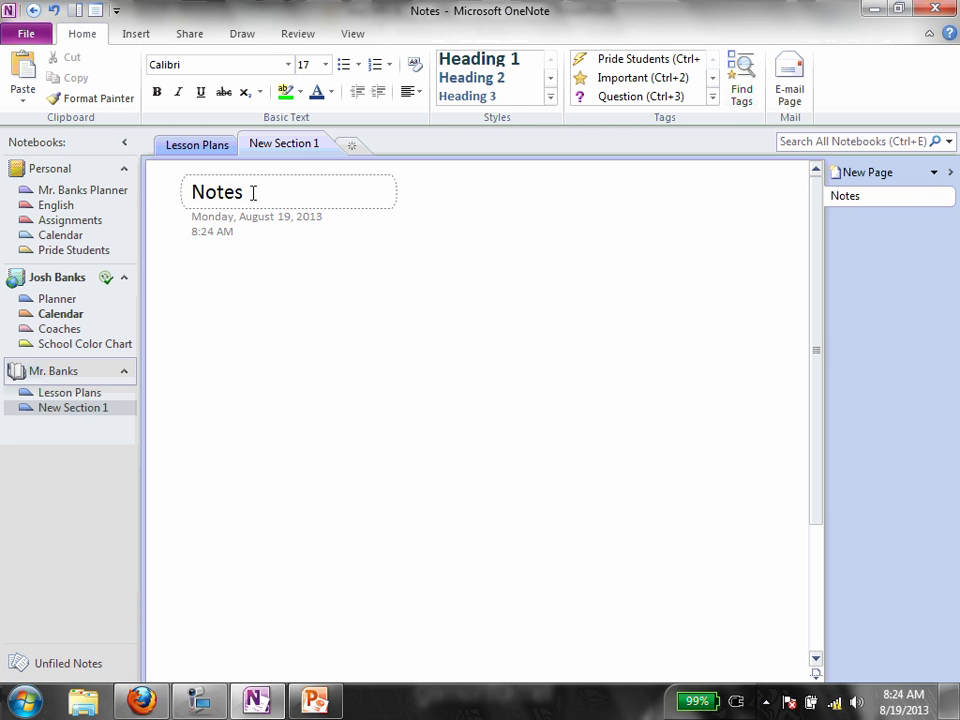
right_click(286, 146)
left_click(222, 154)
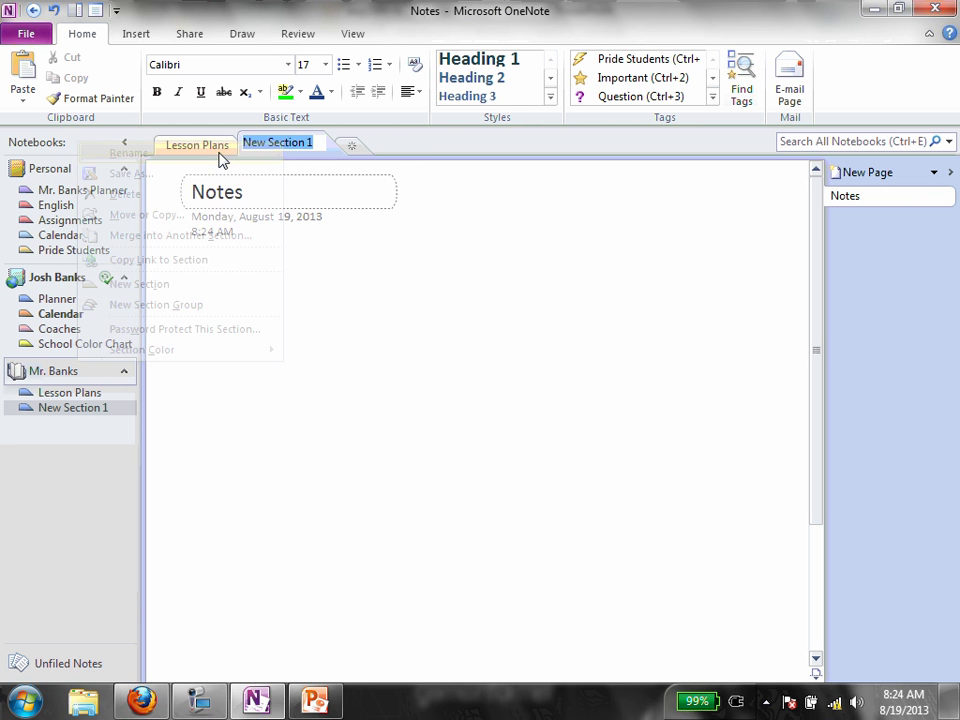
type("Notes")
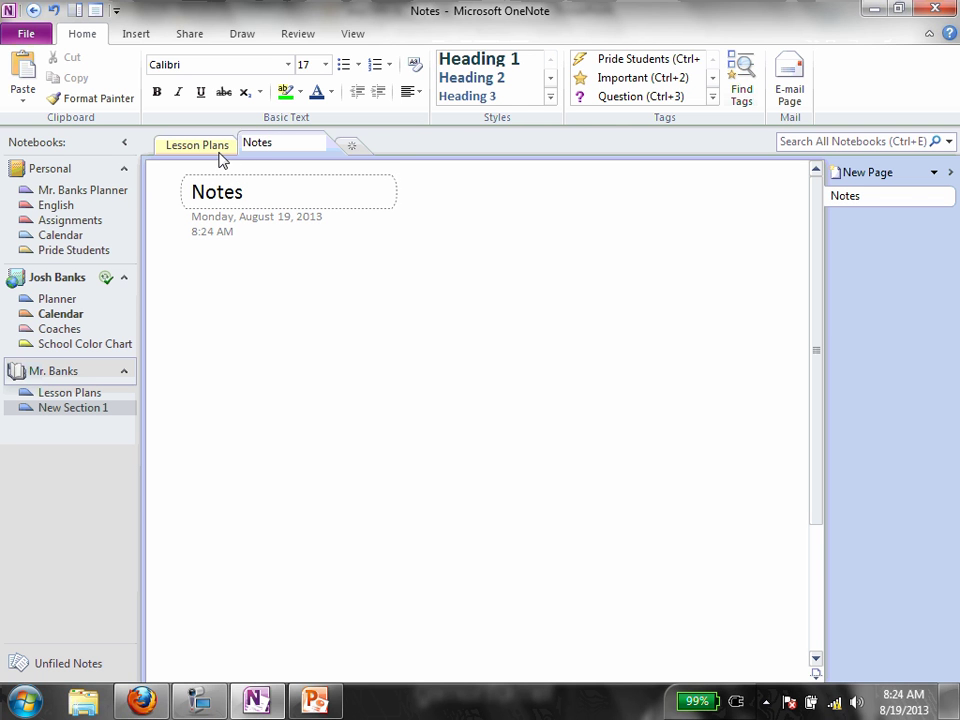
left_click(238, 295)
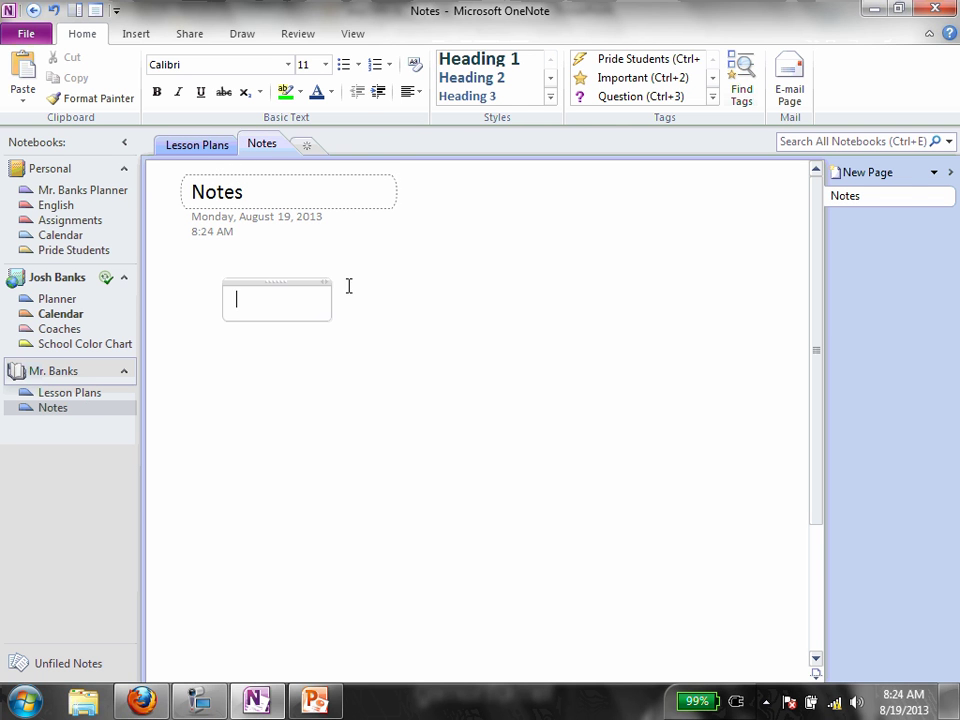
Add a second page titled Novels to the Notes section and switch between its two pages
left_click(882, 175)
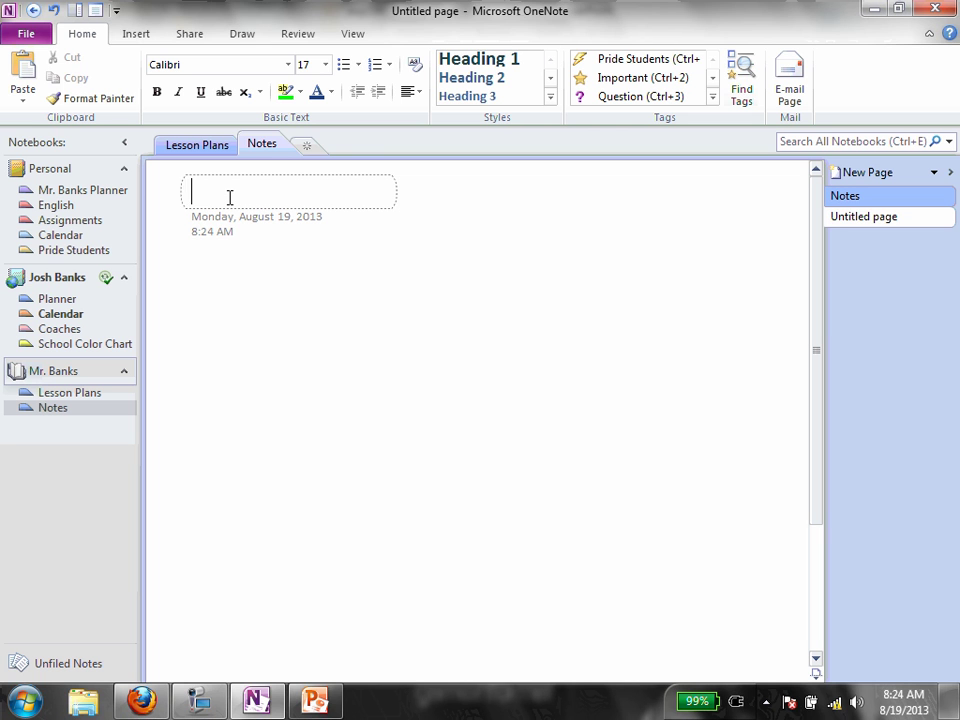
type("Li")
key("BackSpace")
key("BackSpace")
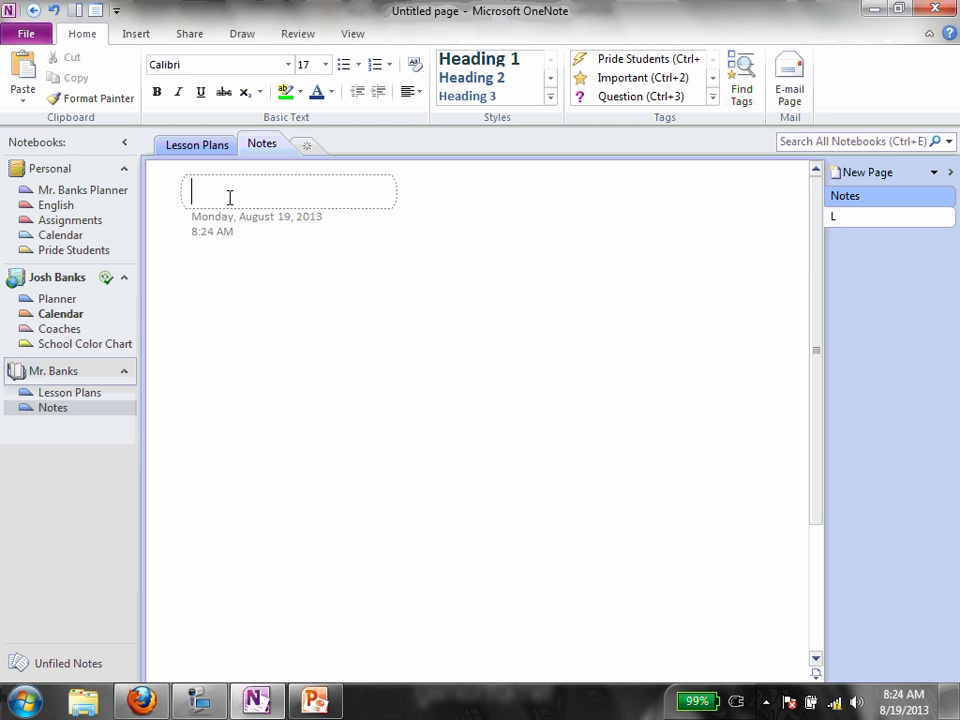
type("Novel")
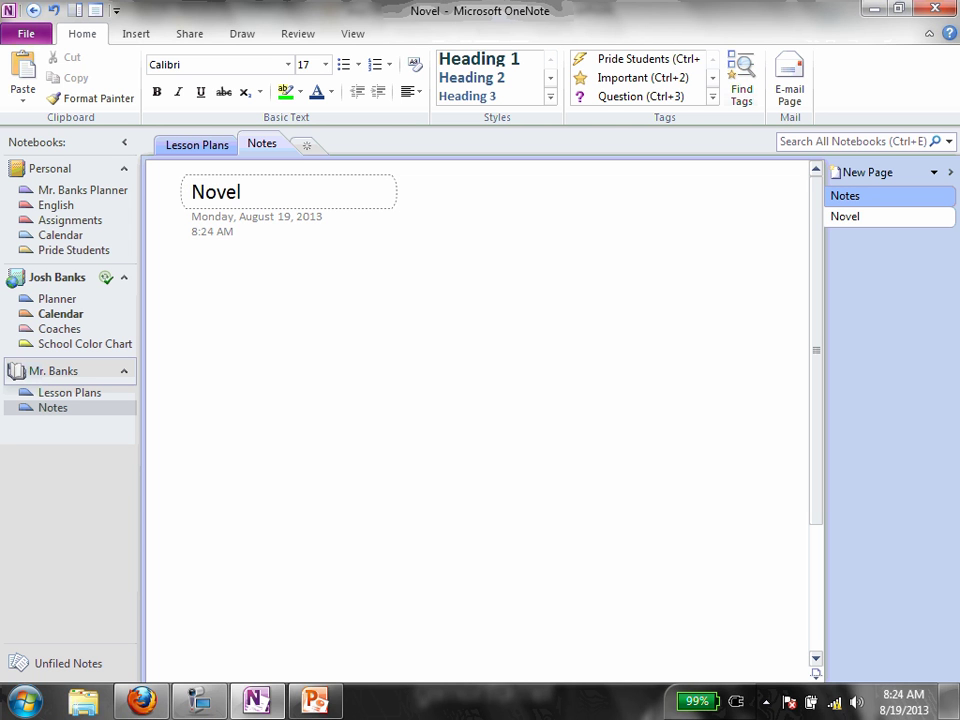
type("s")
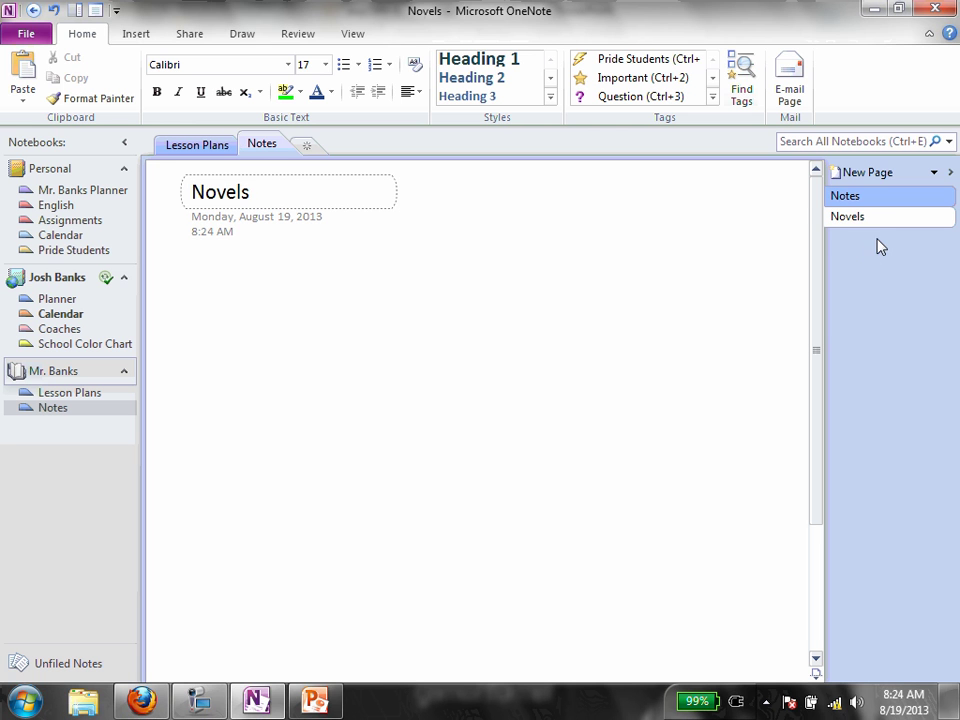
left_click(848, 197)
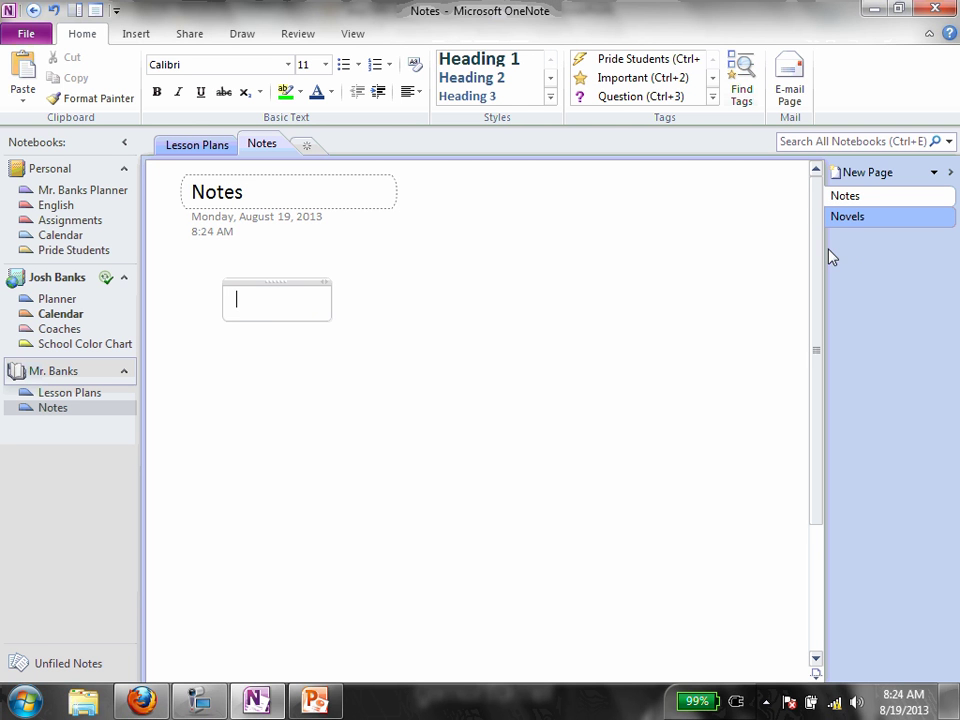
left_click(850, 218)
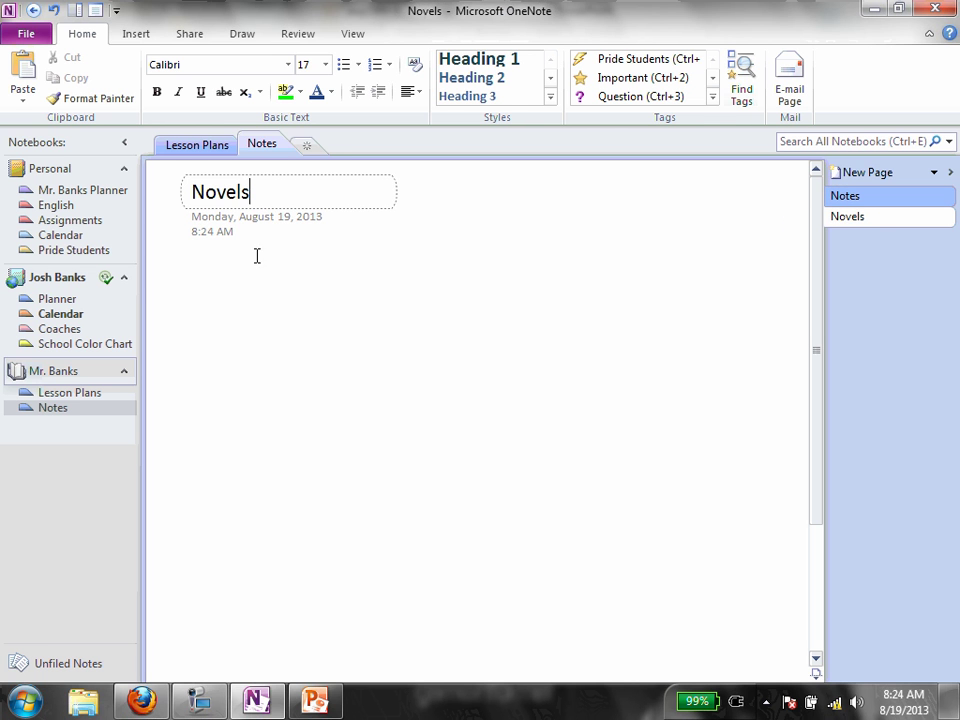
Add another section after Notes and name it Calendar
left_click(306, 146)
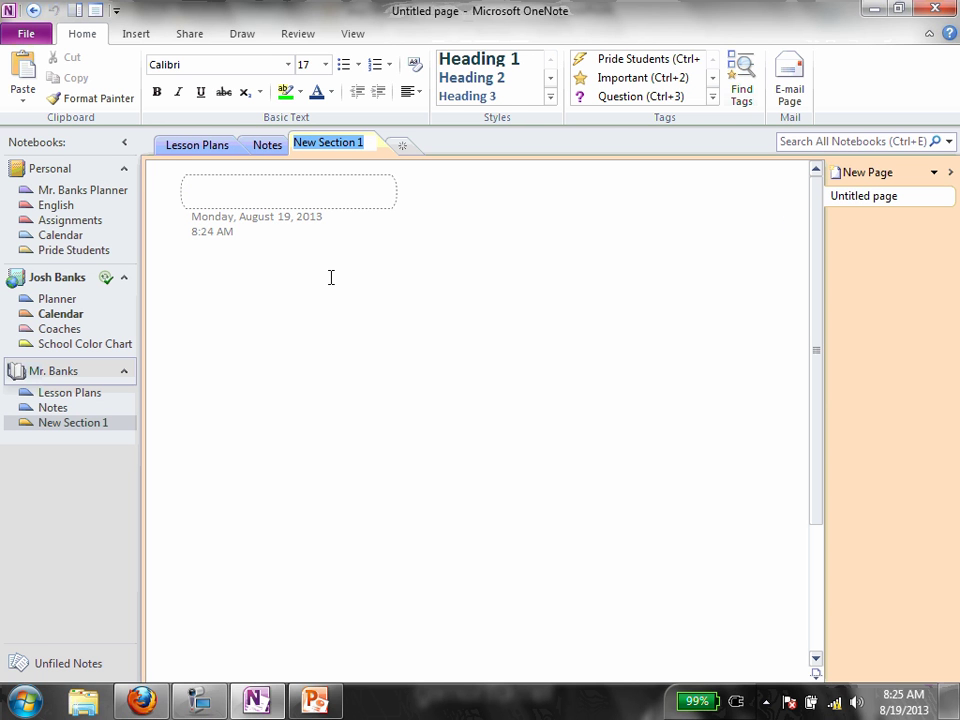
type("C")
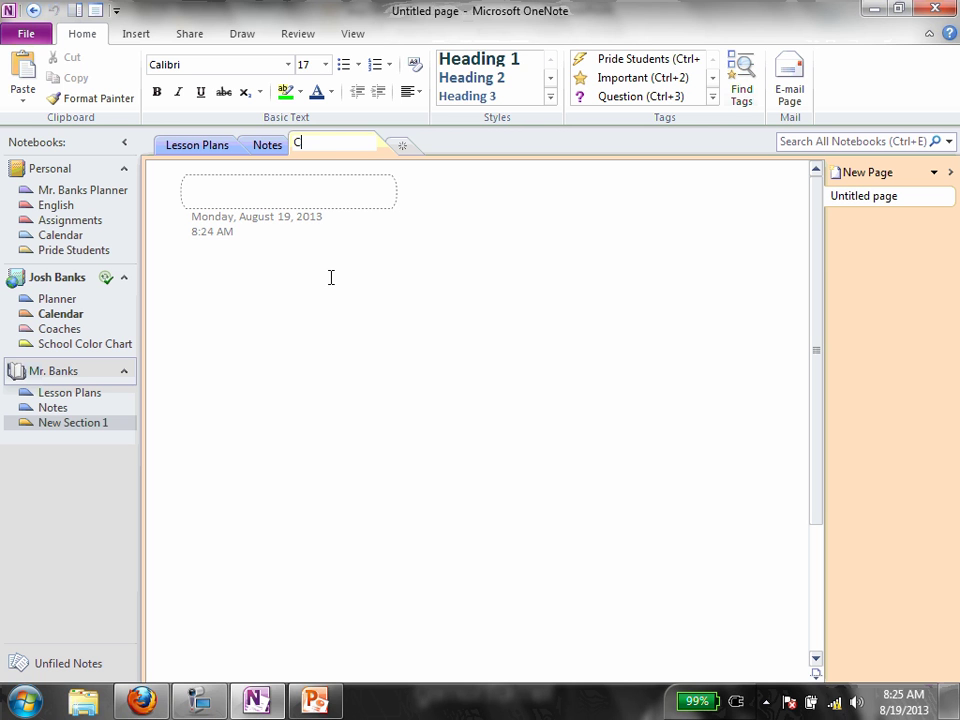
type("alendar")
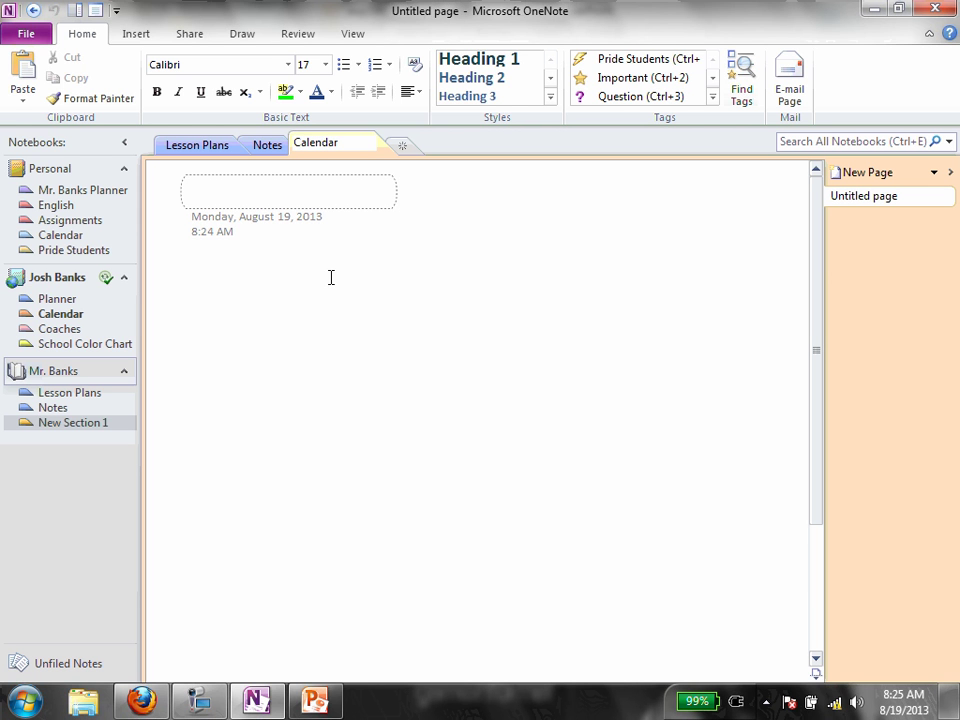
Title the Calendar section's page 2013-2014 and start an empty note directly below the page's date and time
left_click(280, 193)
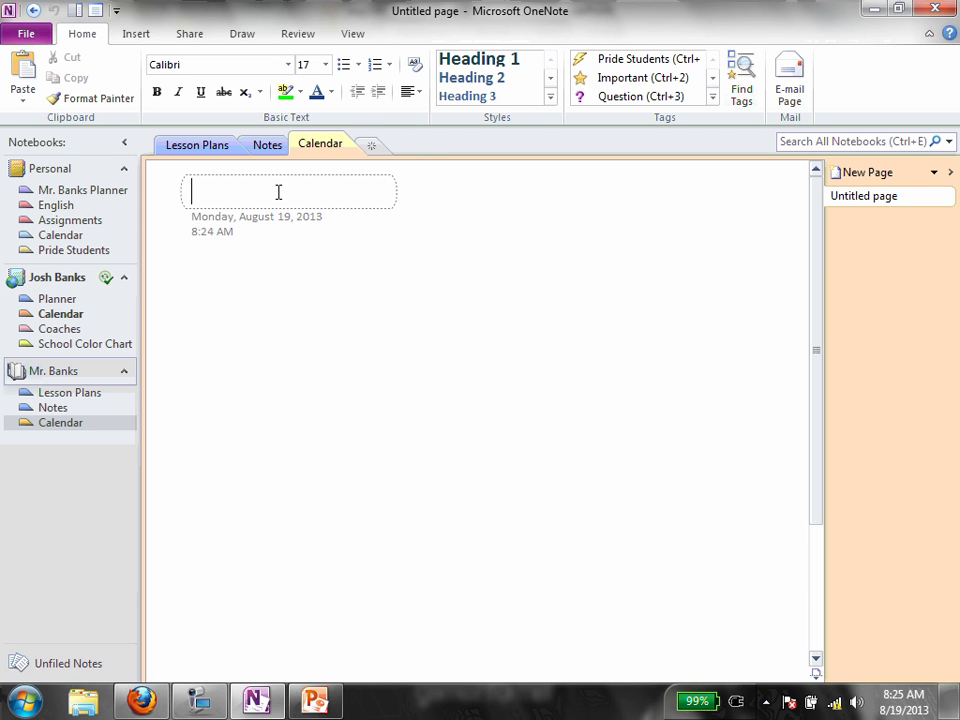
type("2012")
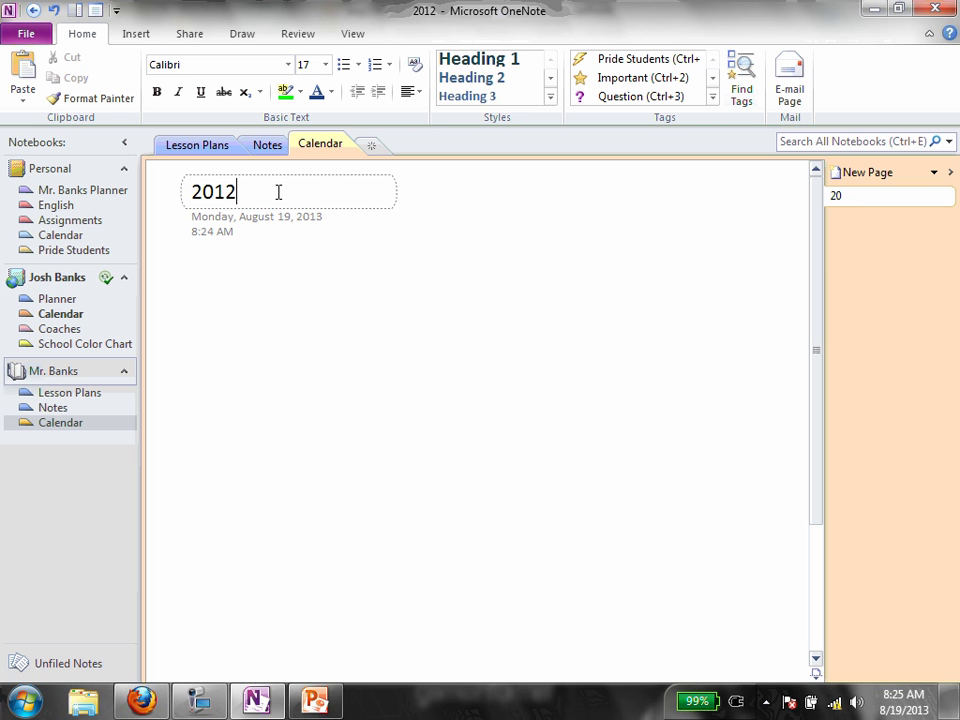
key("BackSpace")
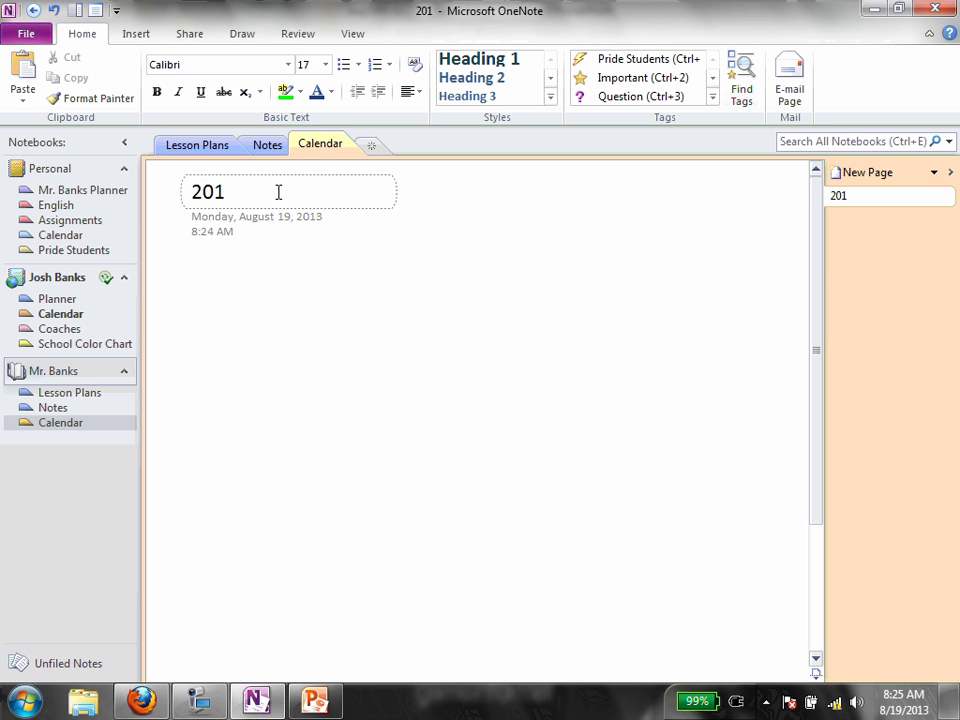
type("3-201")
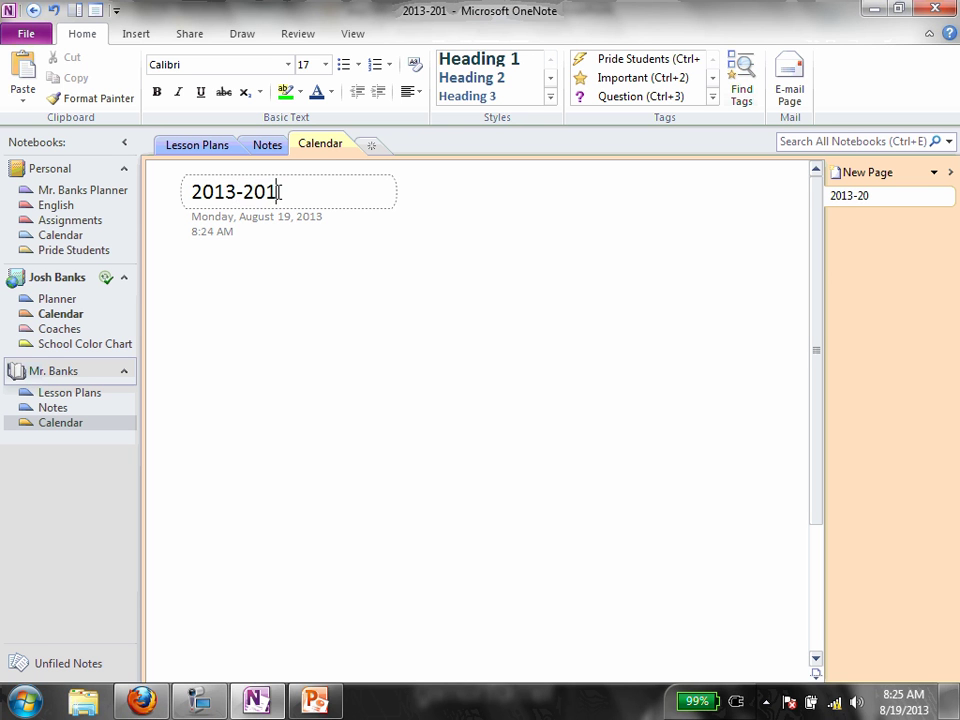
type("4")
left_click(240, 359)
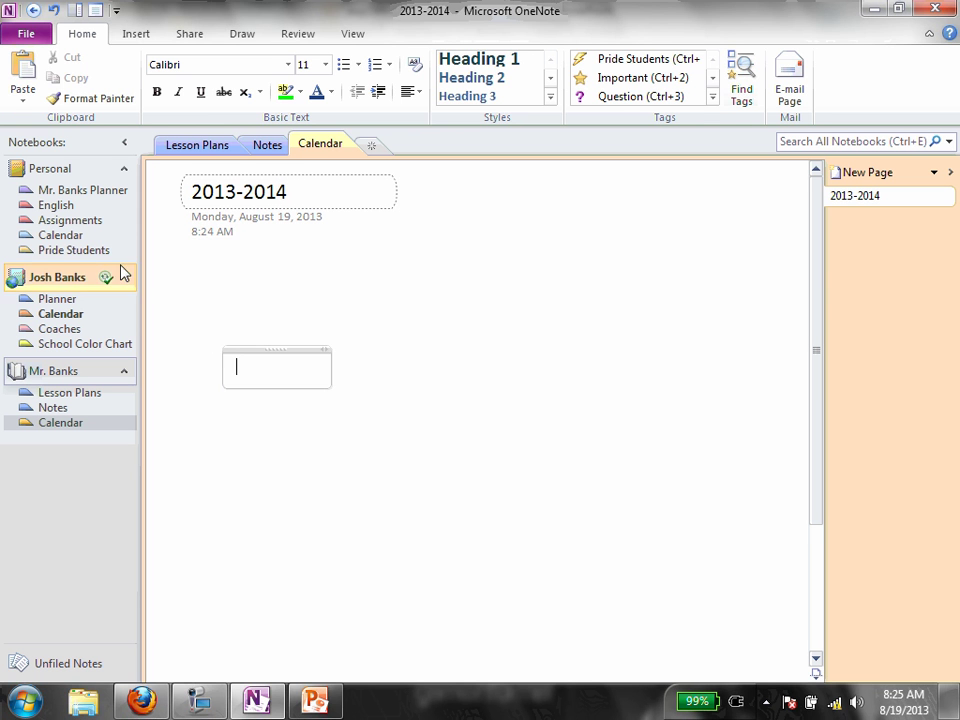
left_click(192, 256)
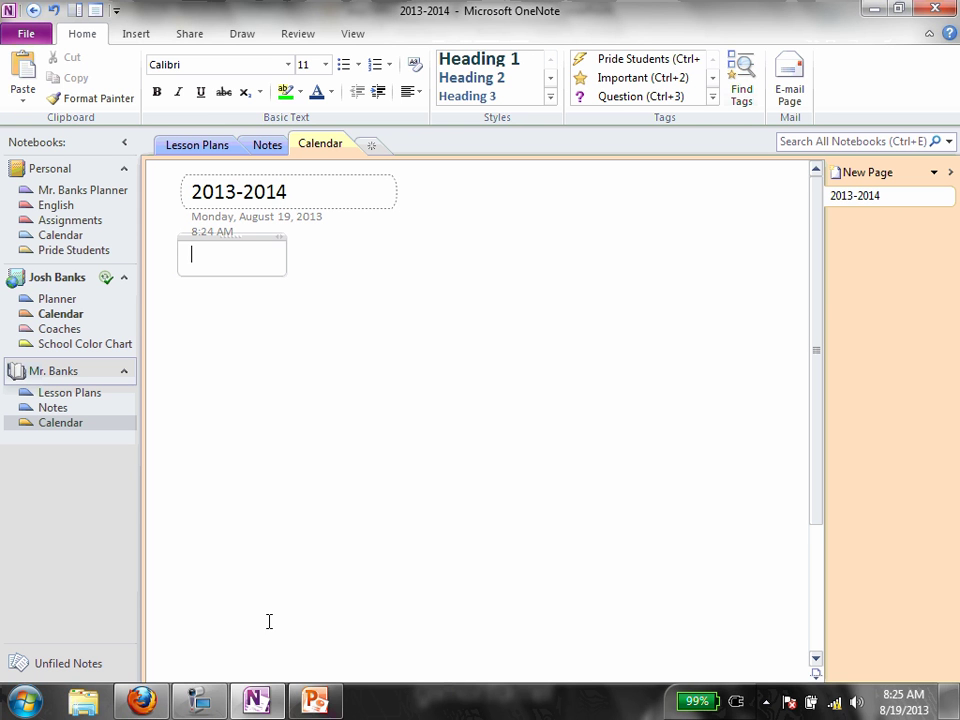
Switch to Firefox and search the web for printable calendar
left_click(141, 700)
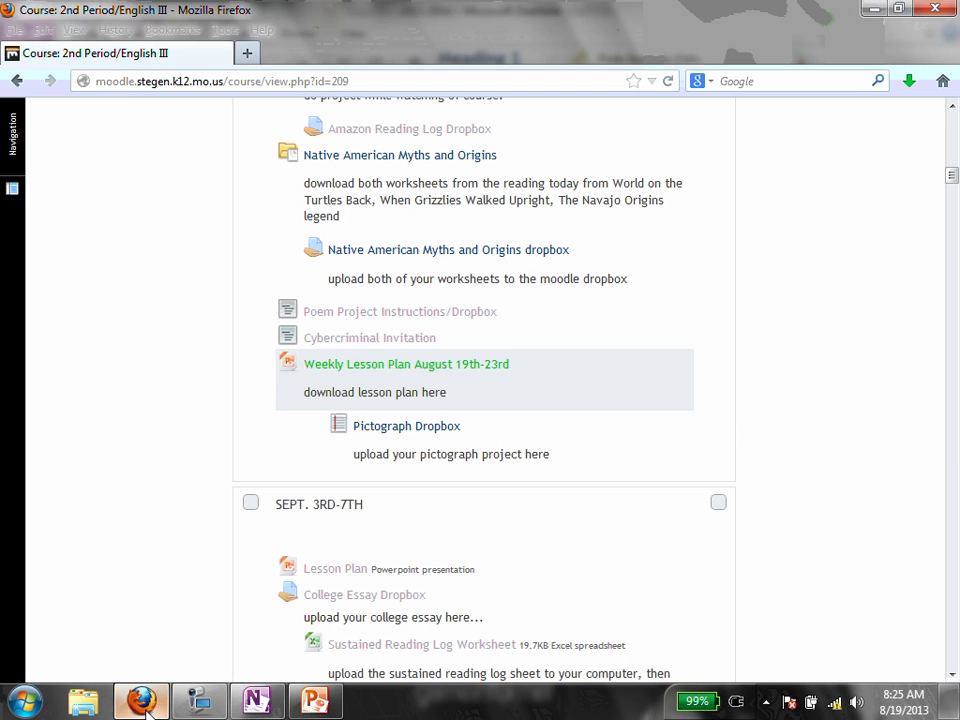
left_click(793, 80)
type("prin")
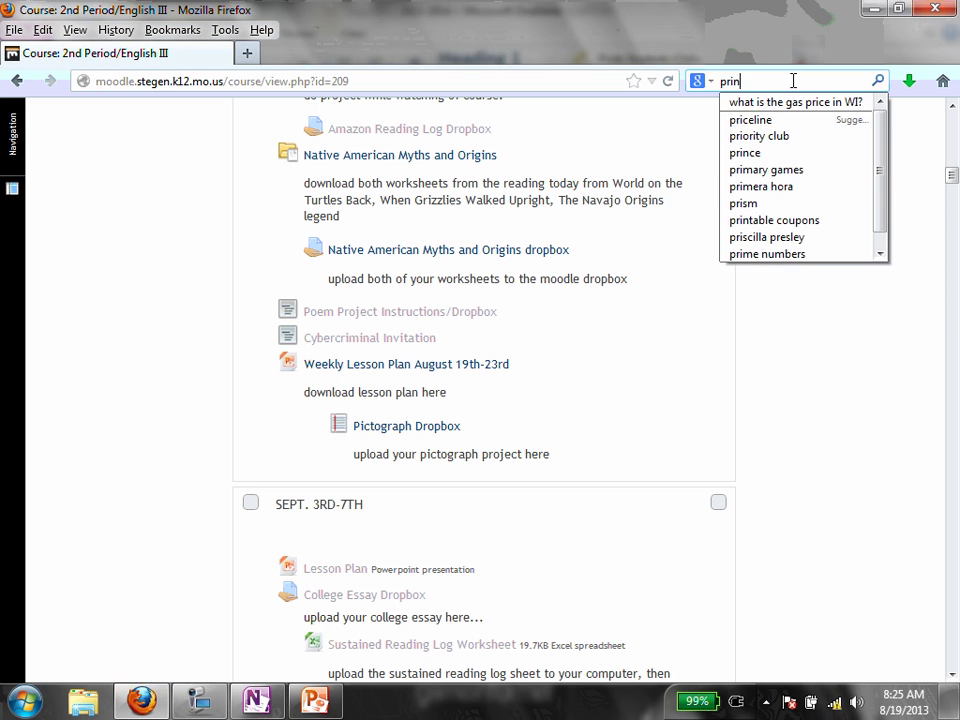
type("table ")
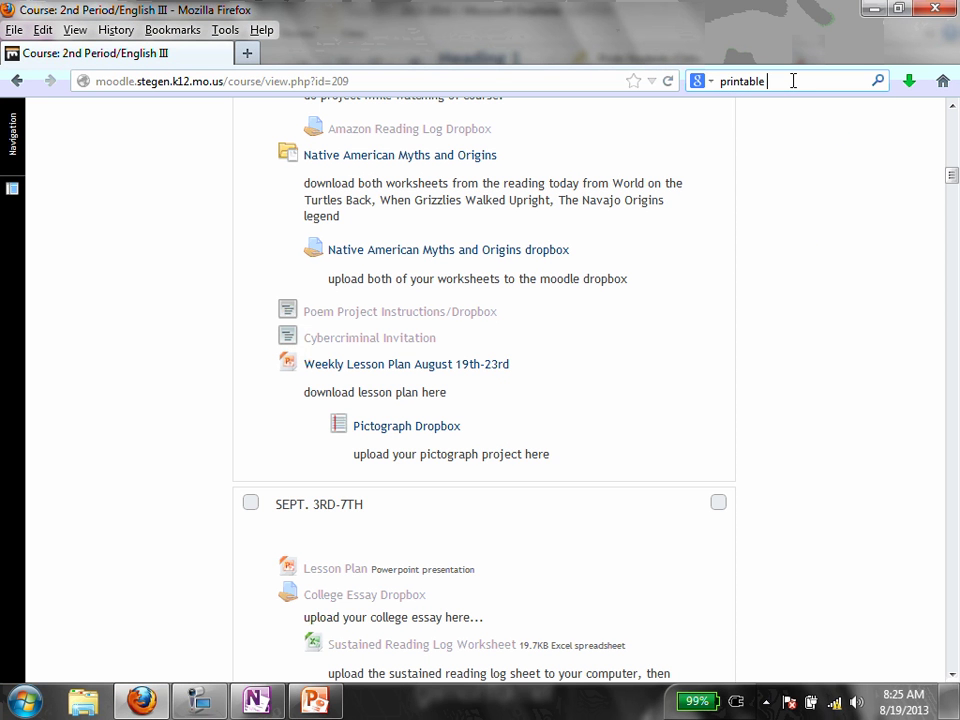
type("ca")
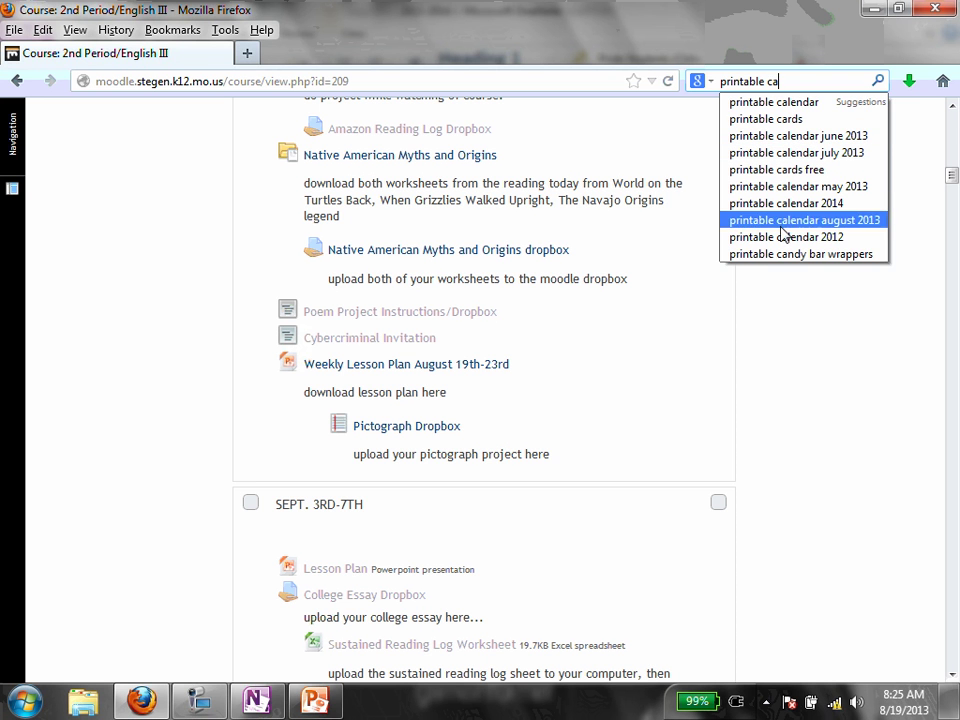
left_click(778, 103)
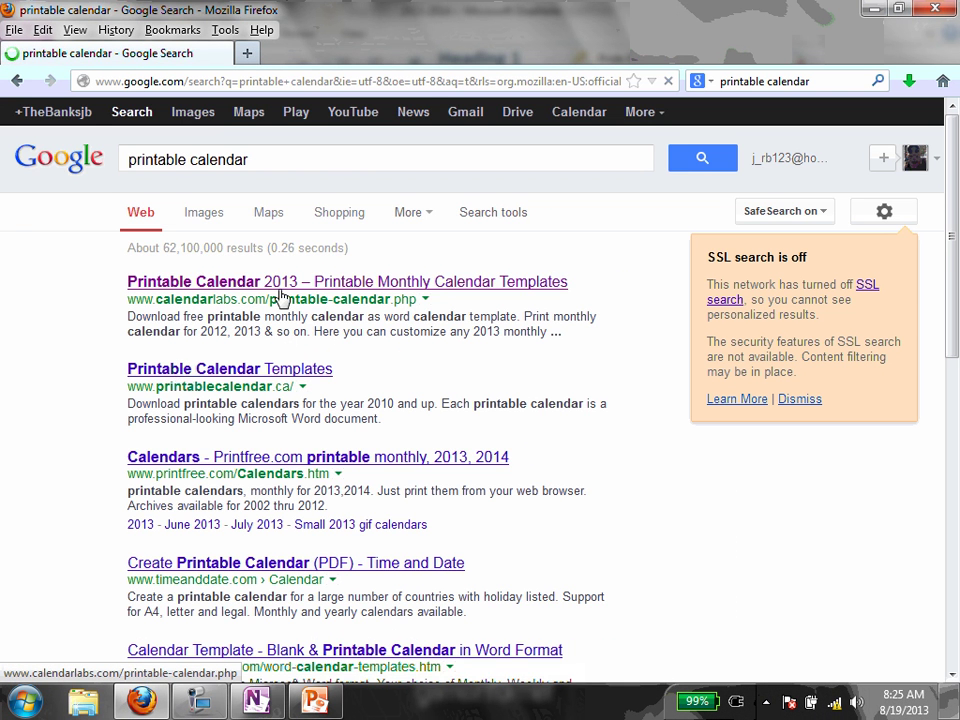
Open the calendarlabs.com printable calendar result and choose the one month calendar template with notes in portrait format for customizing
left_click(250, 287)
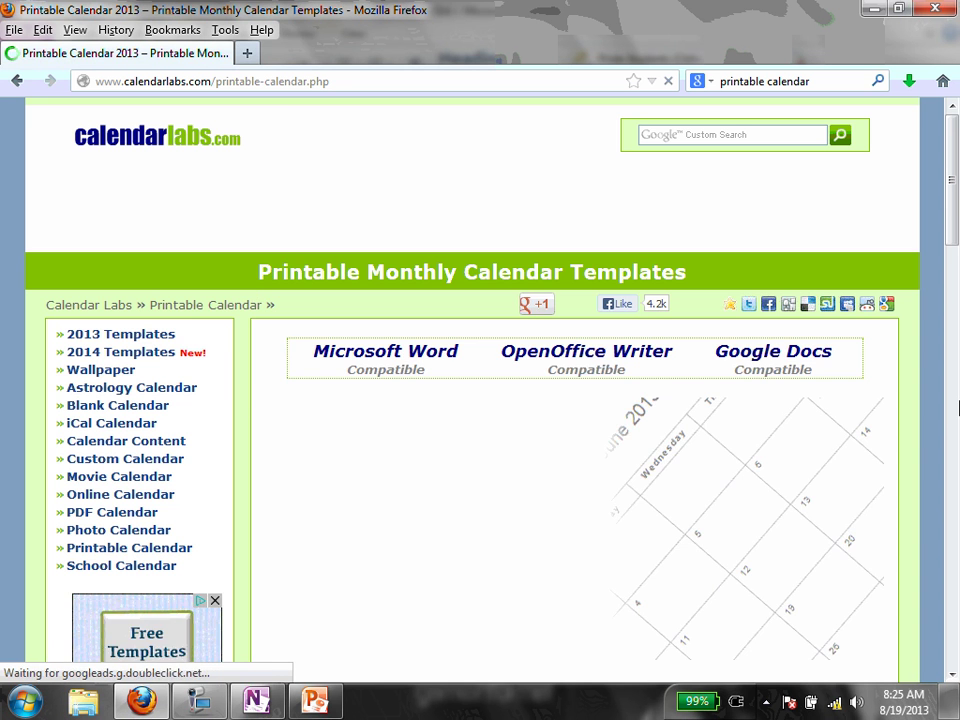
scroll(951, 380, "down", 15)
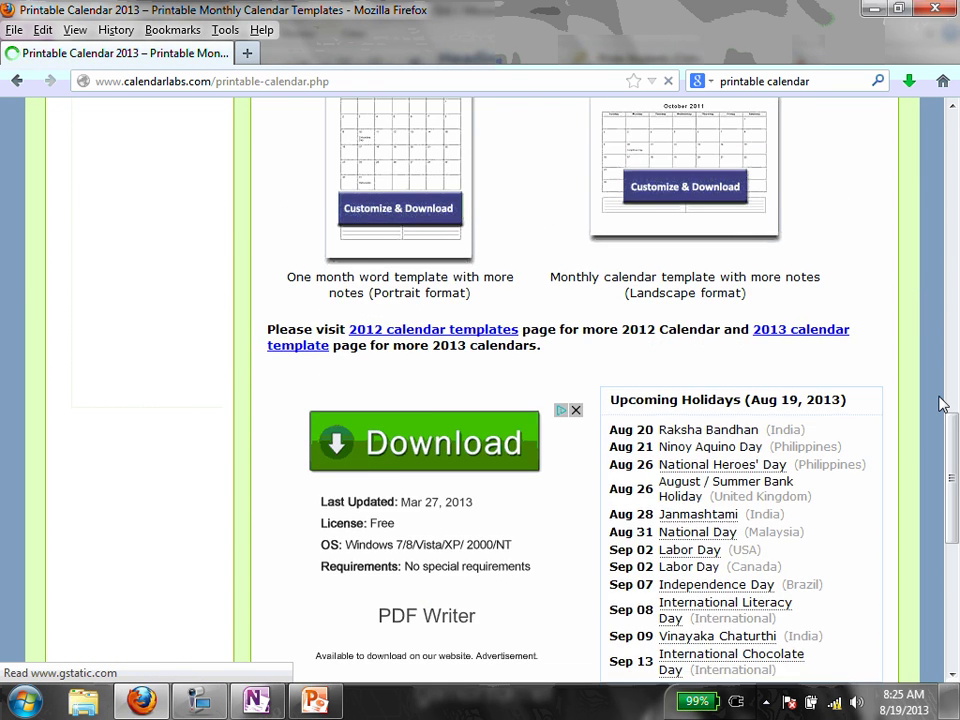
scroll(940, 400, "up", 6)
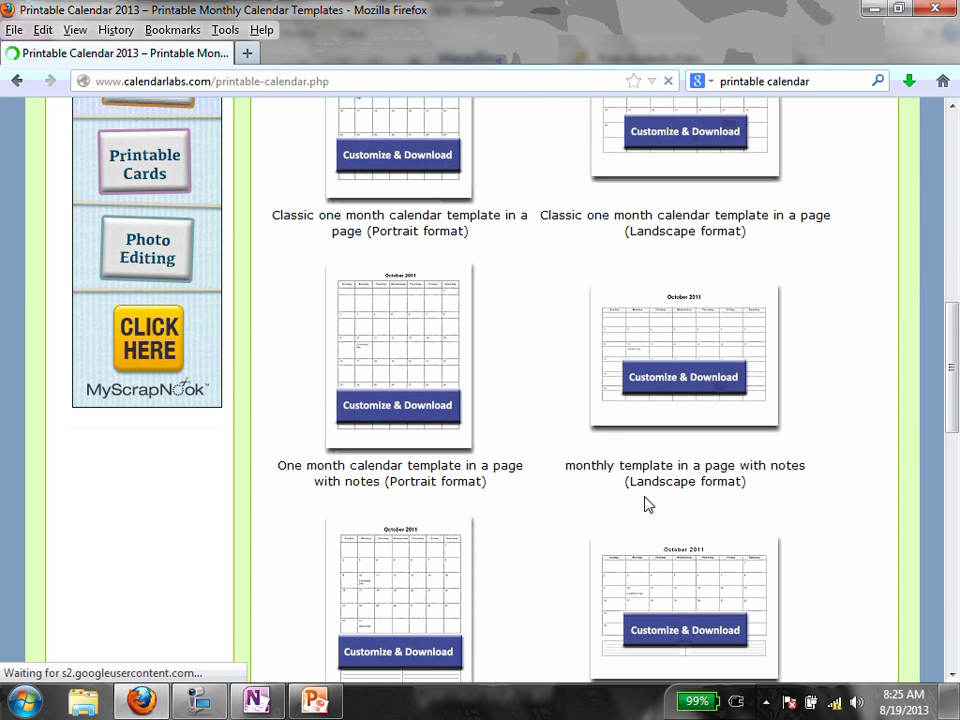
scroll(955, 395, "down", 2)
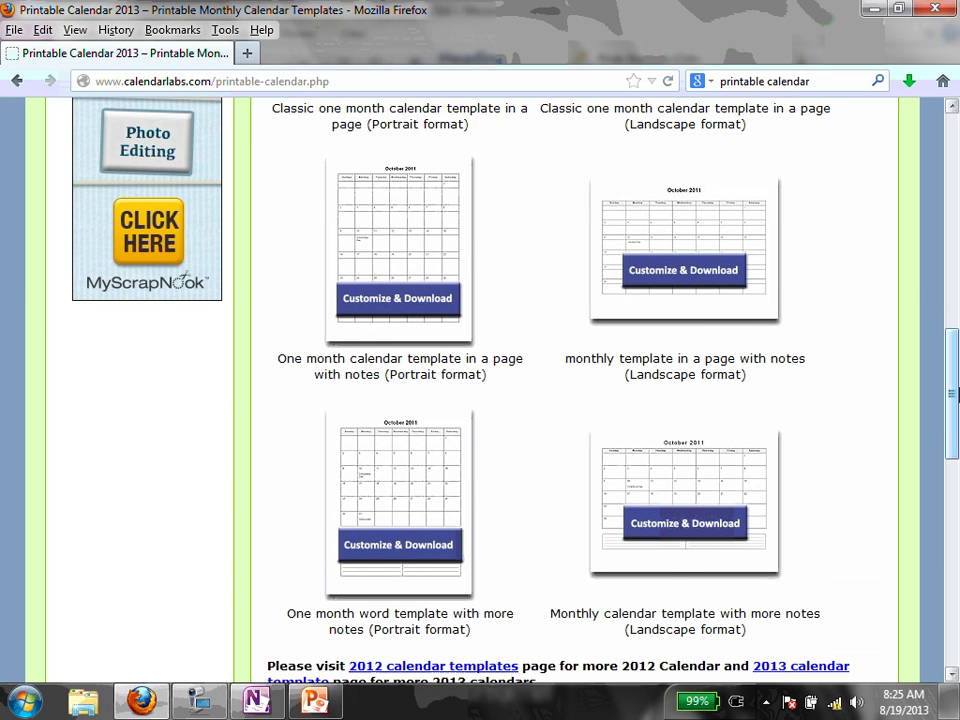
left_click(381, 311)
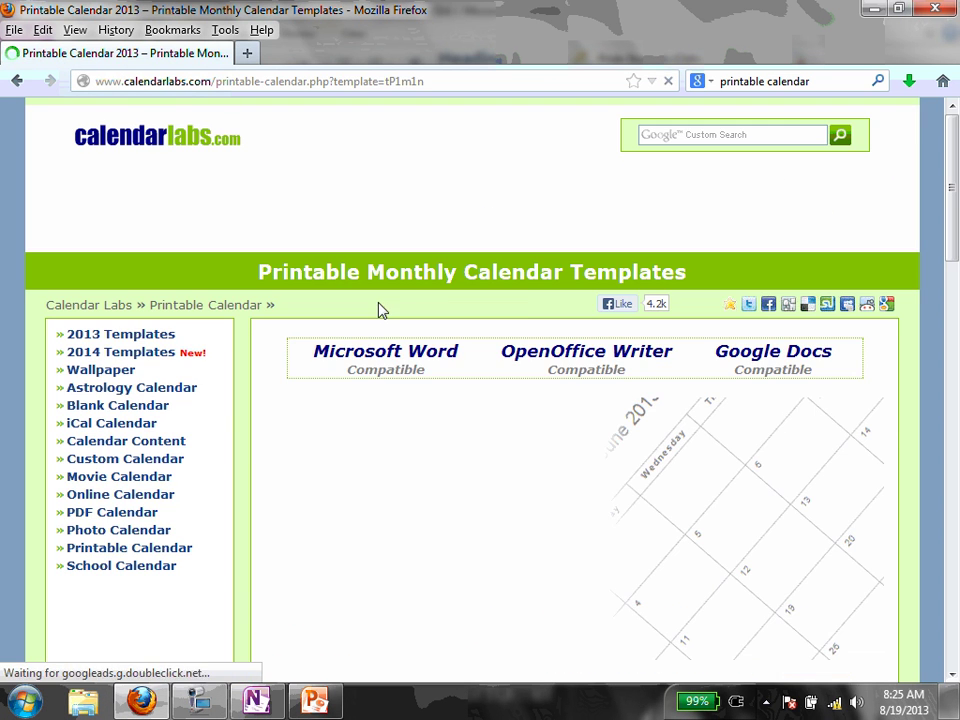
Download the August 2013 calendar in Word format and open it with Microsoft Word
scroll(881, 412, "down", 10)
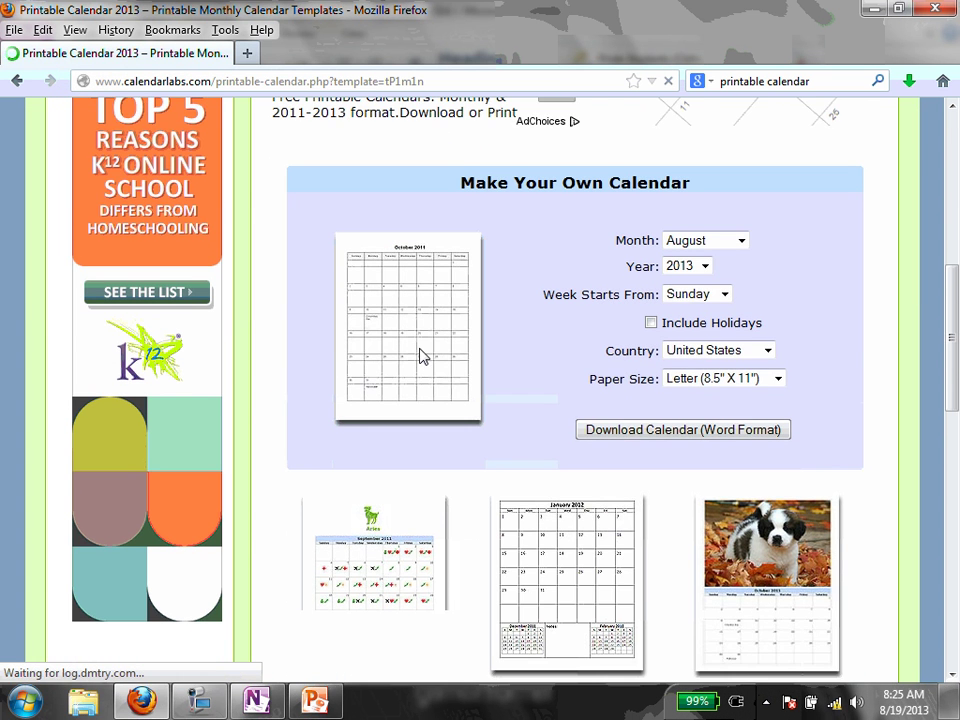
scroll(422, 356, "down", 2)
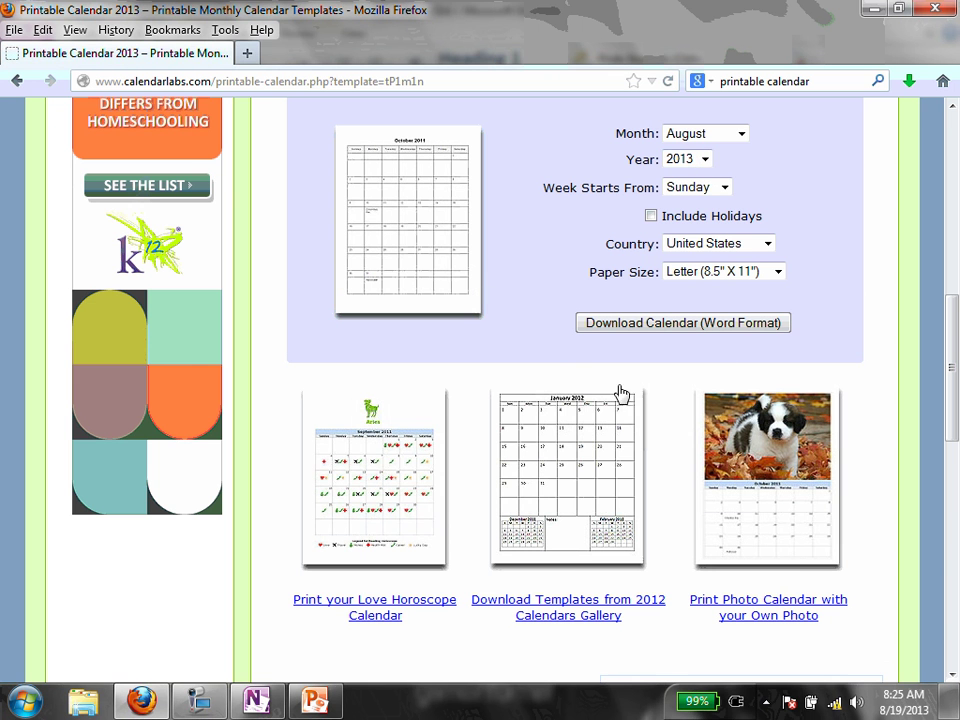
left_click(613, 325)
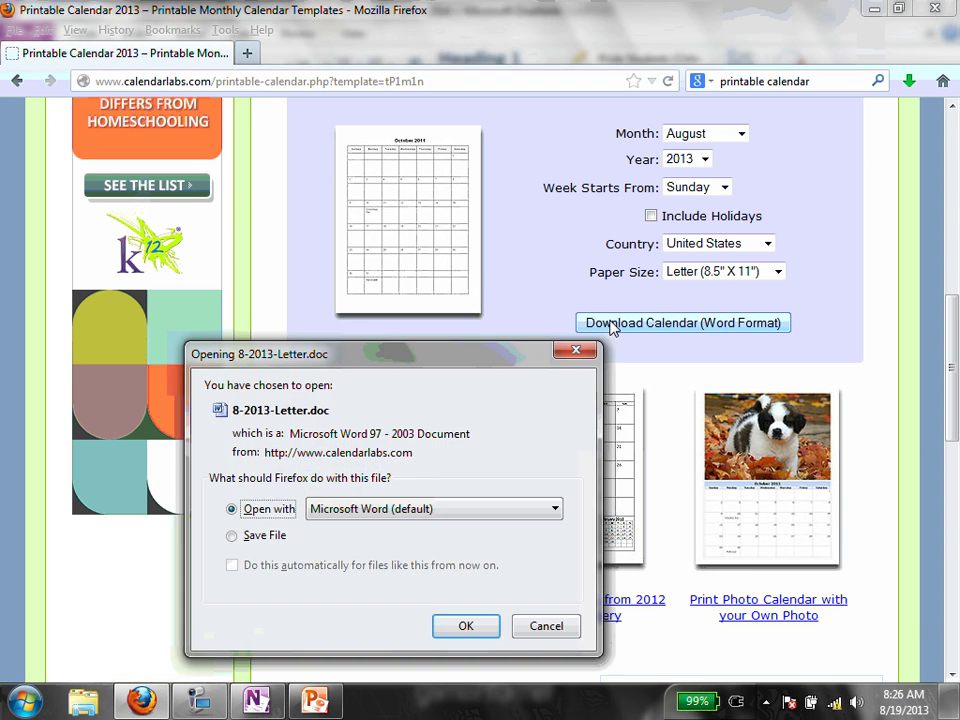
left_click(487, 628)
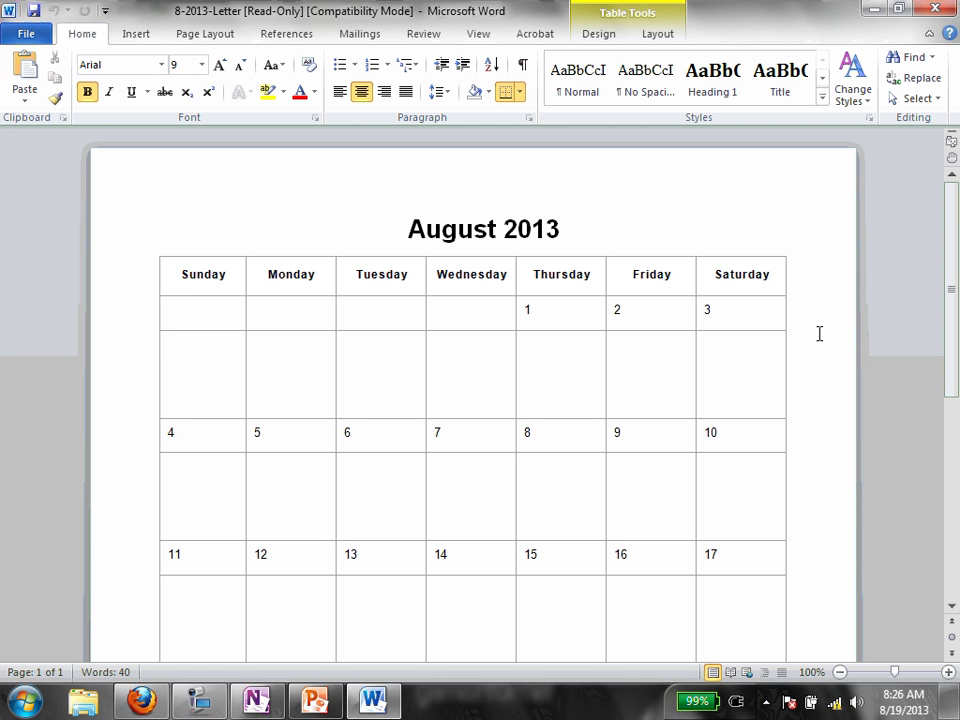
Copy the entire August 2013 calendar and paste it into the empty note on OneNote's 2013-2014 page, keeping source formatting
left_click(404, 231)
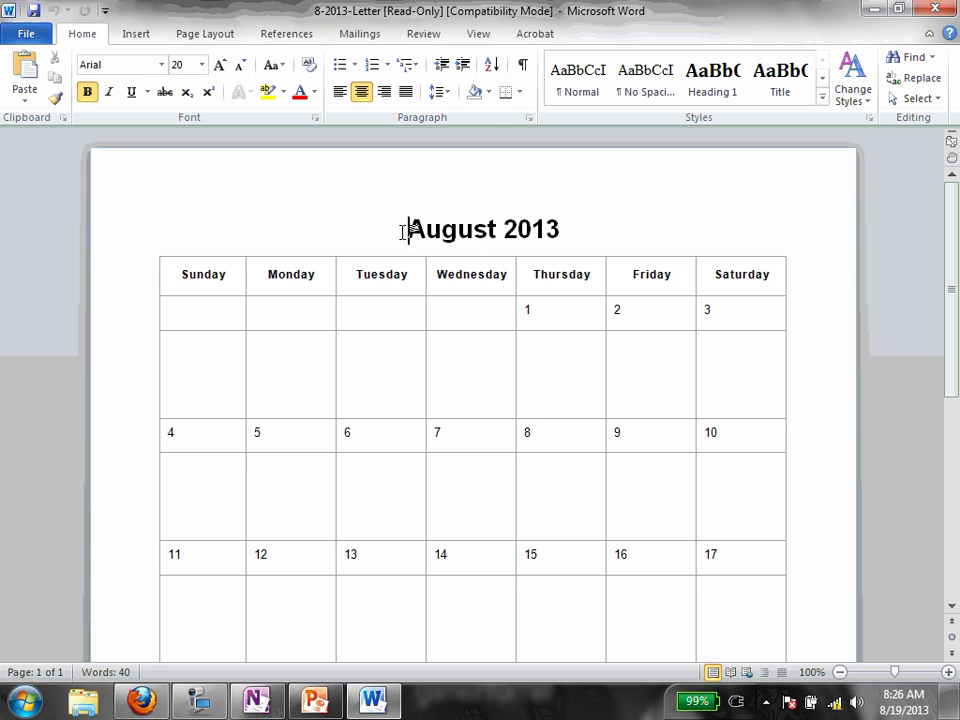
key("ctrl+a")
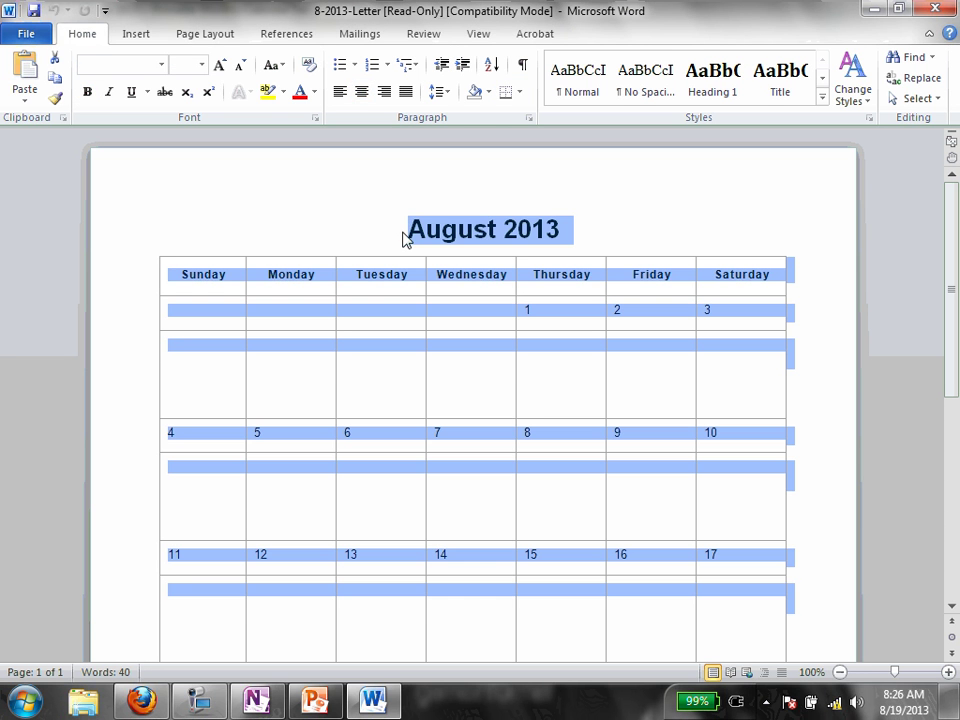
right_click(462, 240)
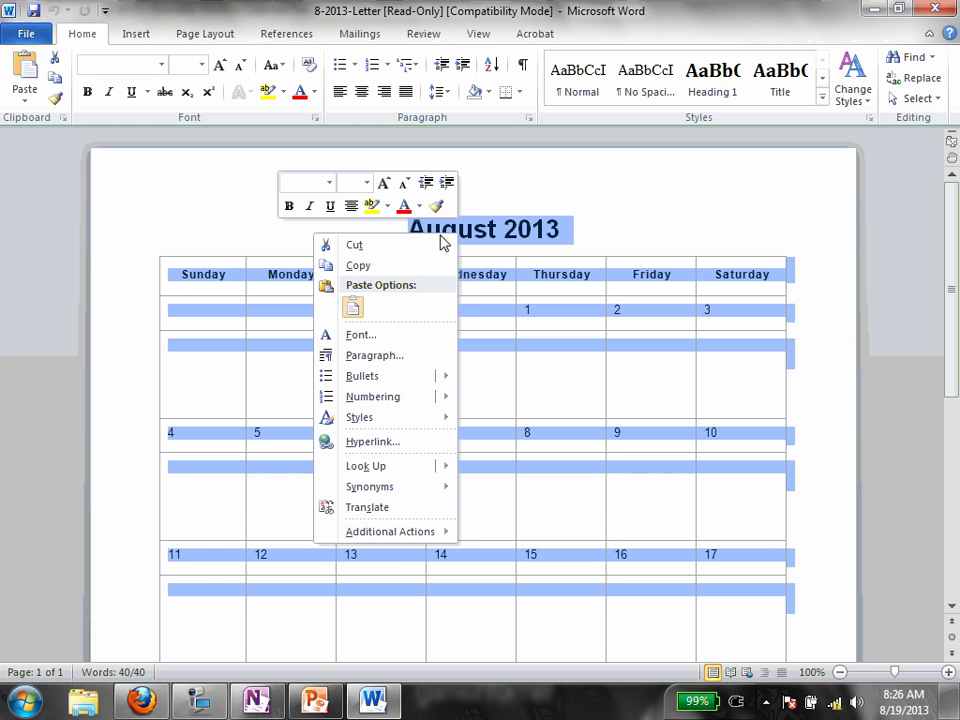
left_click(395, 266)
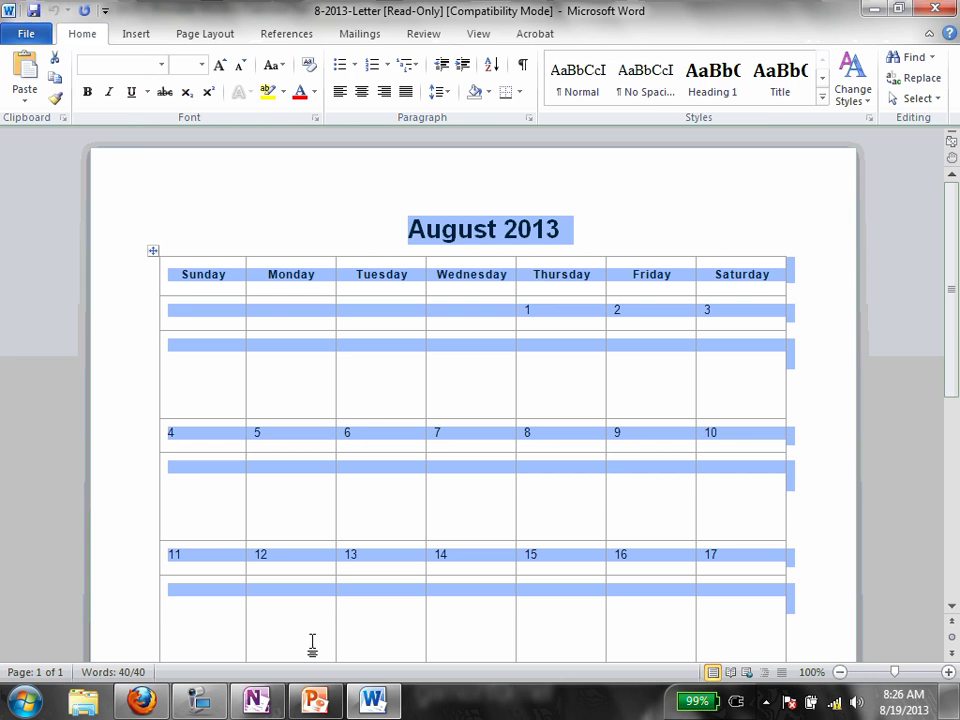
left_click(279, 711)
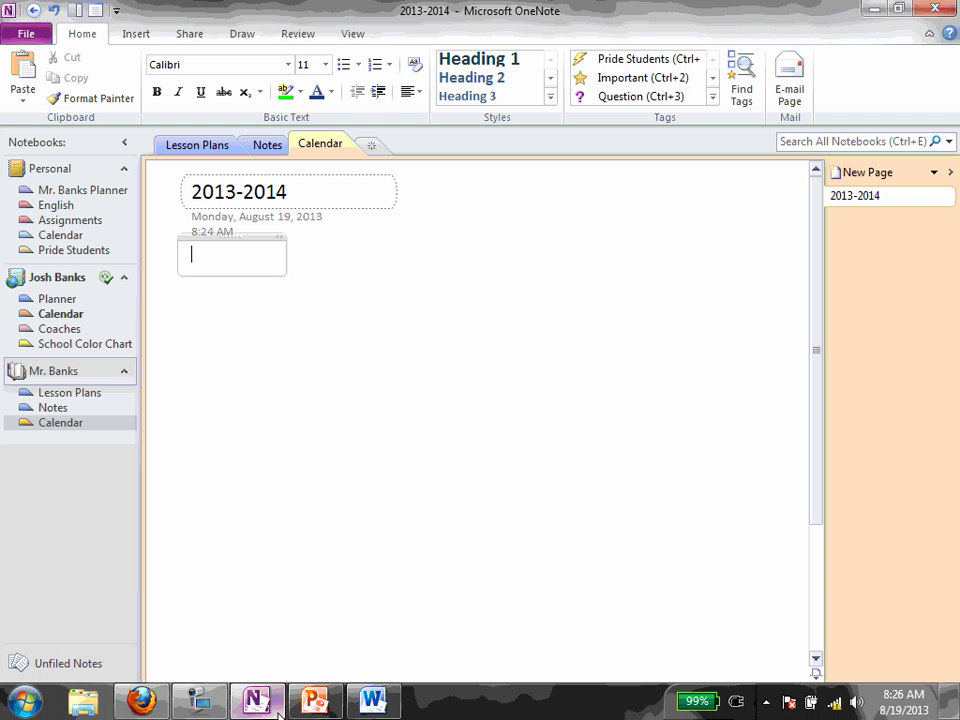
right_click(200, 258)
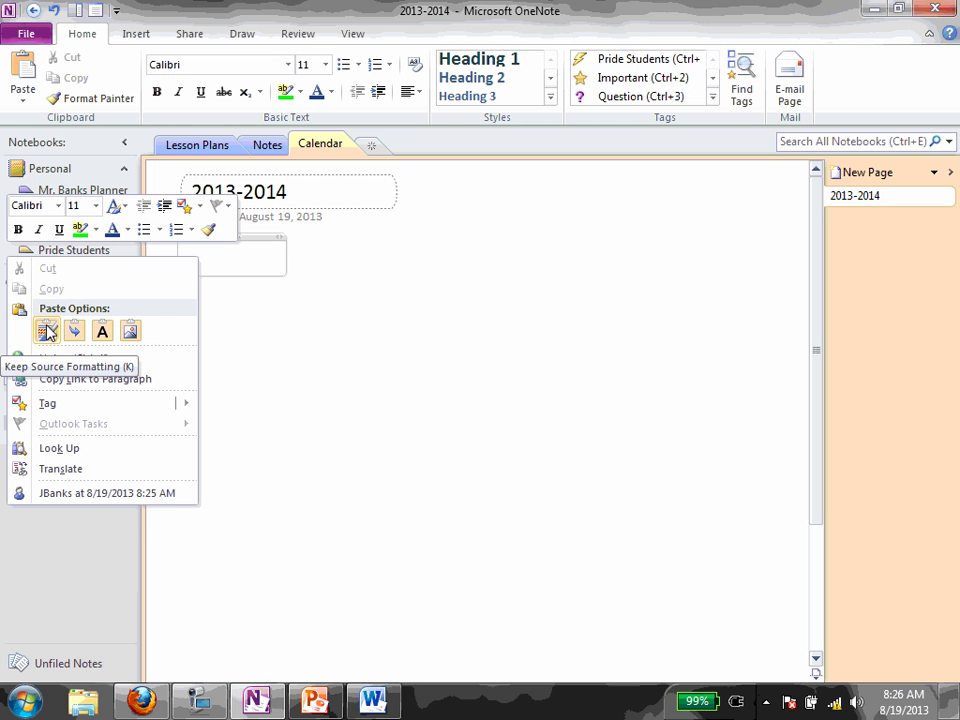
left_click(47, 332)
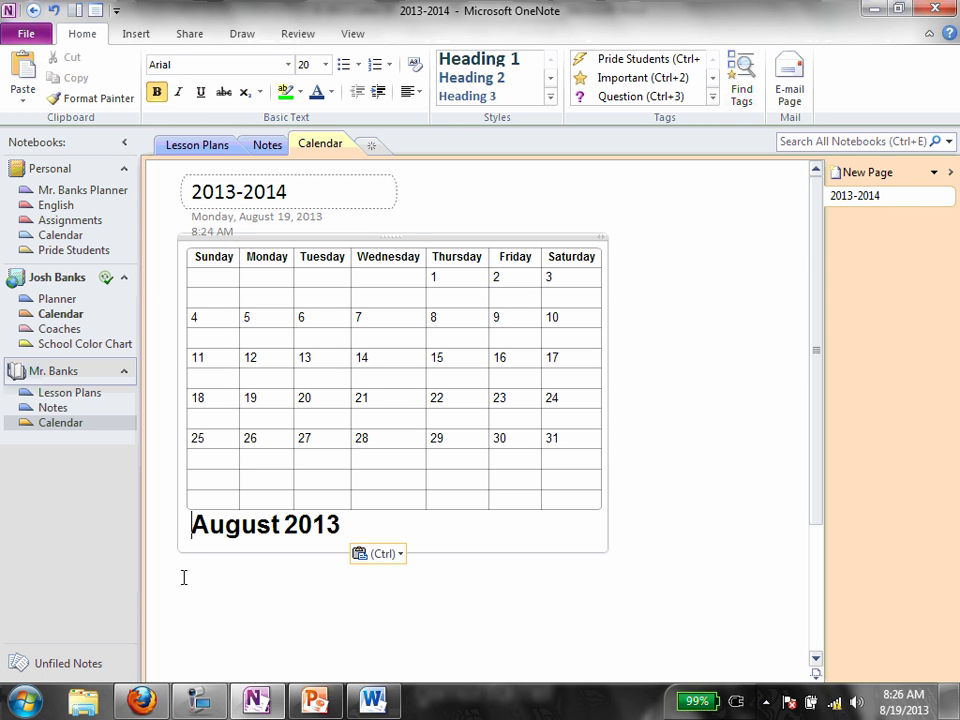
Start an empty line below the August 2013 heading in the note and close the August calendar document in Word
left_click(198, 612)
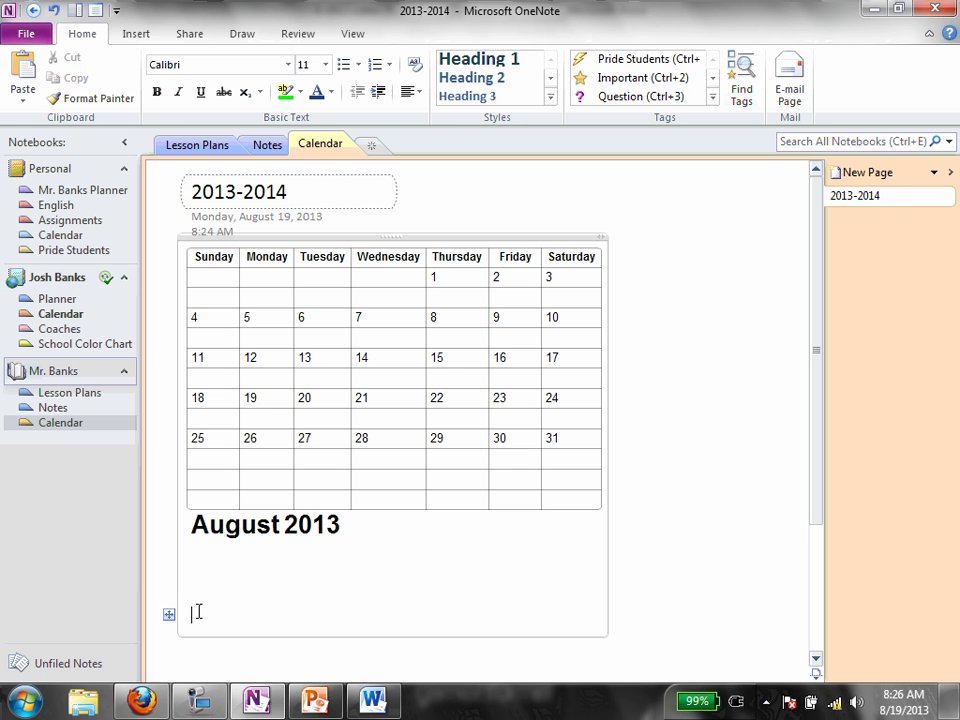
key("BackSpace")
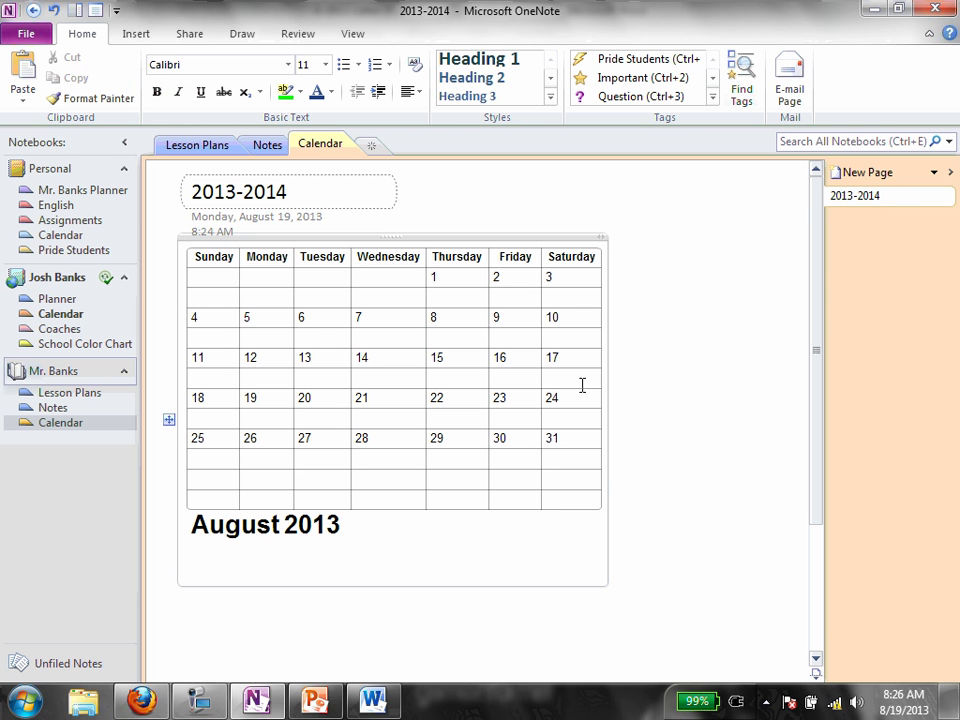
right_click(365, 703)
left_click(365, 645)
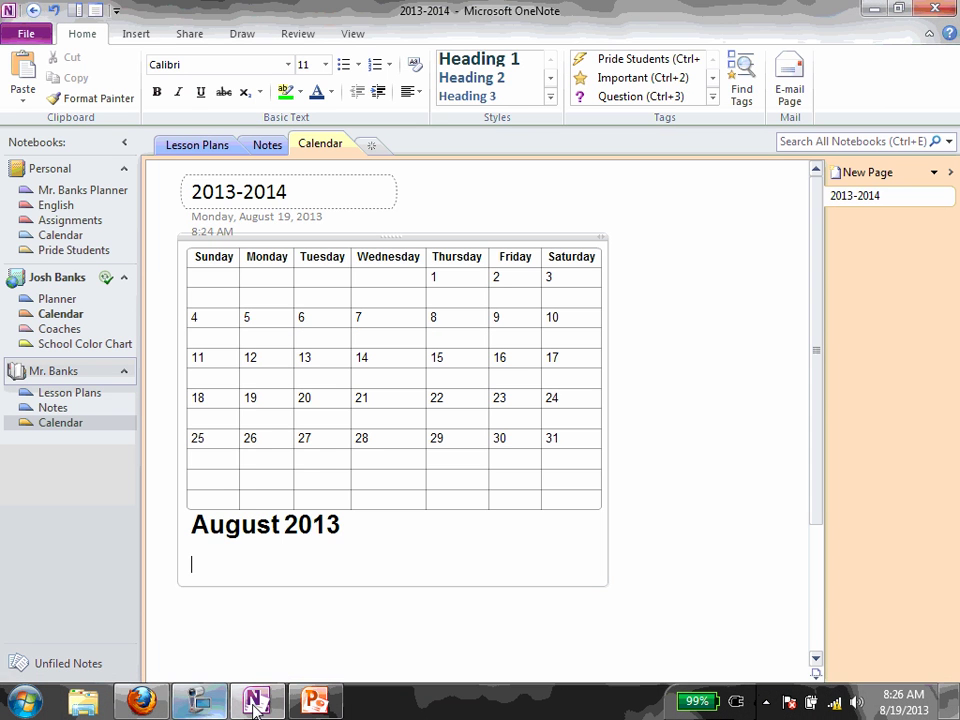
Switch to Firefox, set the calendar month to September, and download the Word-format calendar, opening it with Microsoft Word
left_click(145, 703)
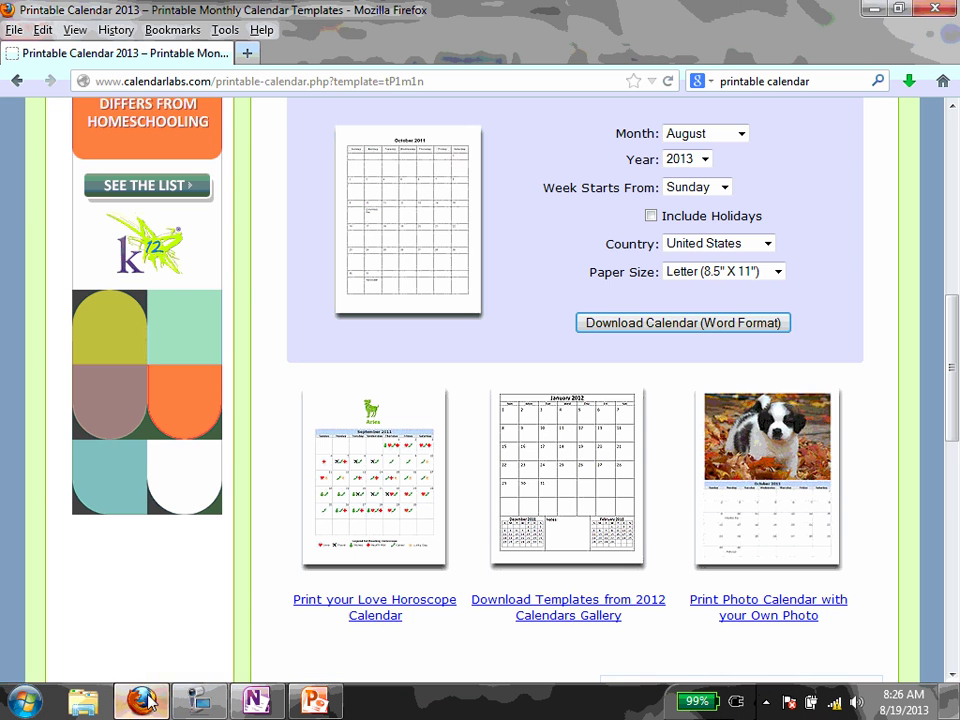
left_click(741, 136)
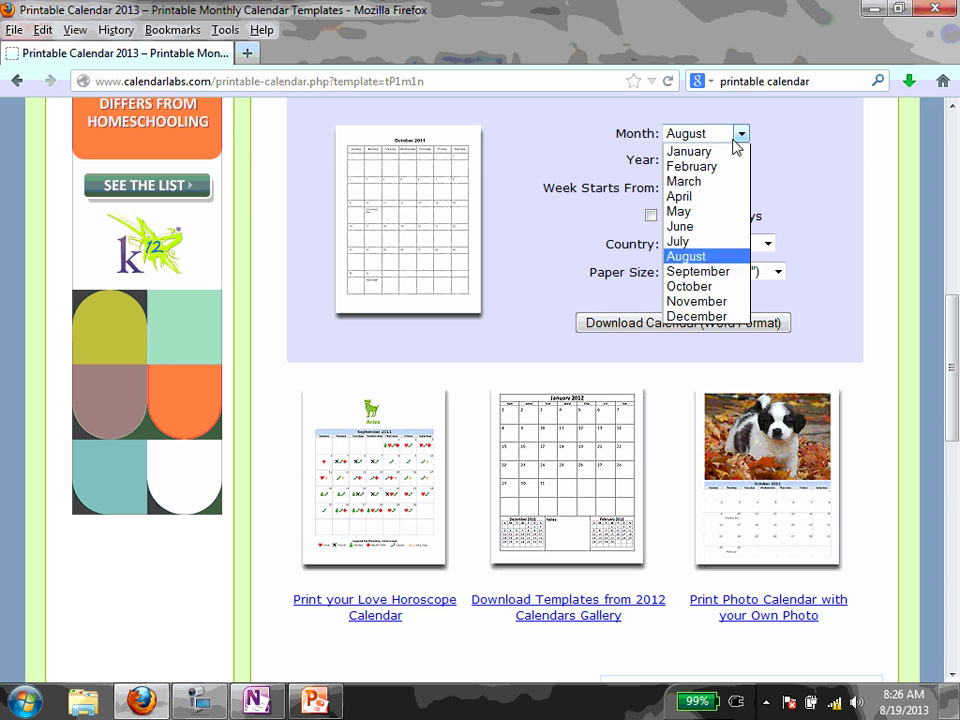
left_click(700, 270)
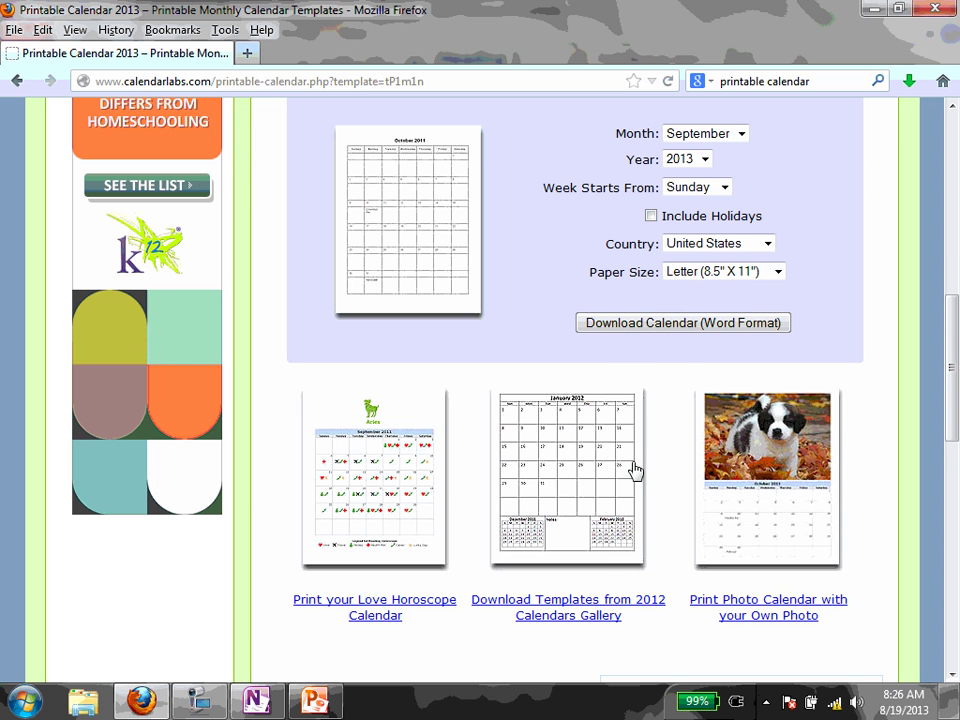
left_click(636, 330)
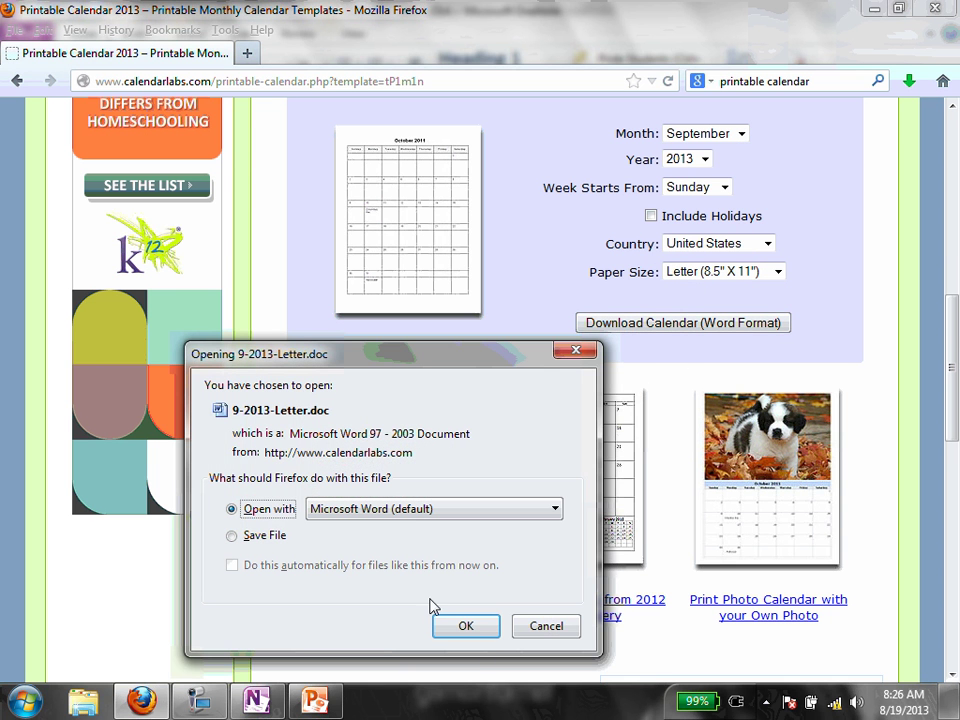
left_click(476, 630)
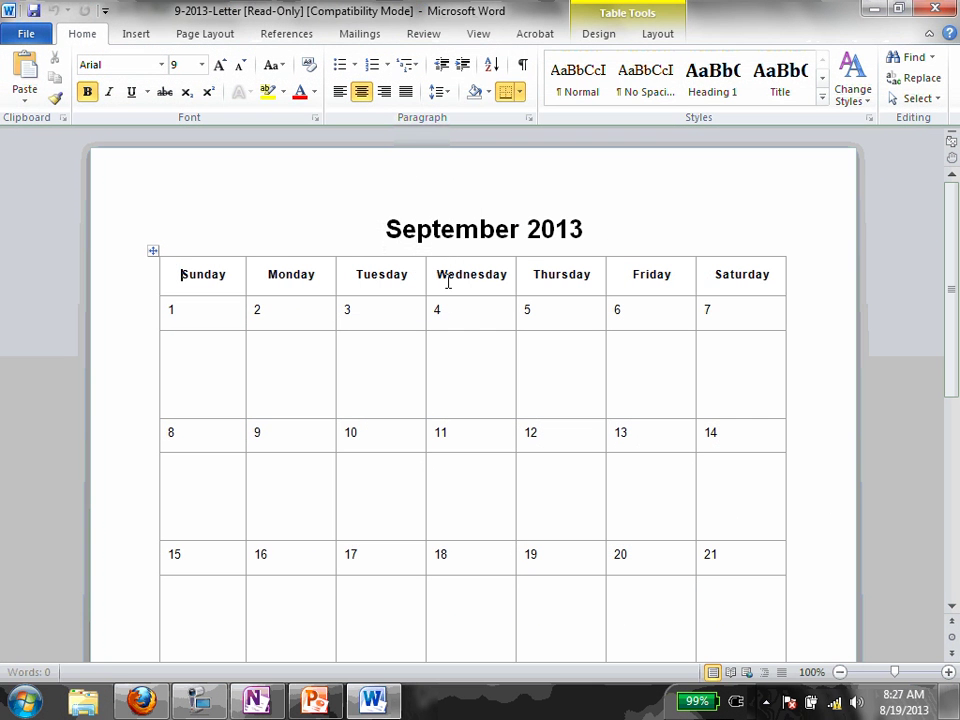
Copy the entire September 2013 calendar from Word and paste it below the August 2013 heading in OneNote, keeping source formatting
left_click(433, 230)
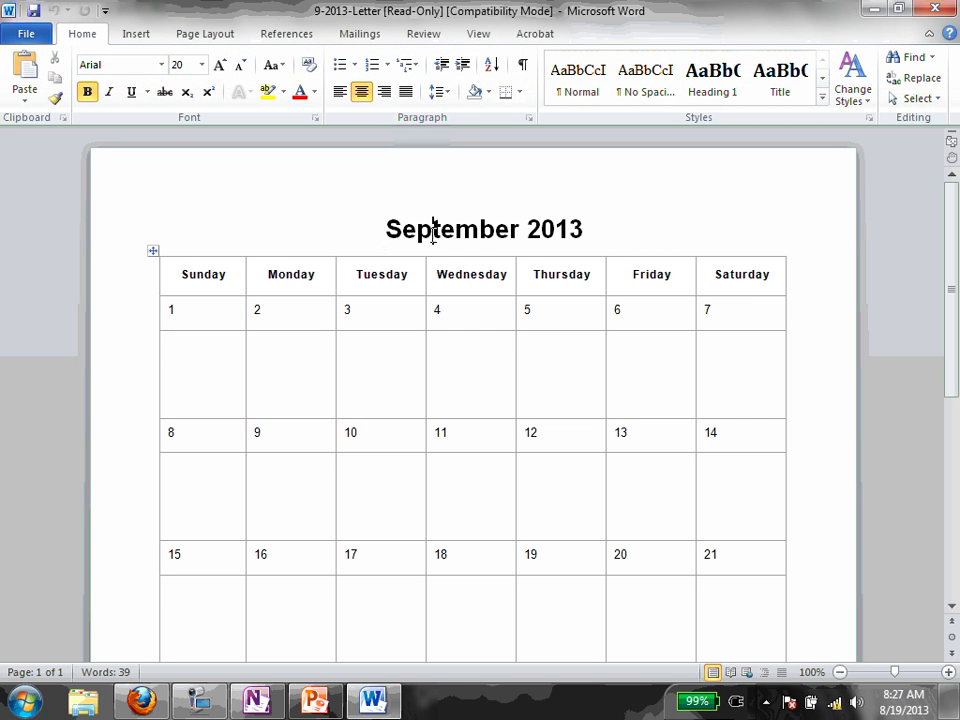
key("ctrl+a")
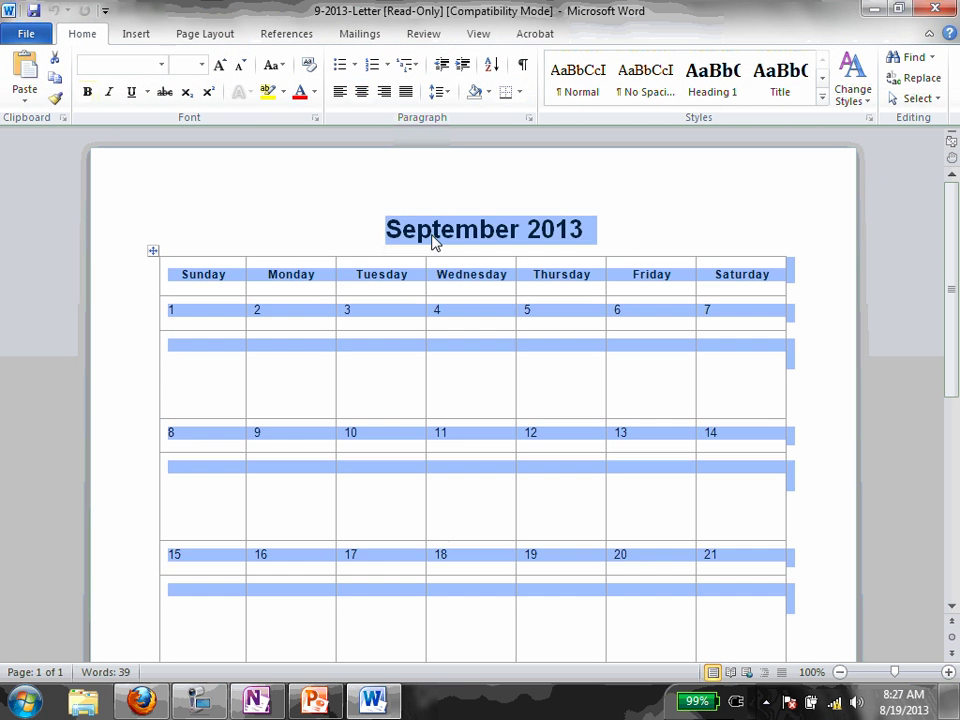
right_click(432, 234)
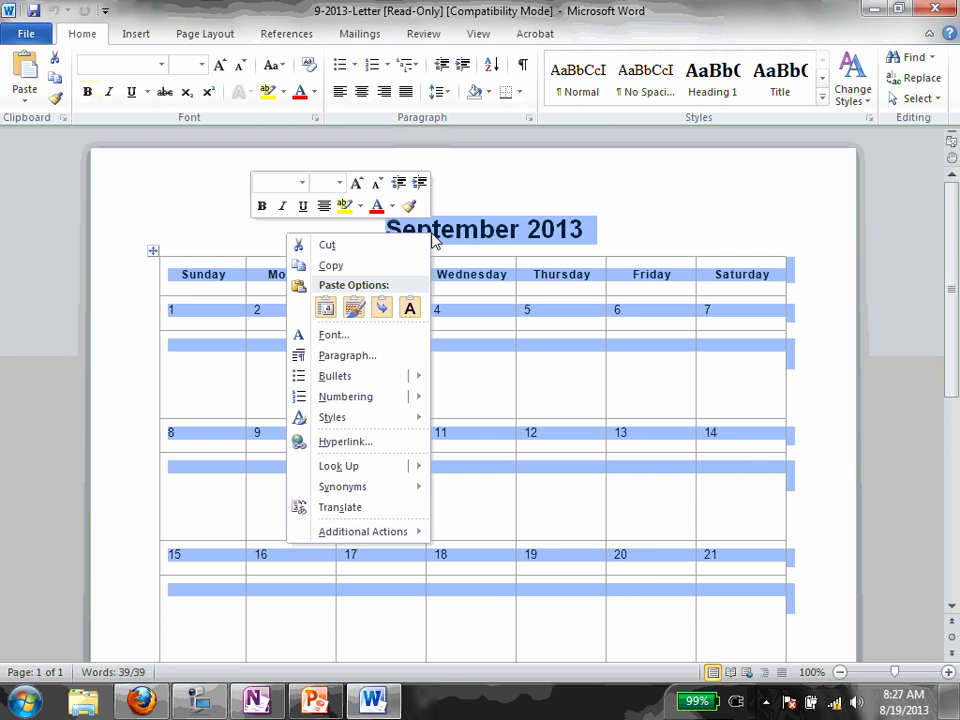
left_click(331, 266)
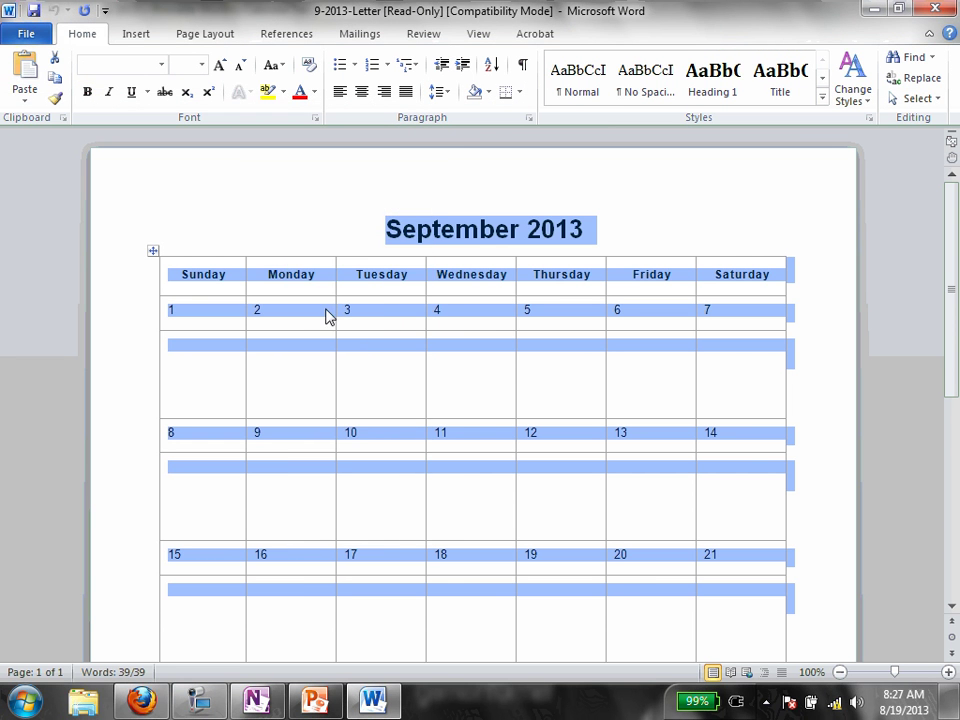
left_click(257, 703)
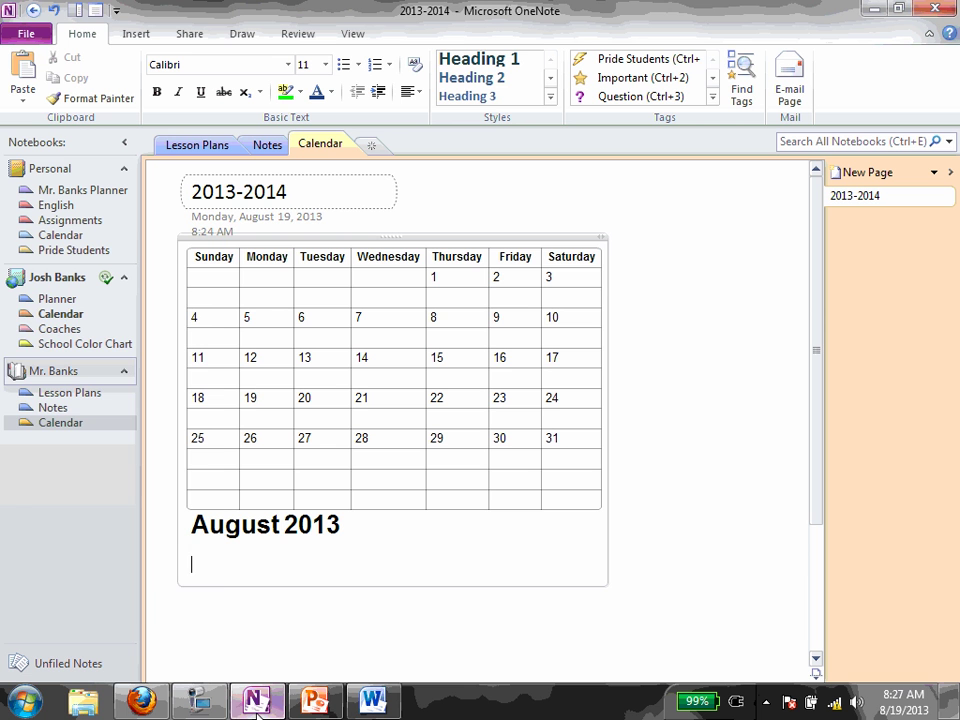
right_click(199, 564)
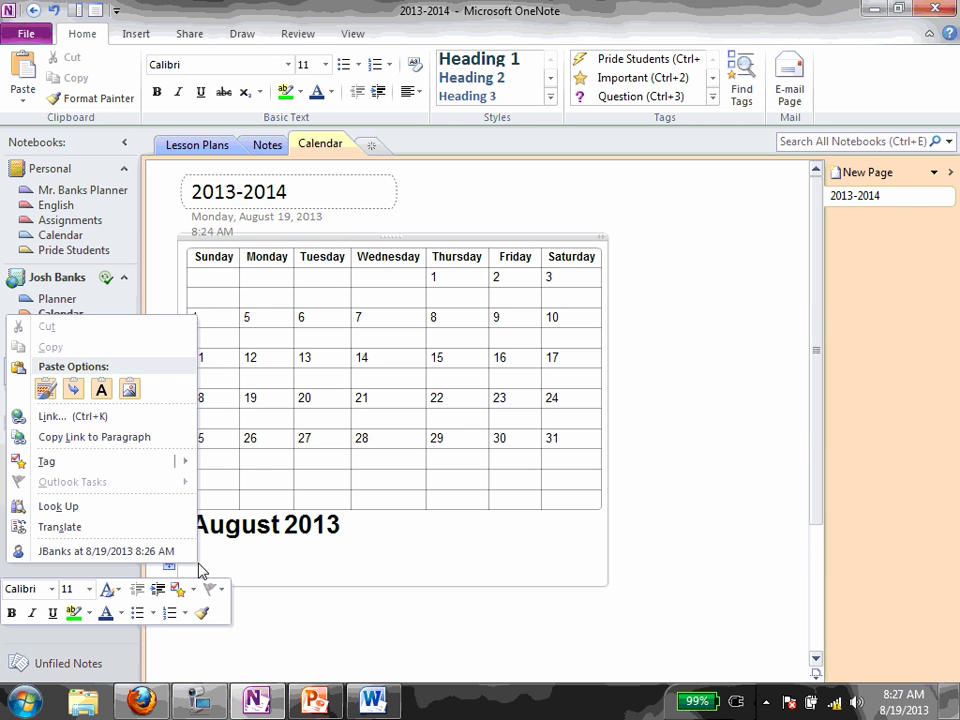
left_click(47, 388)
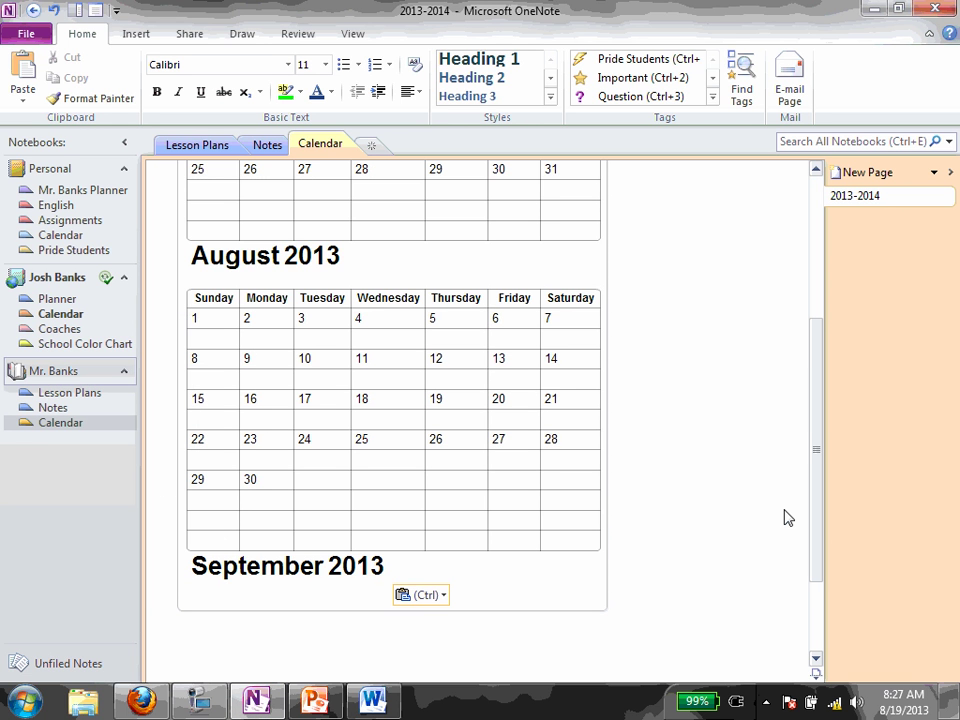
Enter "Birthday (I turn 17)" in the first Tuesday's date cell of the September calendar, spaced apart from the day number
left_click(324, 318)
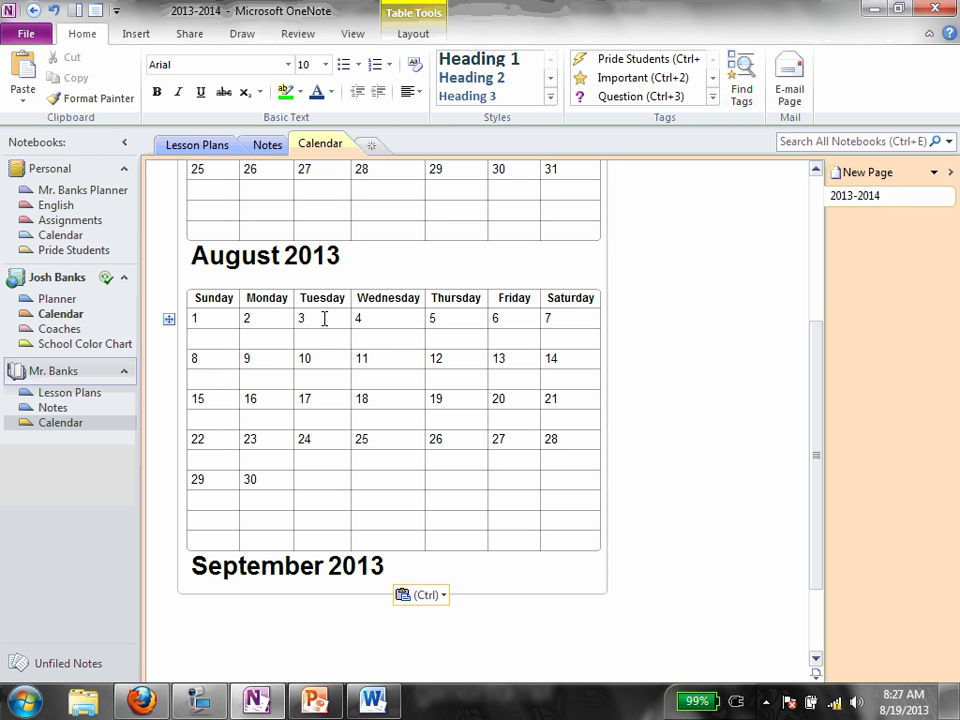
type("Bir")
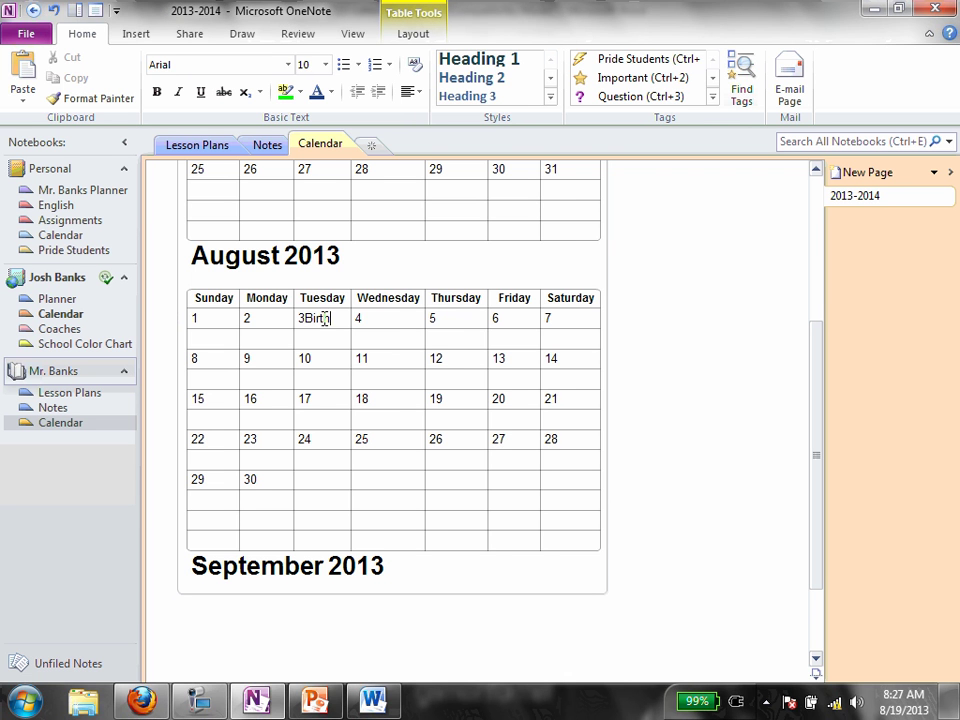
type("thday")
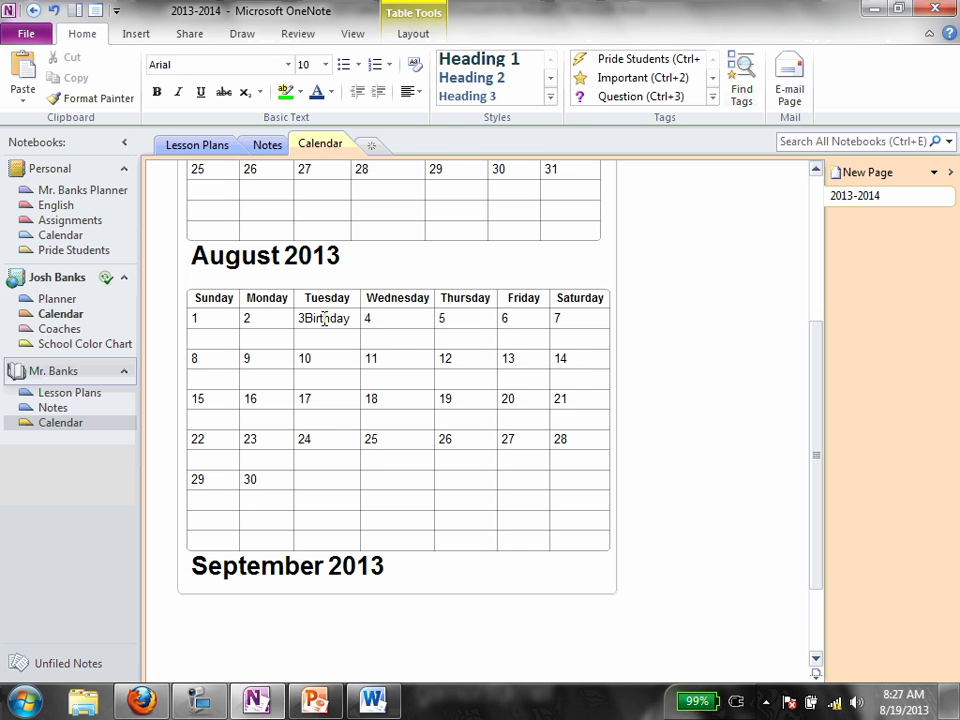
type(" (")
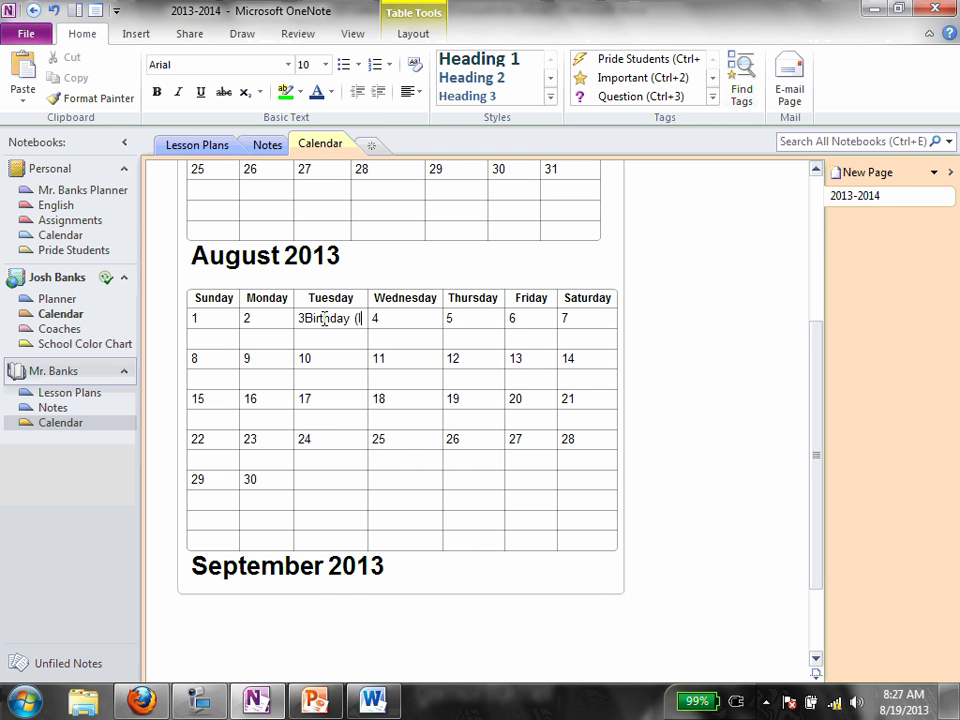
type("I turne")
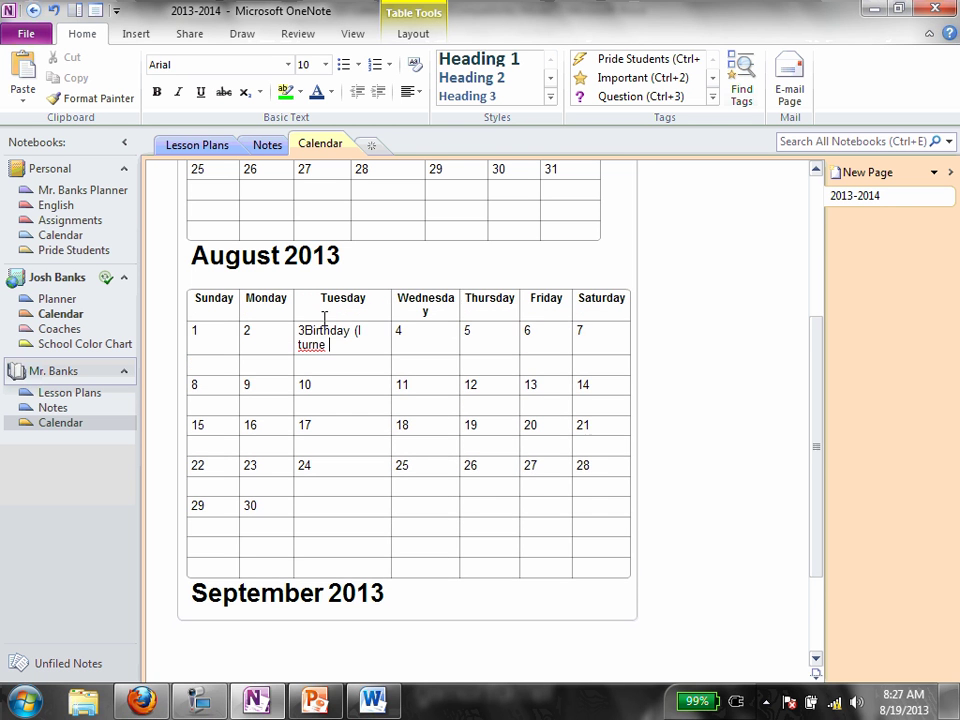
key("BackSpace")
type("17)")
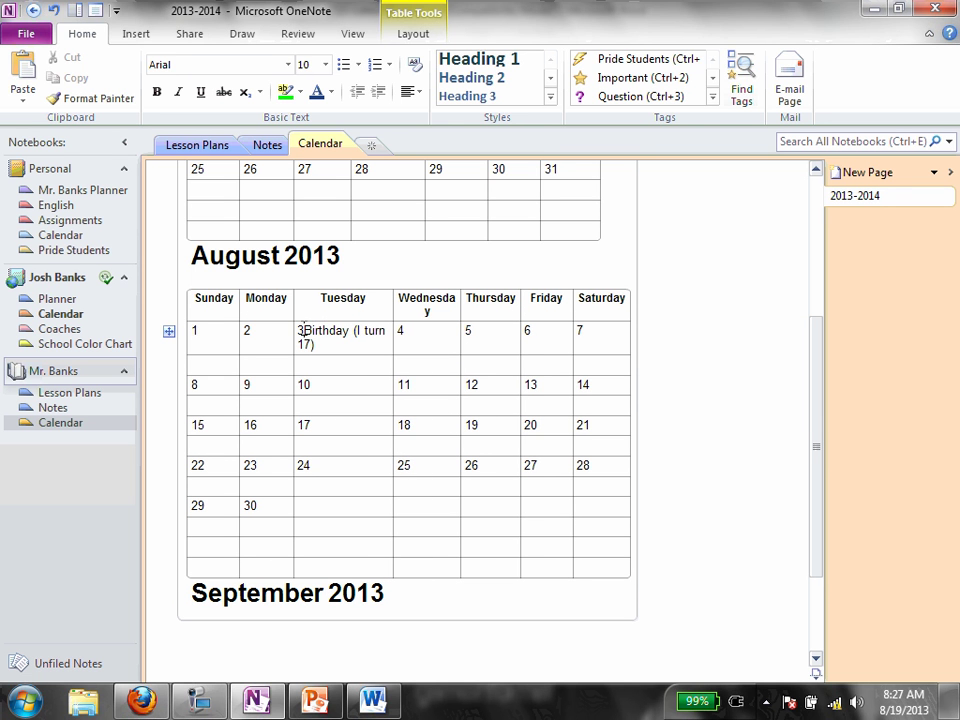
left_click(303, 330)
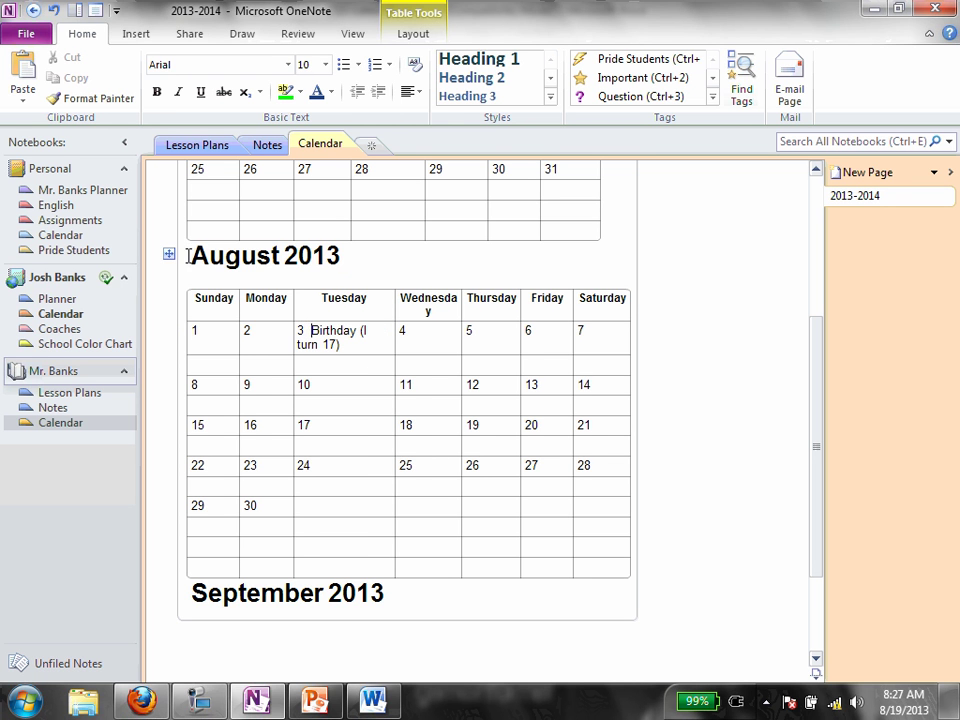
Try a green highlight on everything from the August 2013 heading through the September 2013 heading, and undo the highlighting
left_click_drag(188, 256, 622, 580)
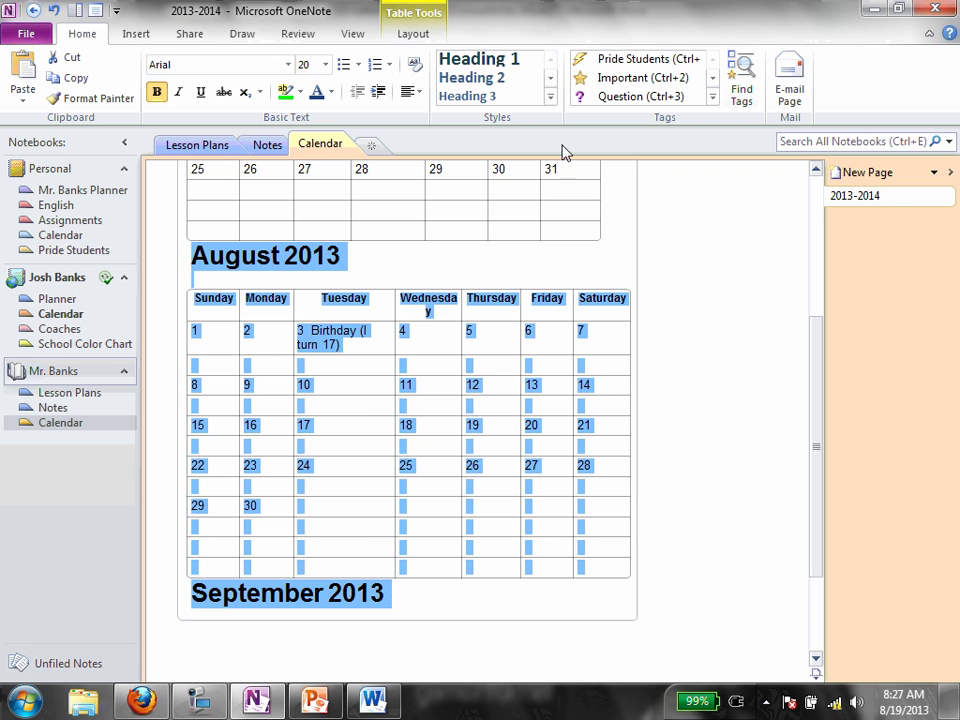
left_click(285, 92)
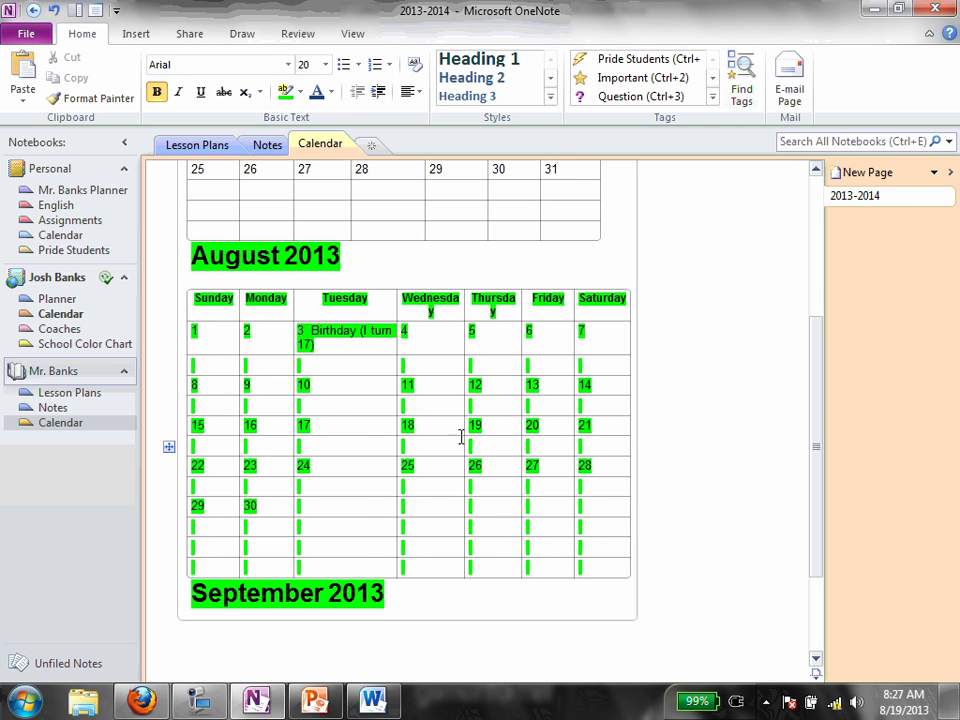
left_click(709, 431)
left_click(341, 411)
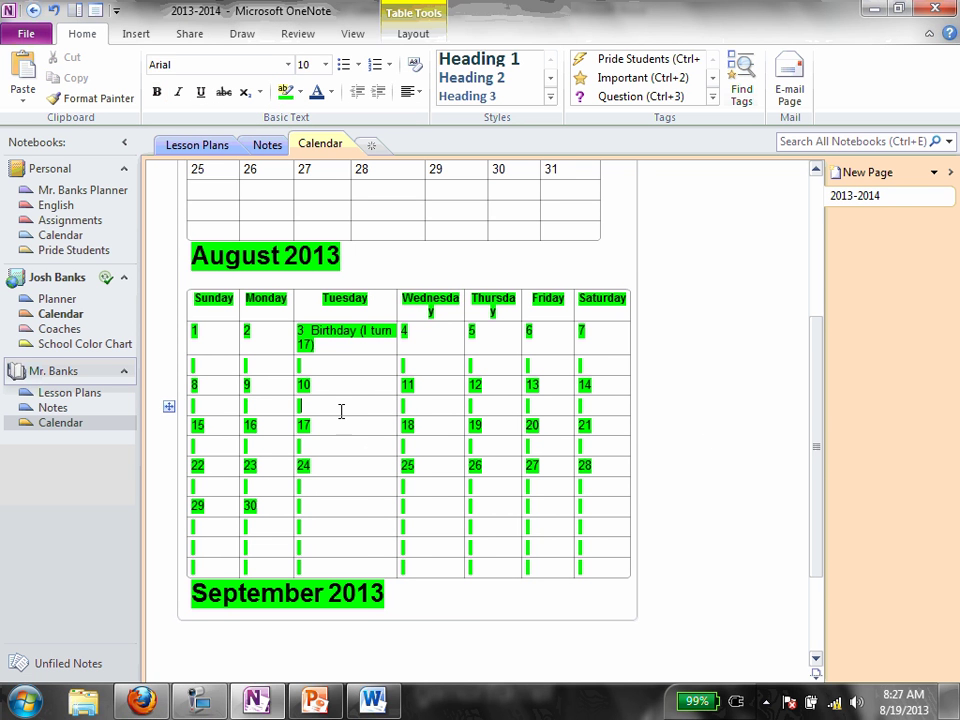
left_click(499, 272)
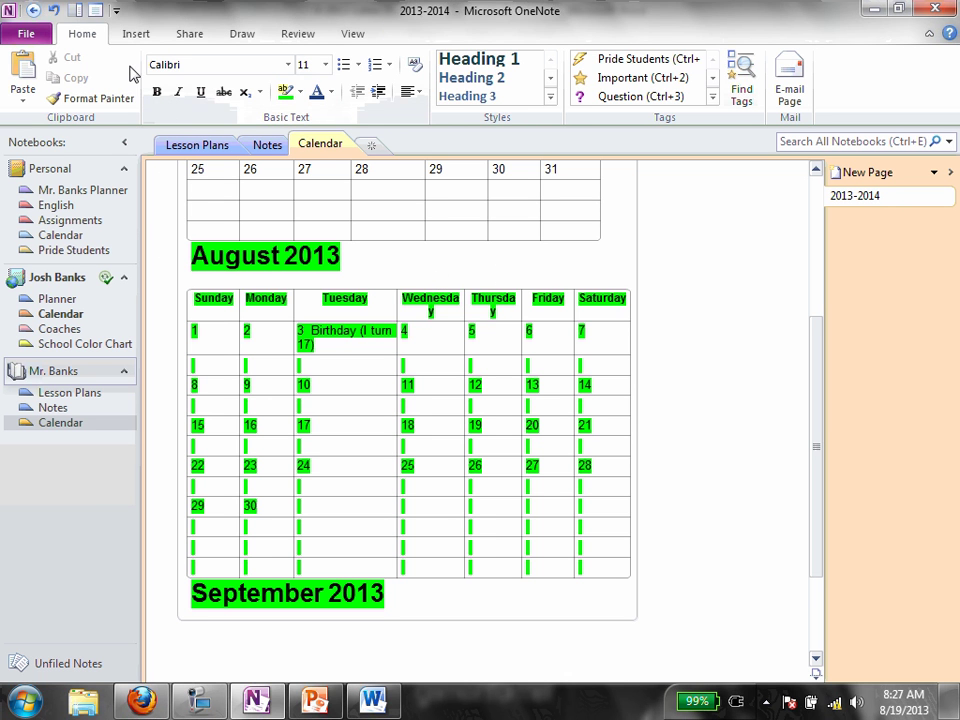
left_click(55, 12)
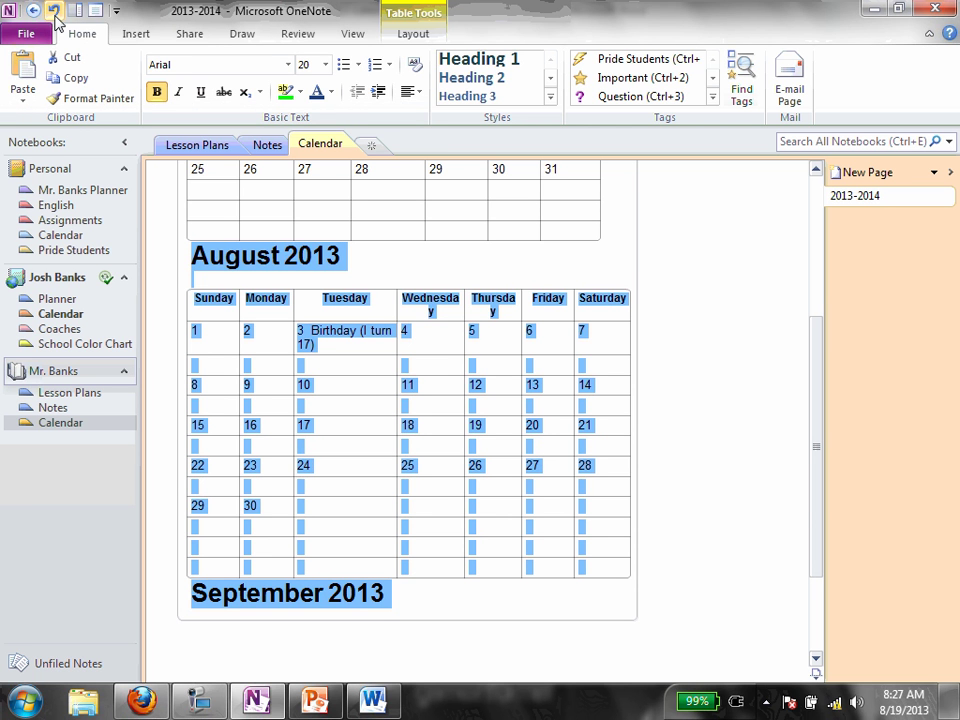
Color the selected September calendar text and both month headings with a dark red theme shade, after trying green
left_click(331, 92)
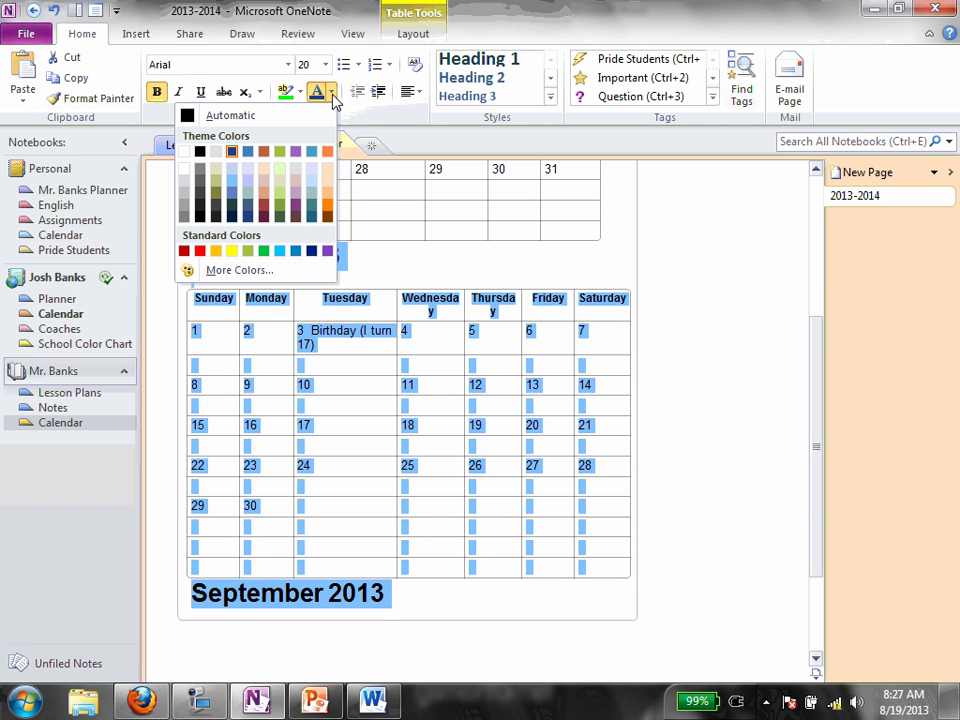
left_click(264, 252)
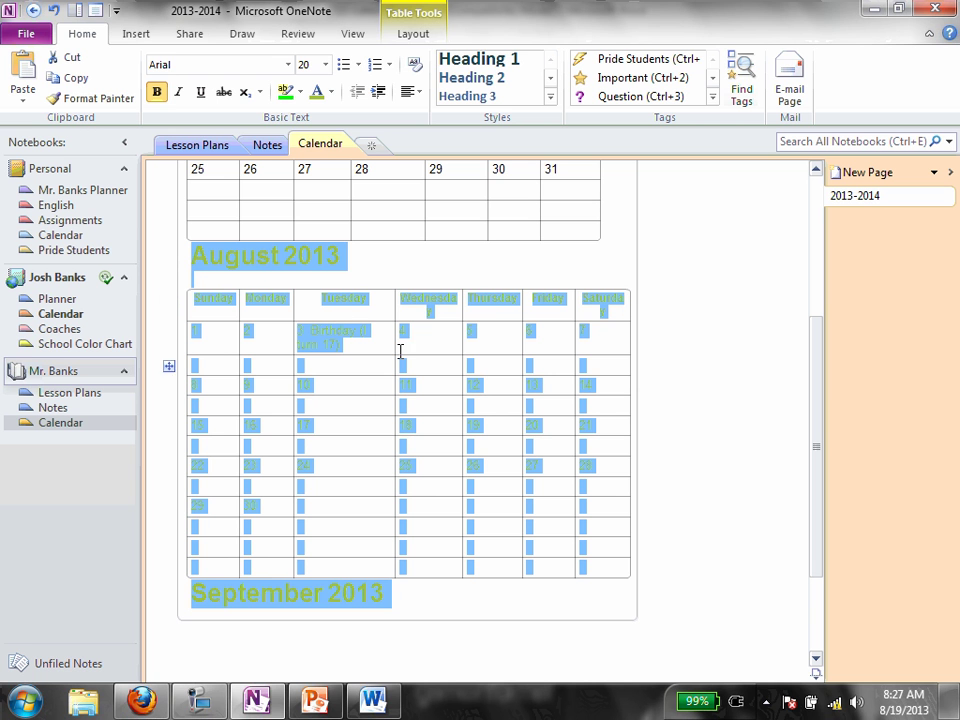
left_click(331, 92)
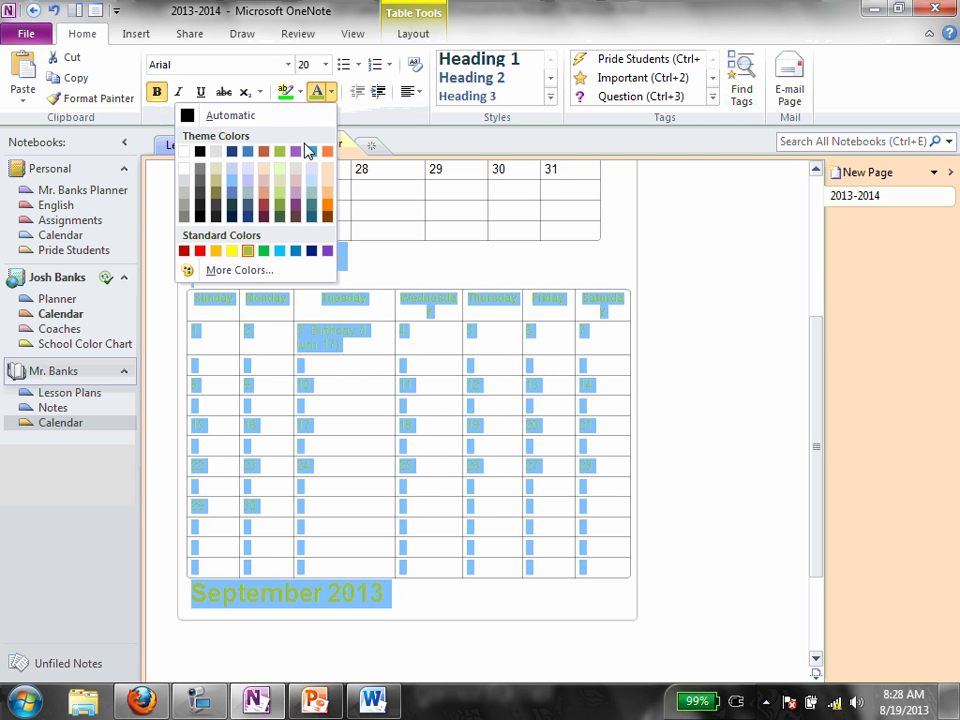
left_click(266, 200)
left_click(322, 367)
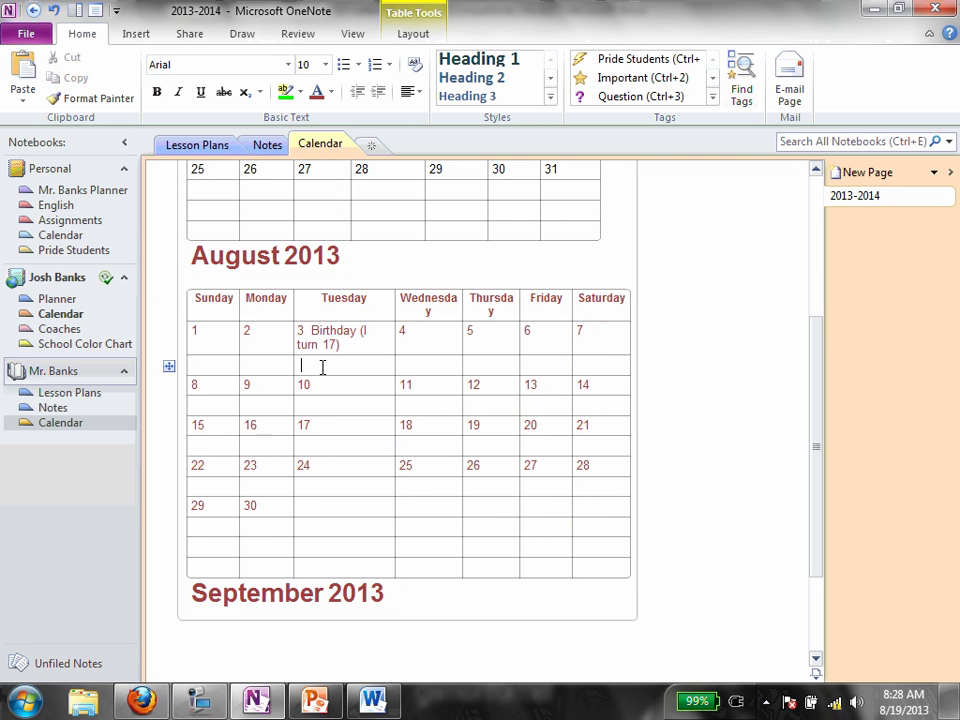
Change the font color of the August calendar table's text to a dark teal theme shade
scroll(396, 480, "up", 5)
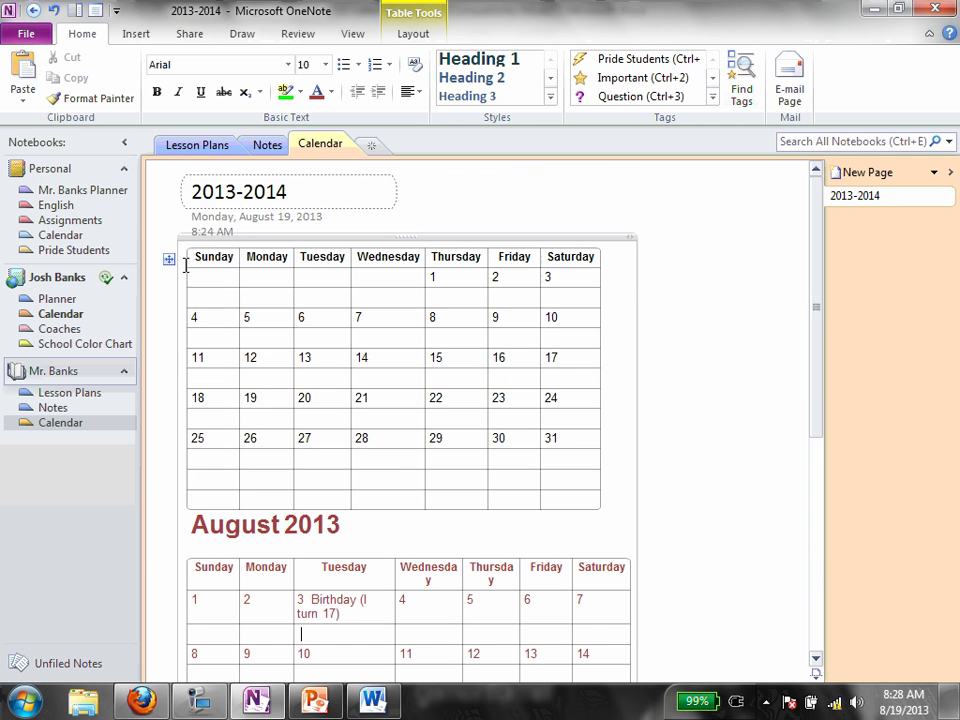
left_click_drag(199, 257, 444, 501)
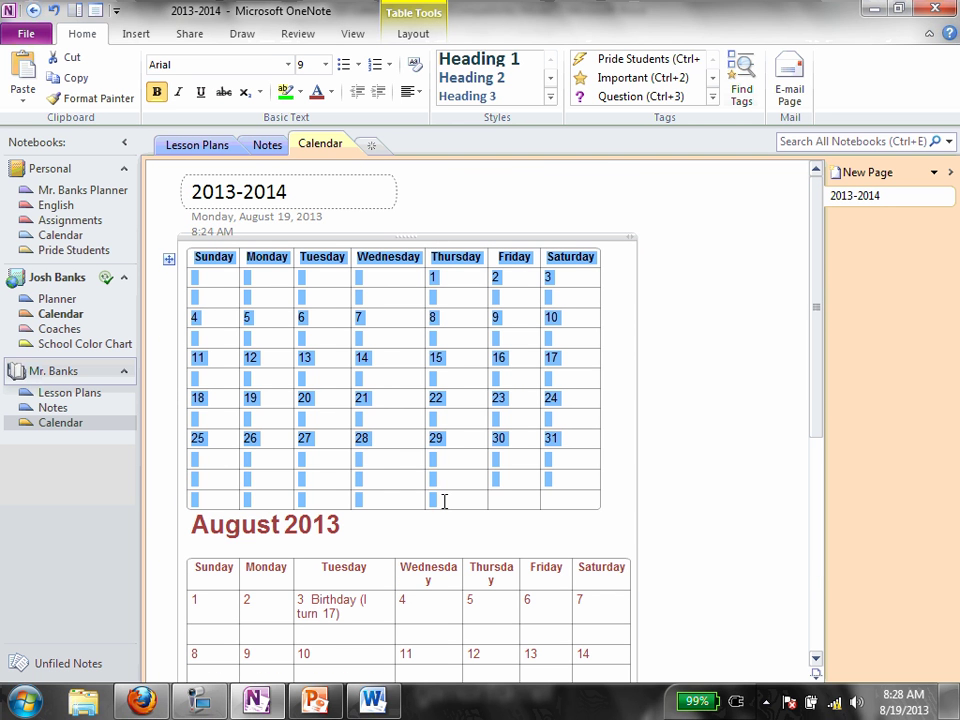
left_click(331, 91)
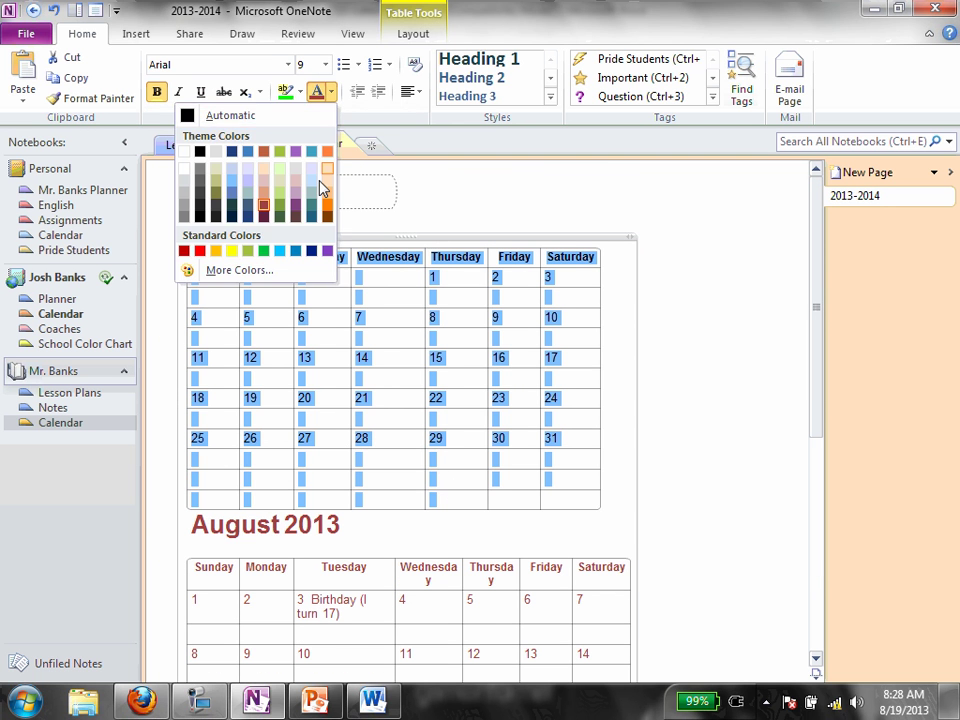
left_click(313, 220)
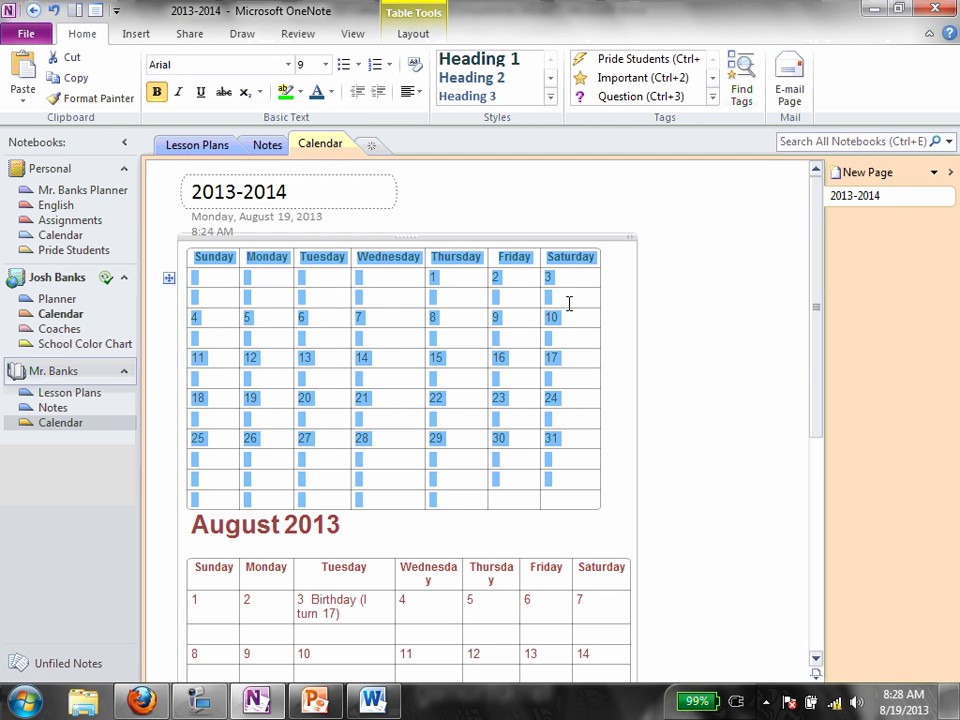
left_click(518, 360)
scroll(304, 368, "down", 1)
scroll(300, 360, "up", 1)
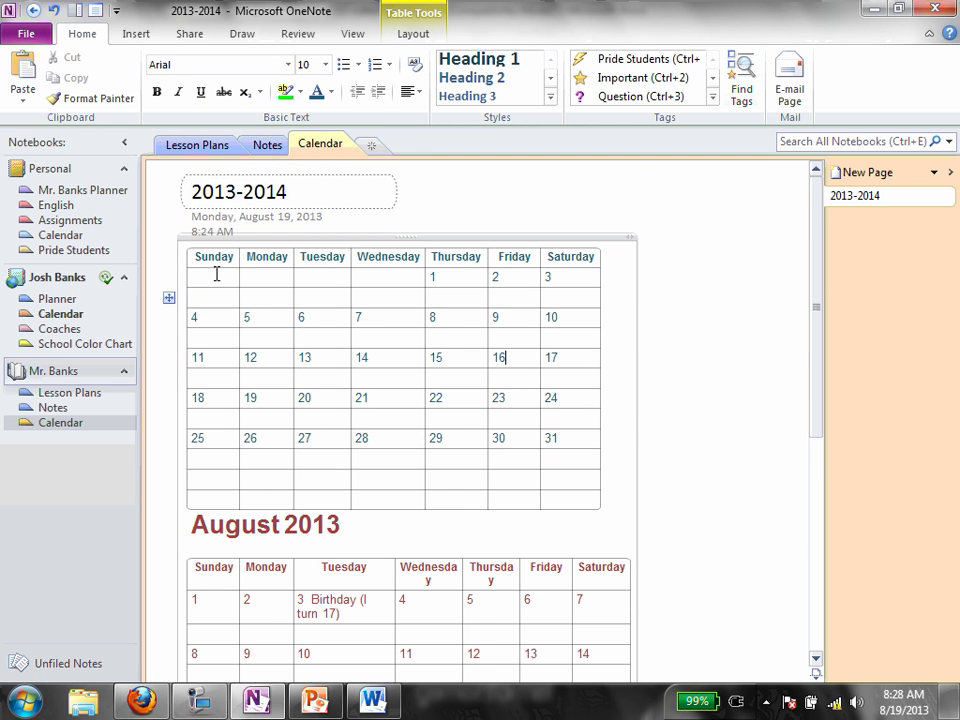
Make the August calendar's weekday names and dates bold, italic and underlined
left_click_drag(198, 258, 489, 420)
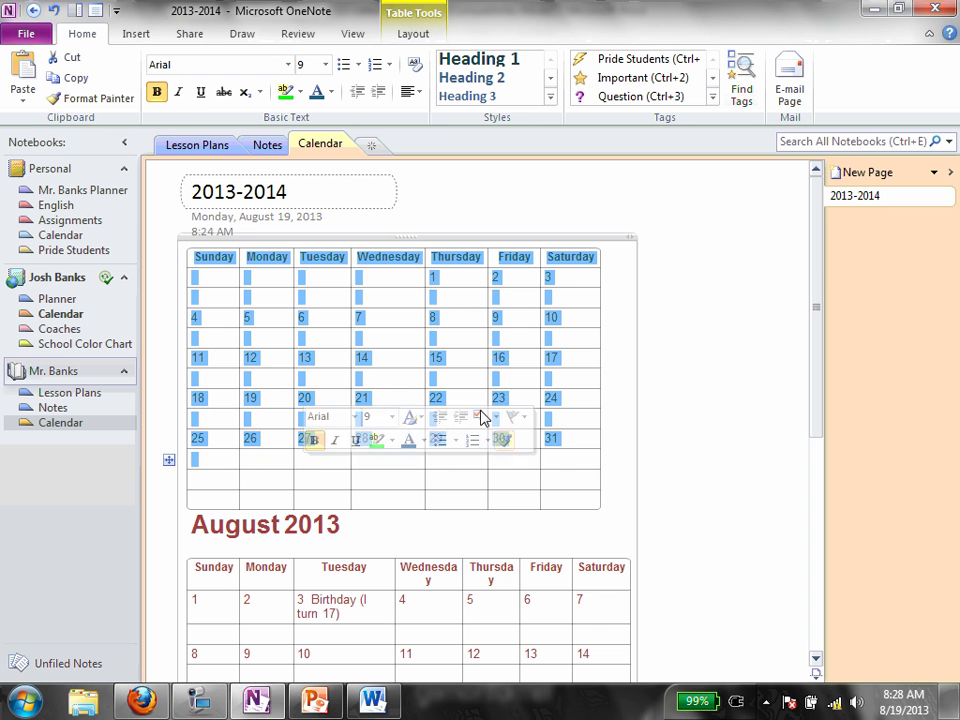
left_click(157, 92)
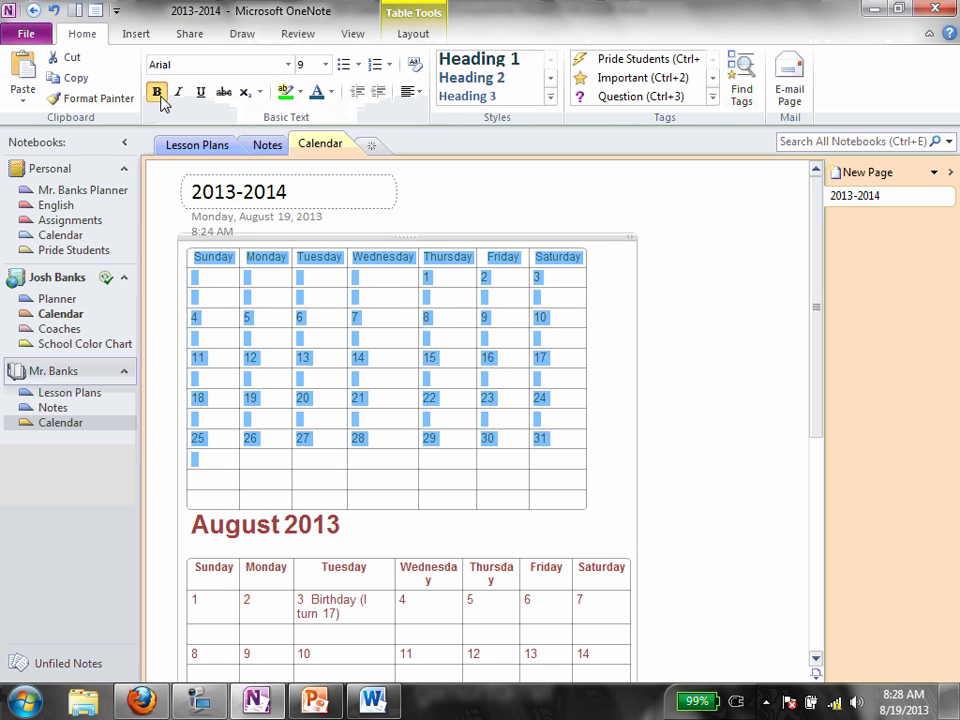
left_click(199, 93)
left_click(178, 92)
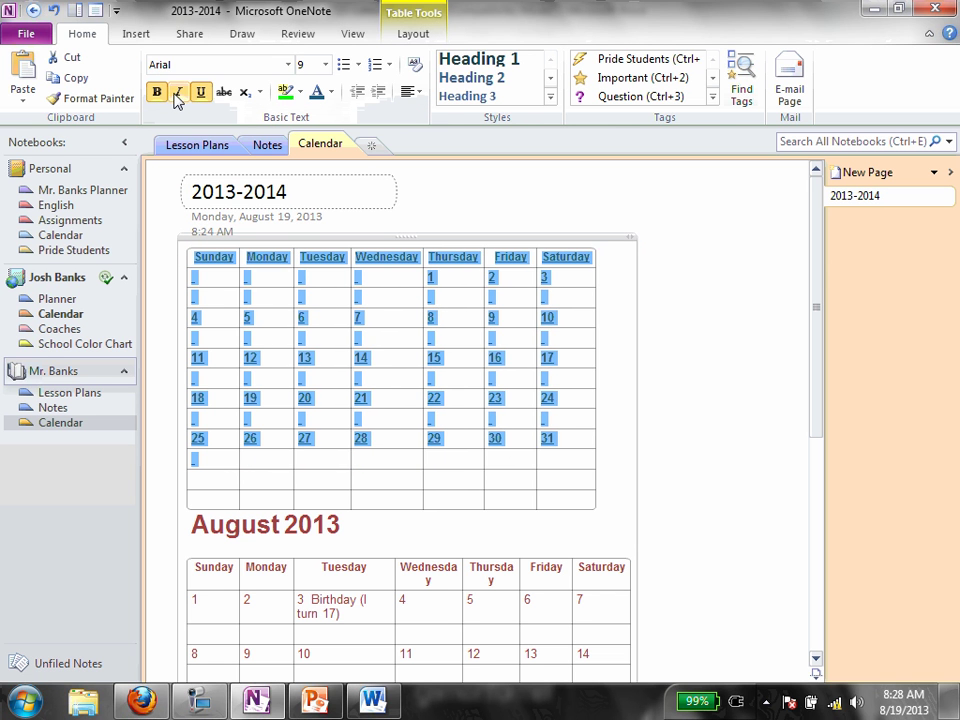
left_click(252, 296)
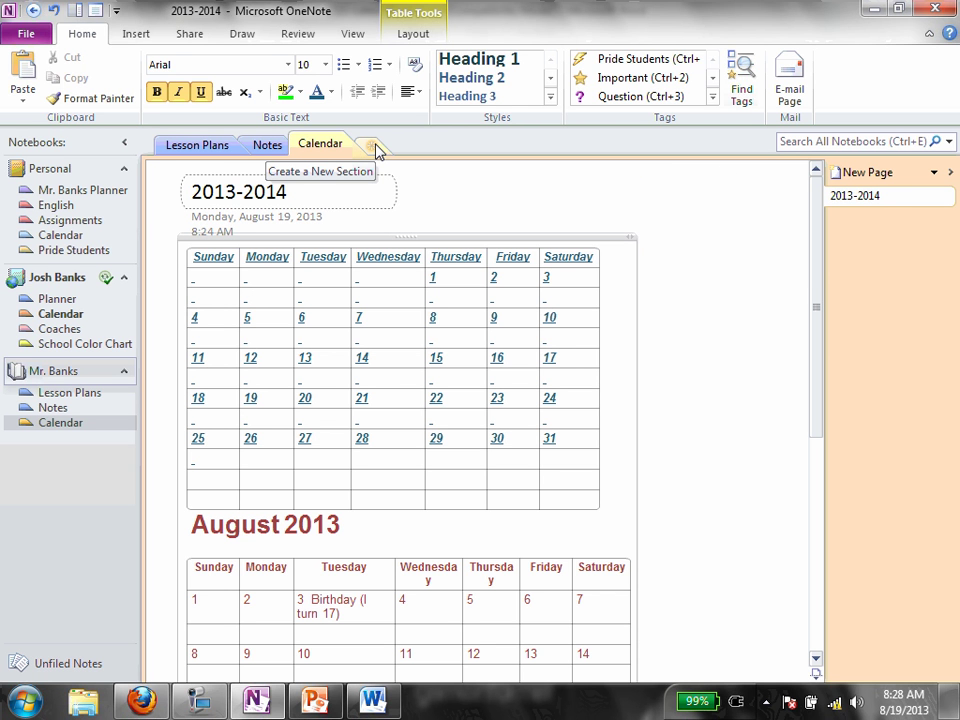
Add a new page titled "Checklist" to the Notes section
left_click(266, 146)
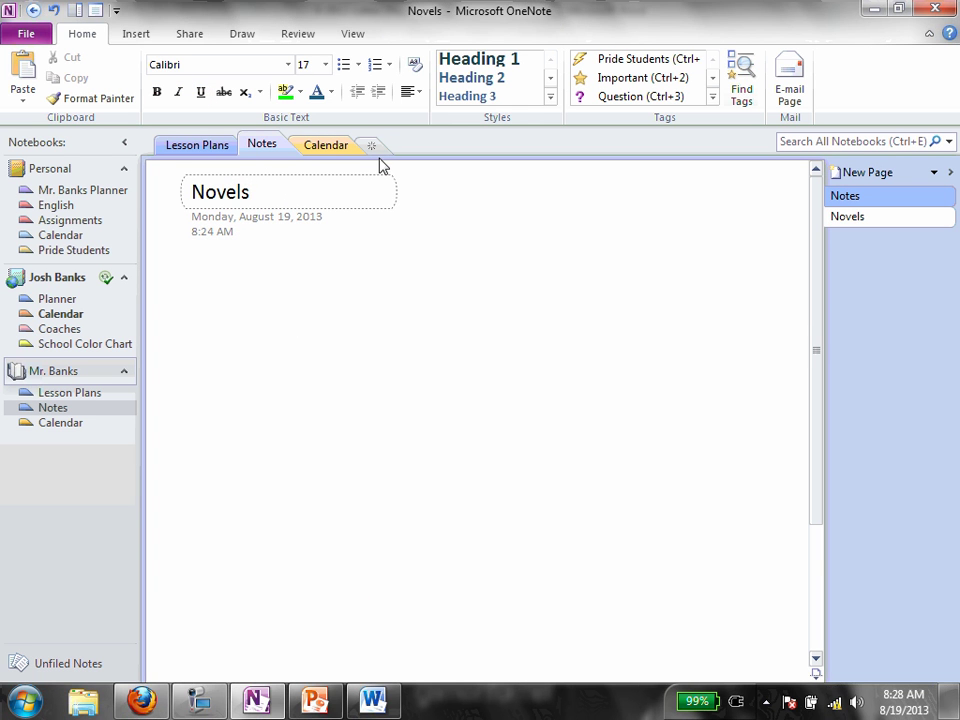
left_click(857, 173)
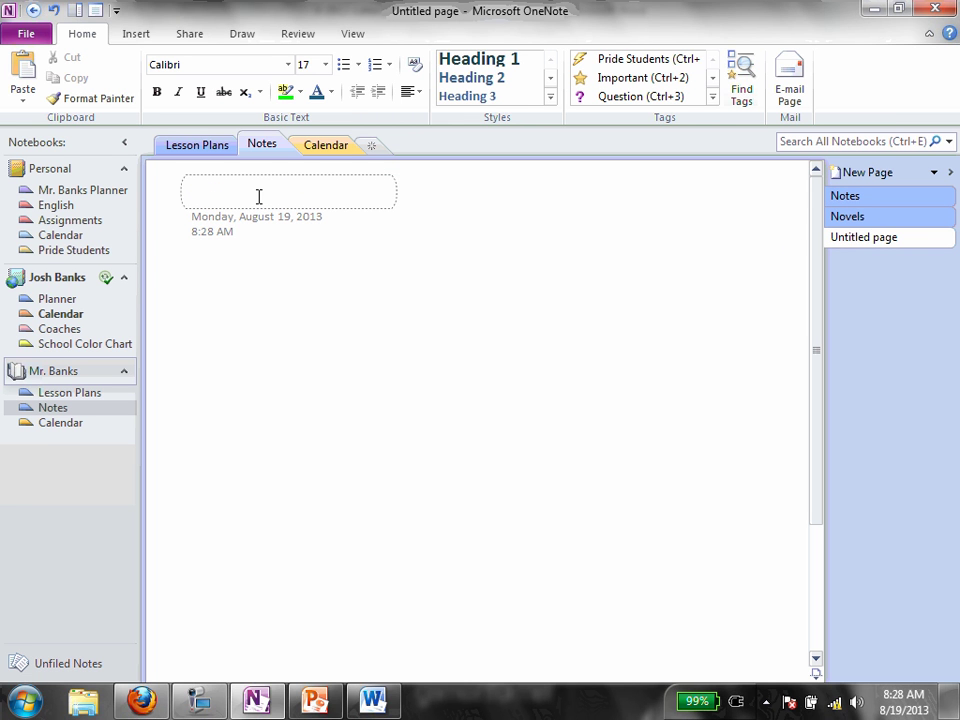
type("Checklist")
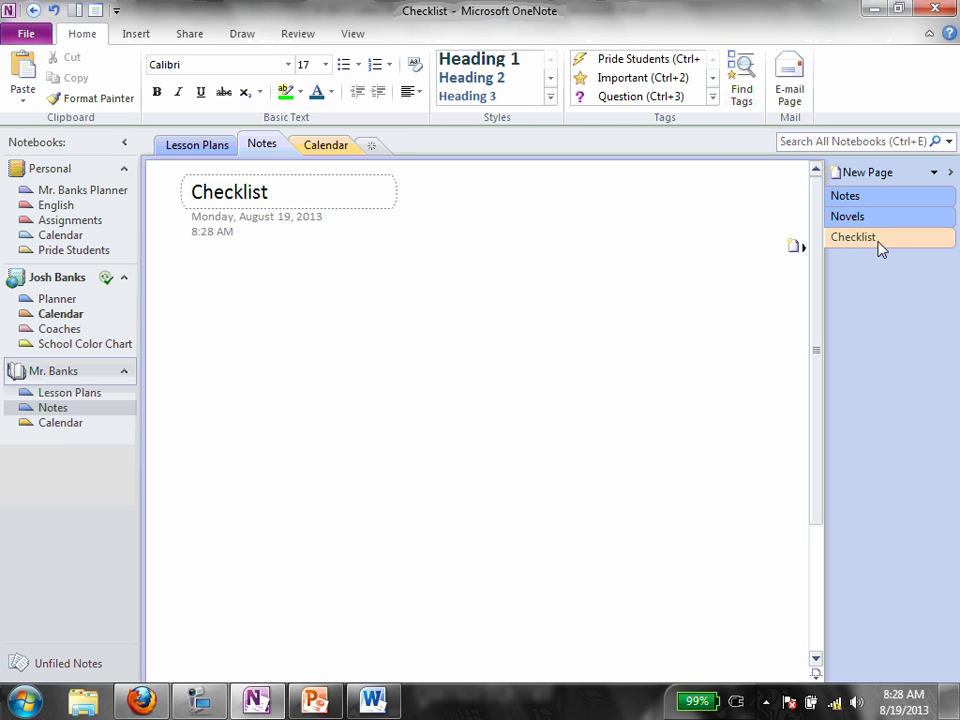
Add a checklist item "Homework" with the To Do priority 1 tag below the title, and try ticking and clearing its box
left_click(191, 286)
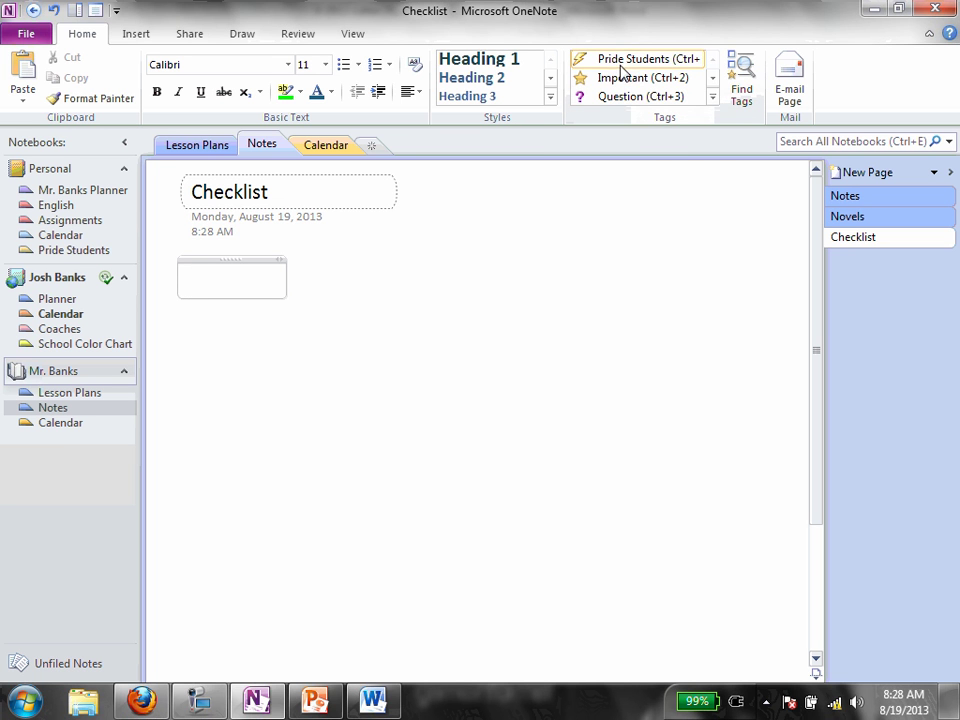
left_click(713, 102)
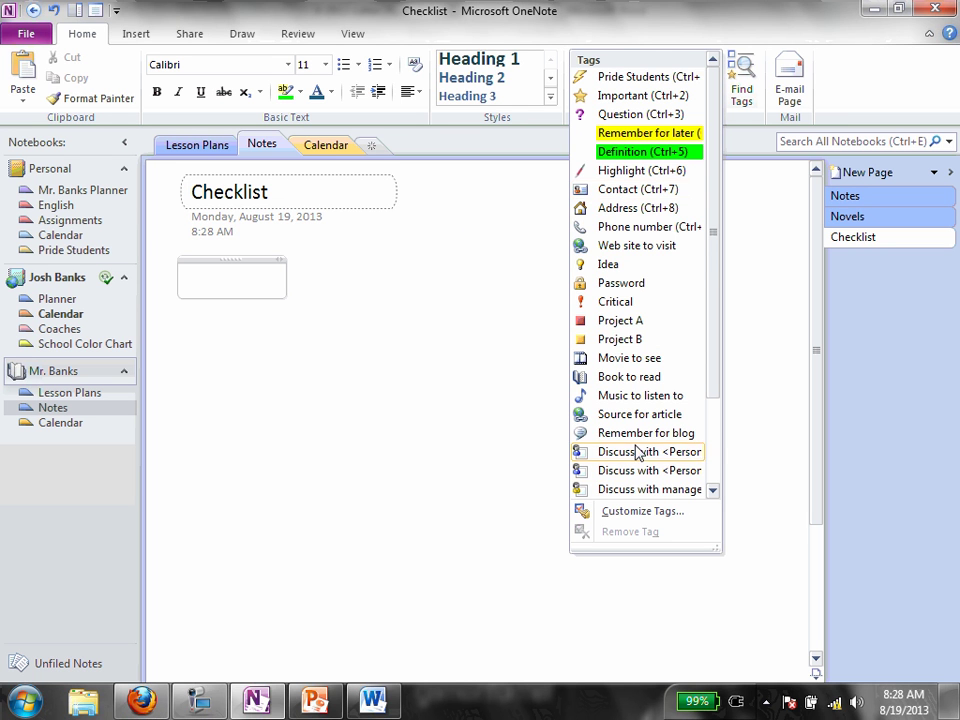
left_click_drag(713, 377, 713, 463)
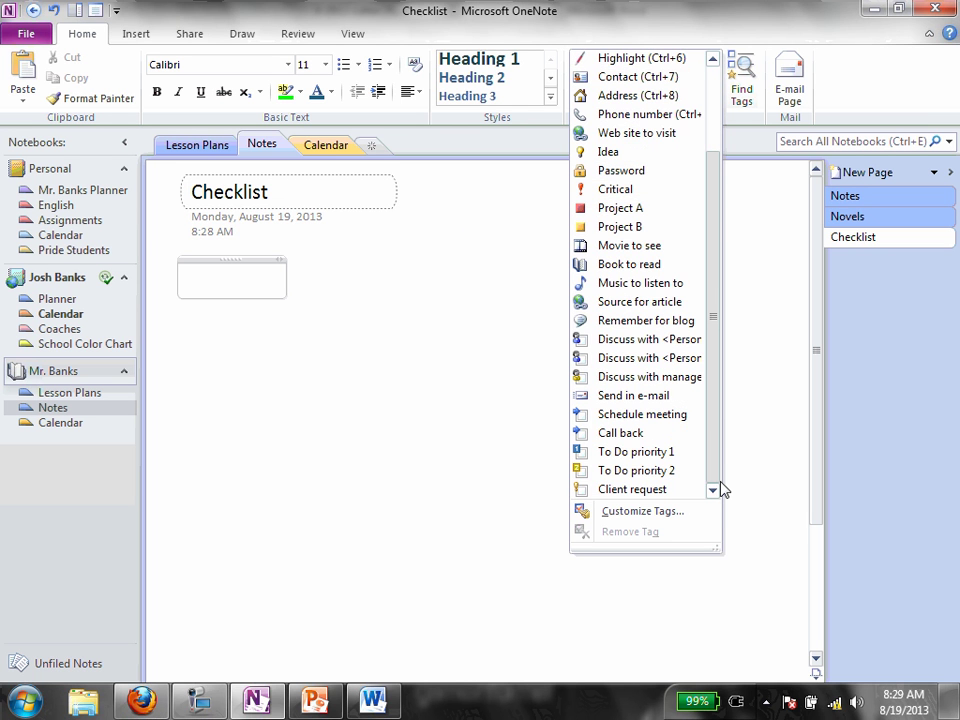
left_click(636, 452)
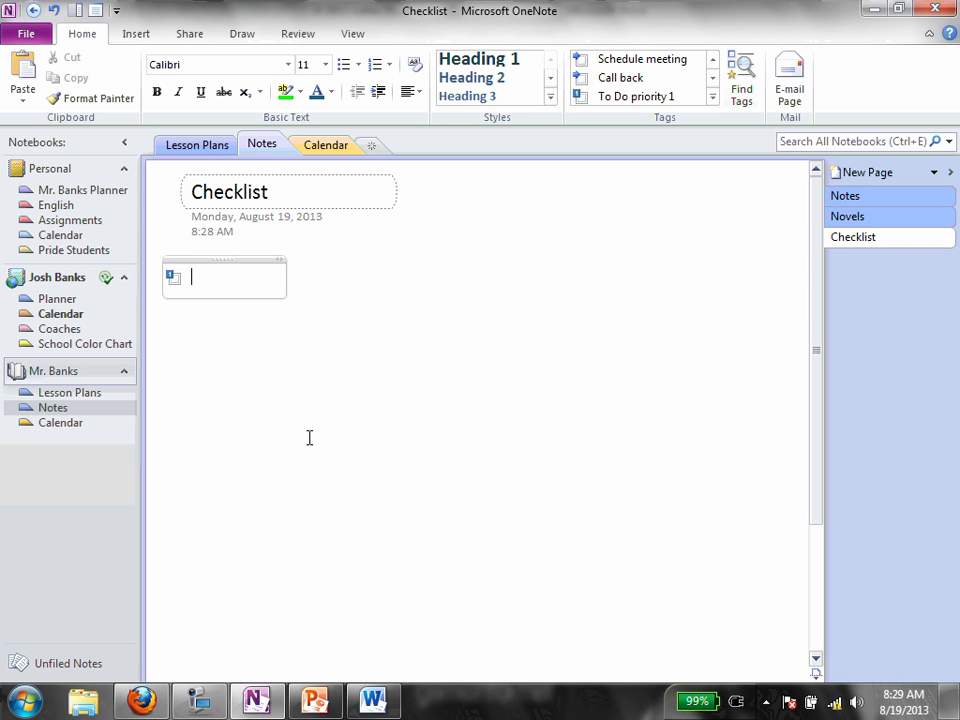
type("Homework")
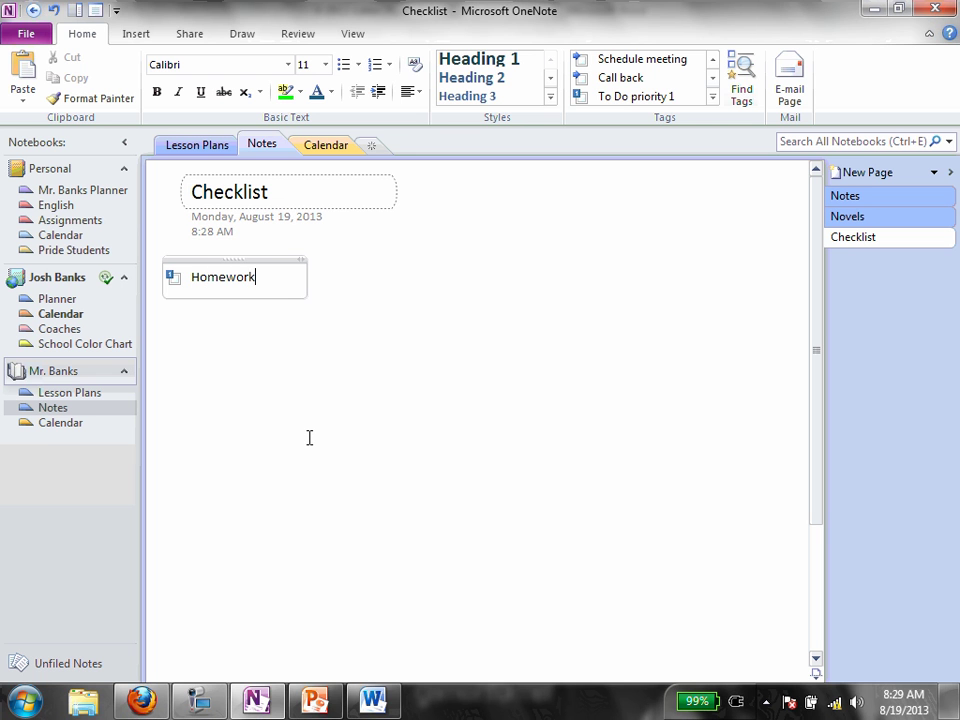
key("Return")
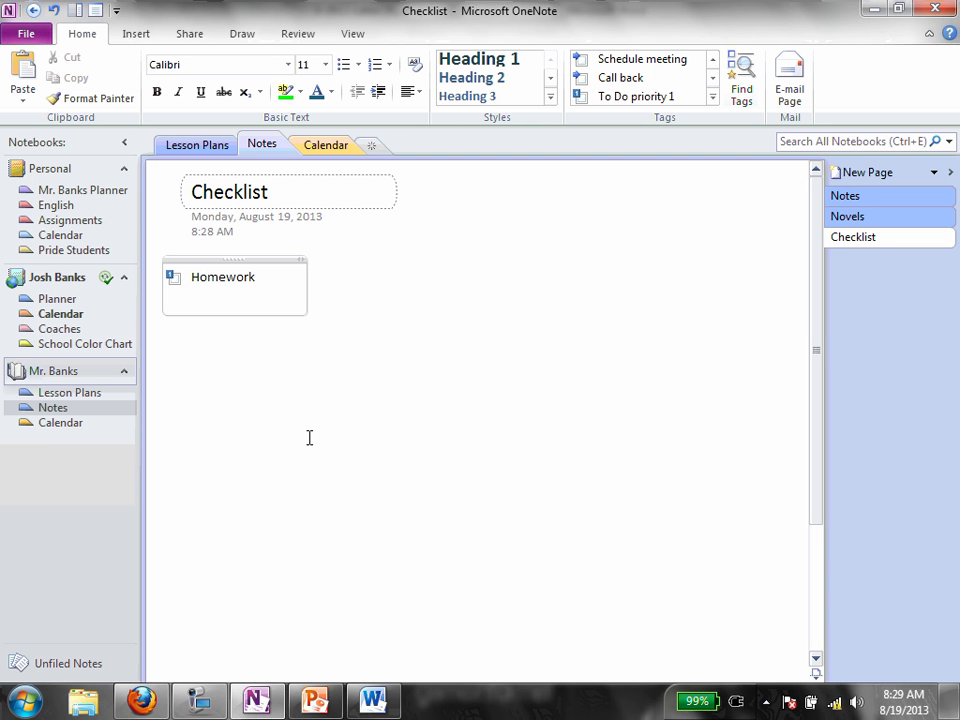
key("Return")
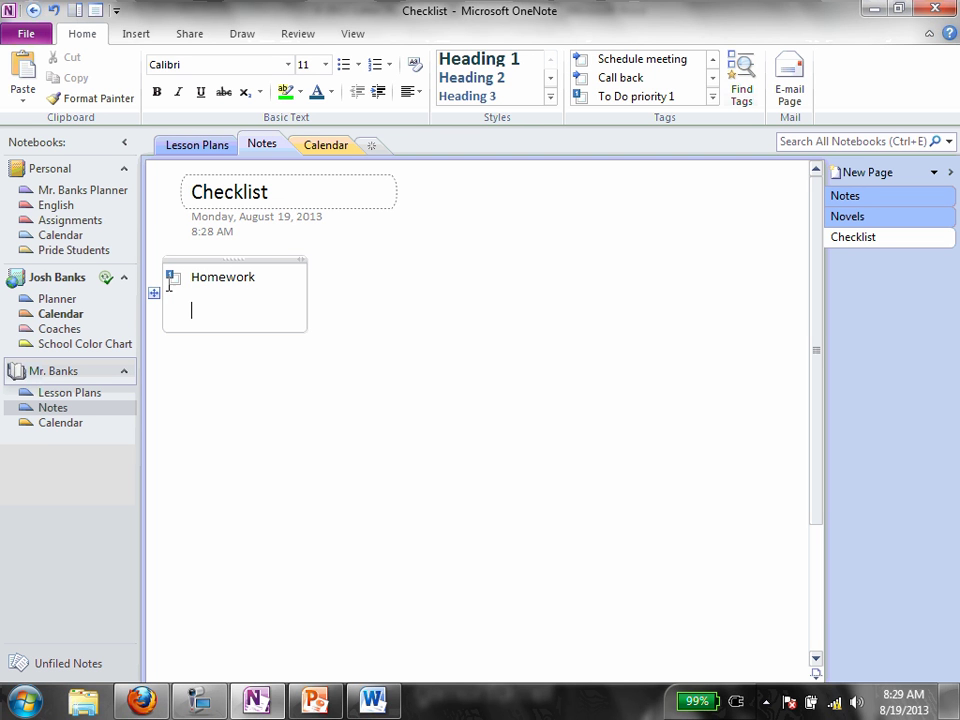
left_click(344, 413)
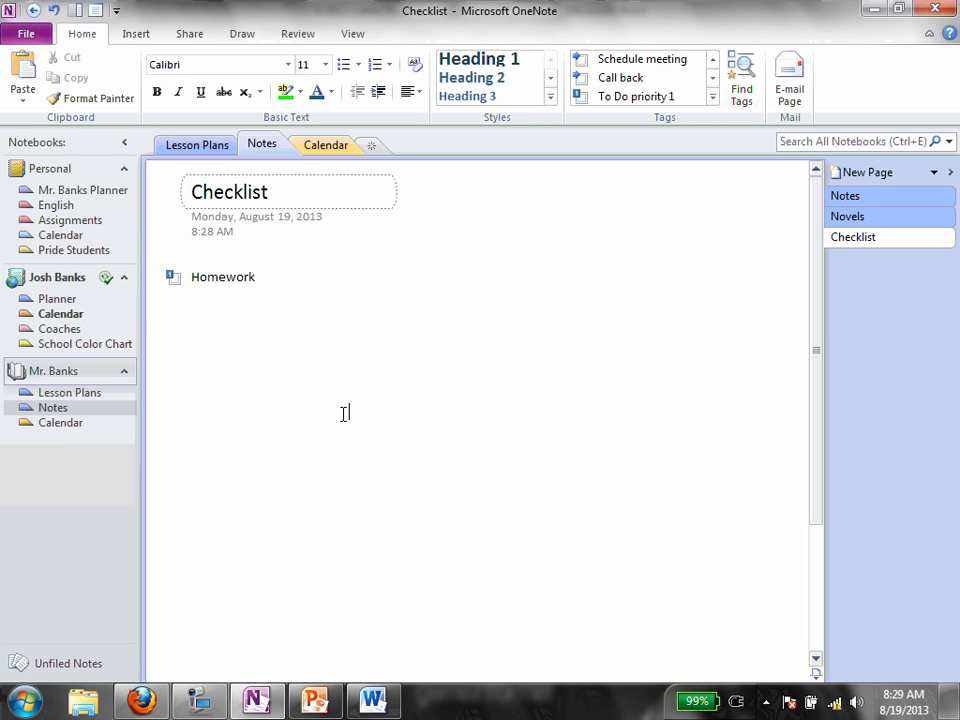
left_click(176, 282)
left_click(177, 283)
Add a second To Do priority 1 item reading "Football Practice" directly below Homework
left_click(193, 297)
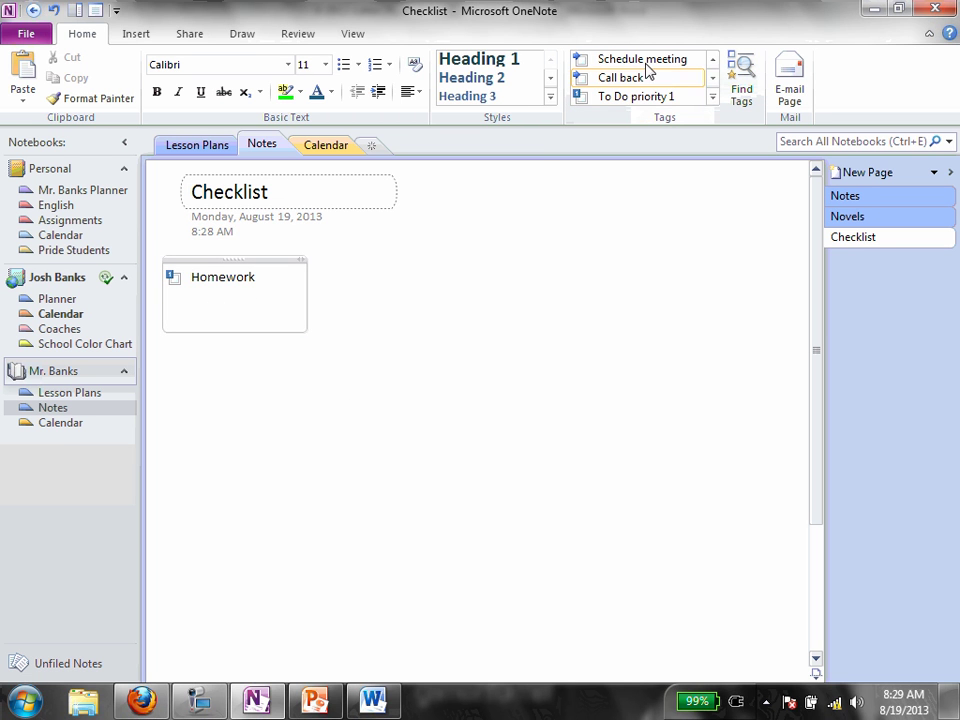
left_click(630, 98)
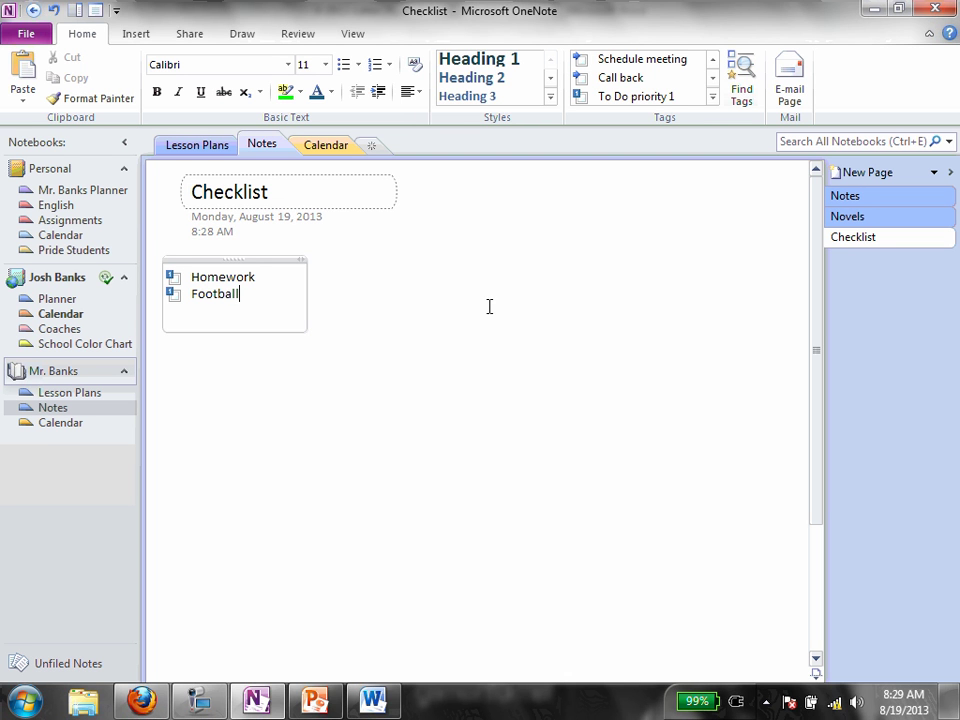
type("Football Practice")
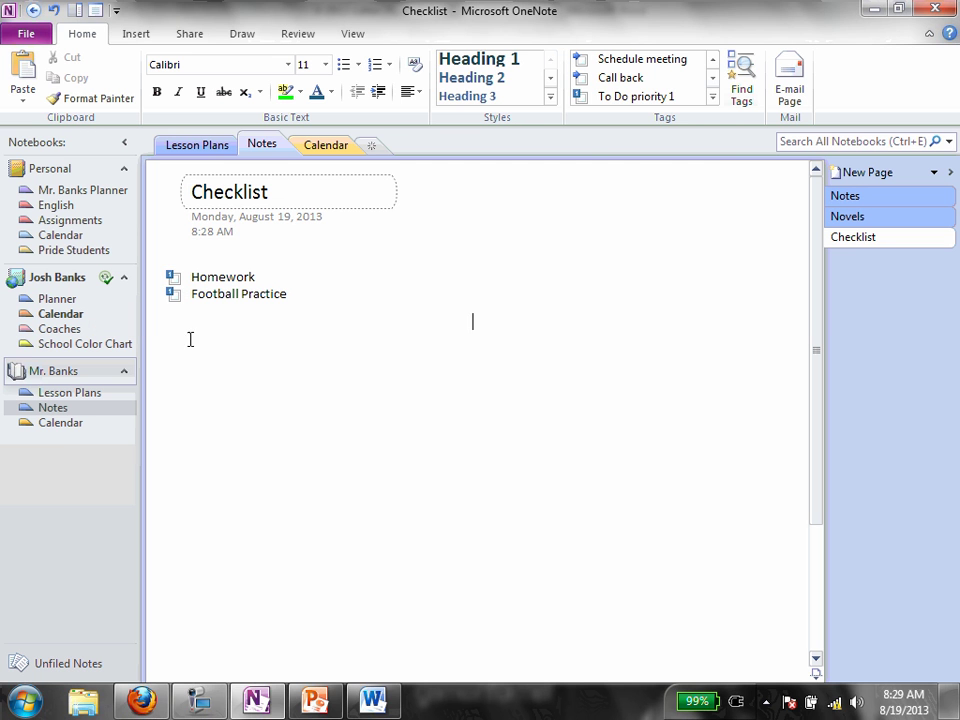
Create a separate note beside the first list with To Do priority 2 items "Clean my room" and "Get gas for car soon"
left_click(712, 96)
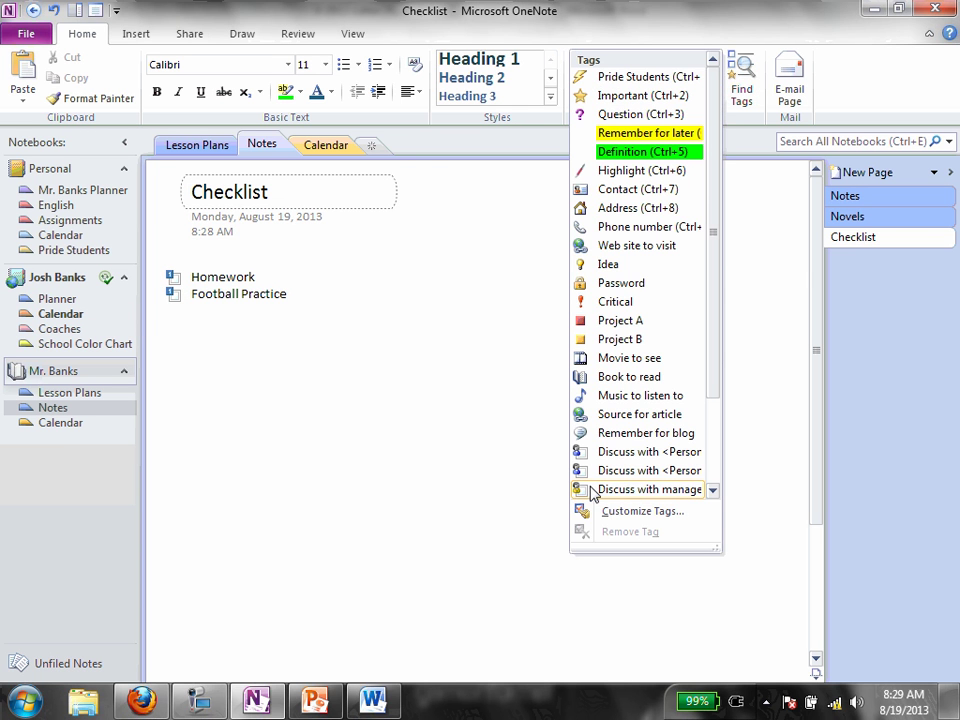
scroll(711, 369, "down", 2)
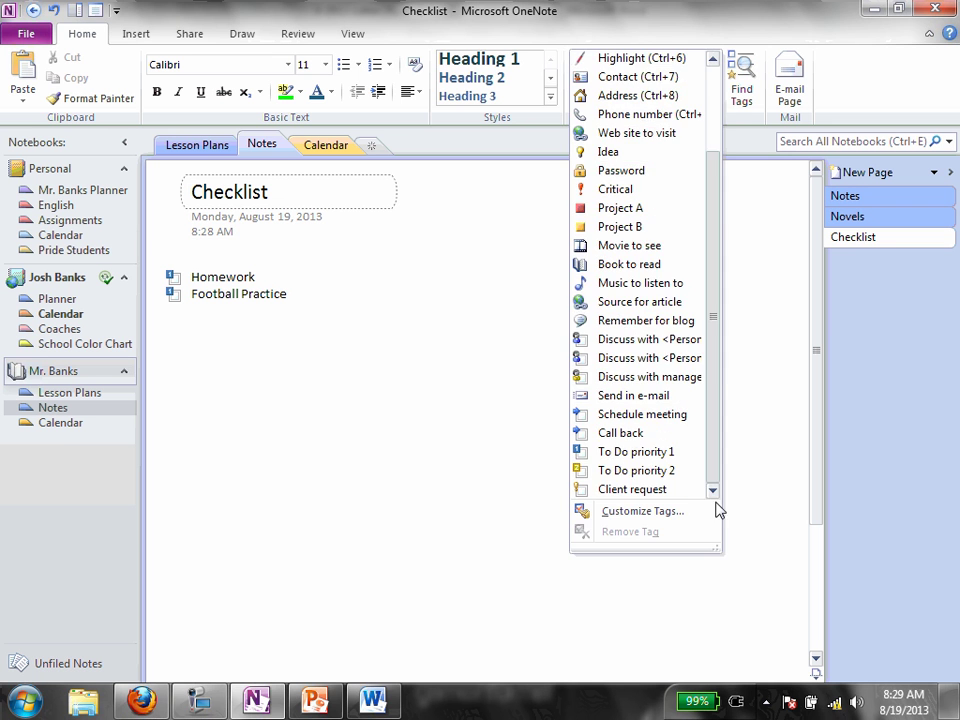
left_click(621, 470)
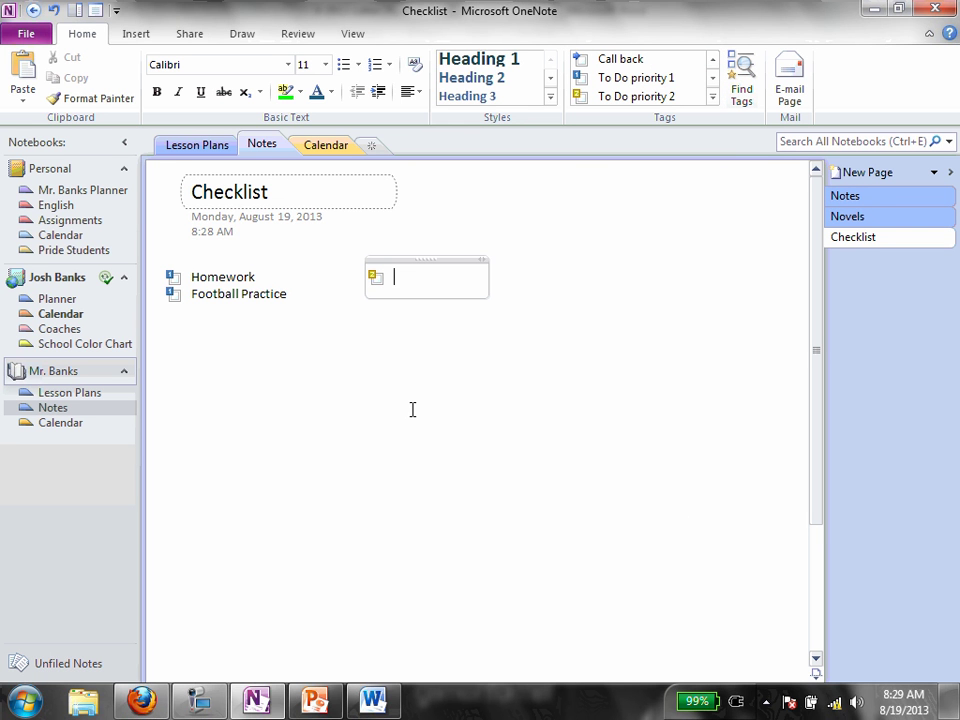
type("Clean my room")
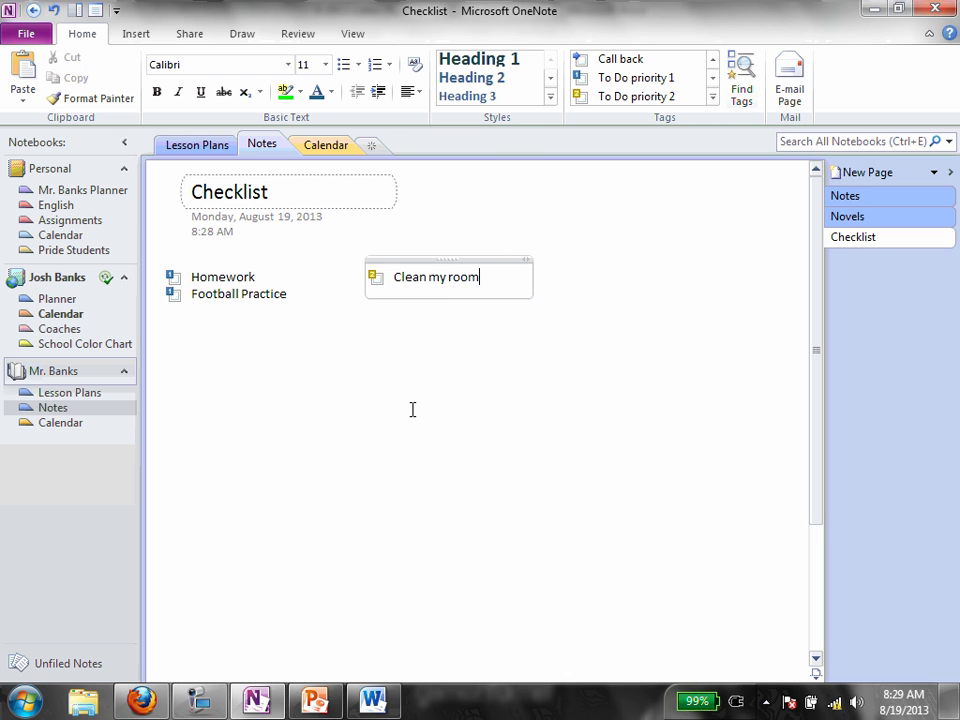
key("Return")
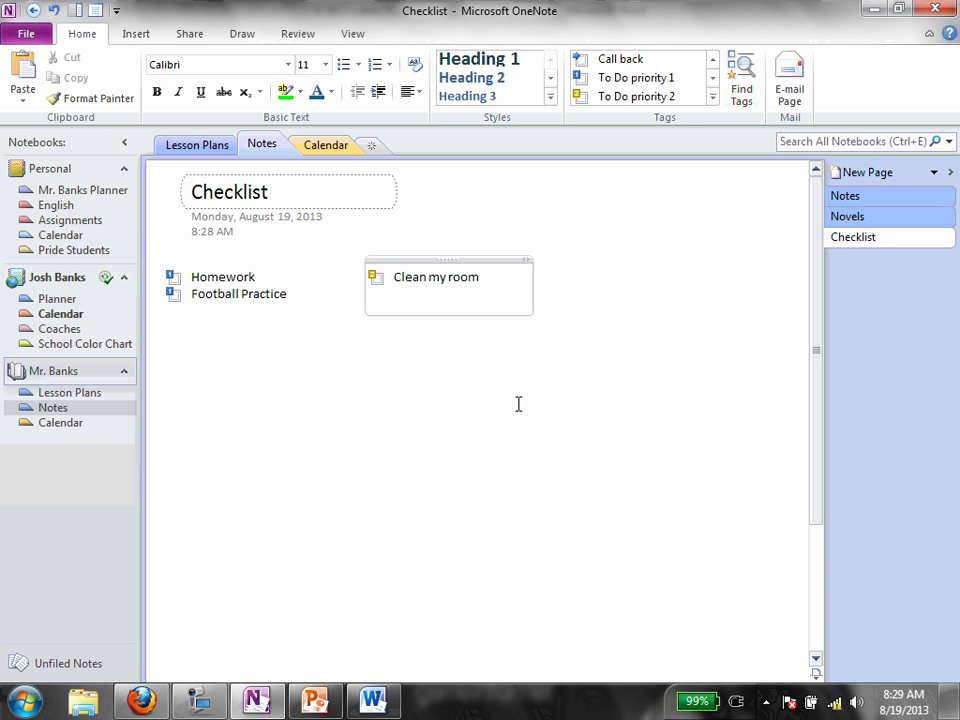
left_click(621, 97)
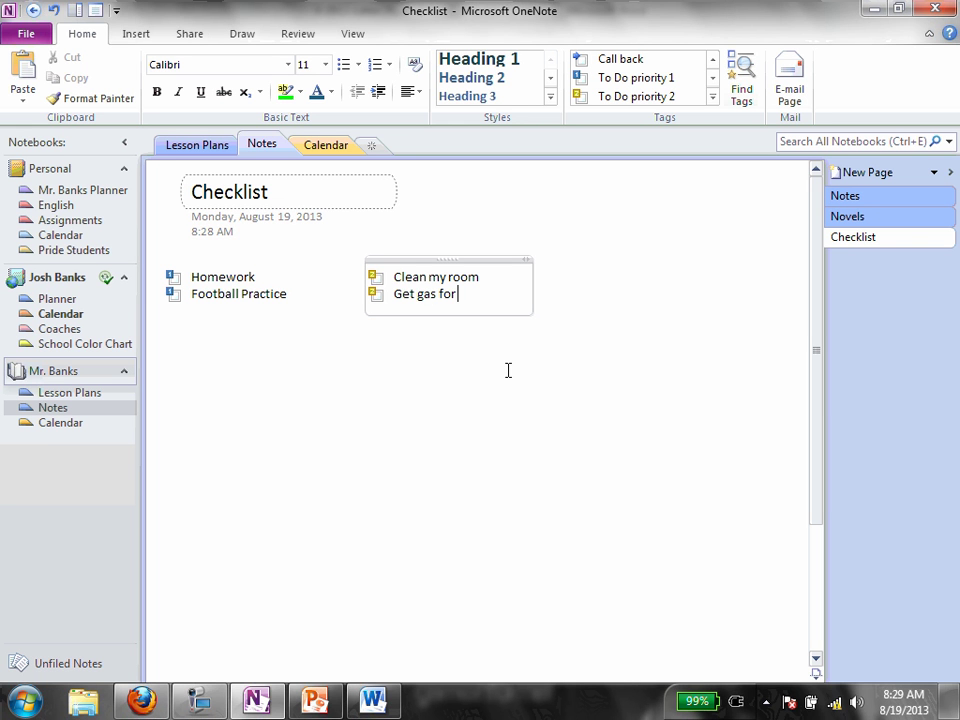
type("Get gas for car soon")
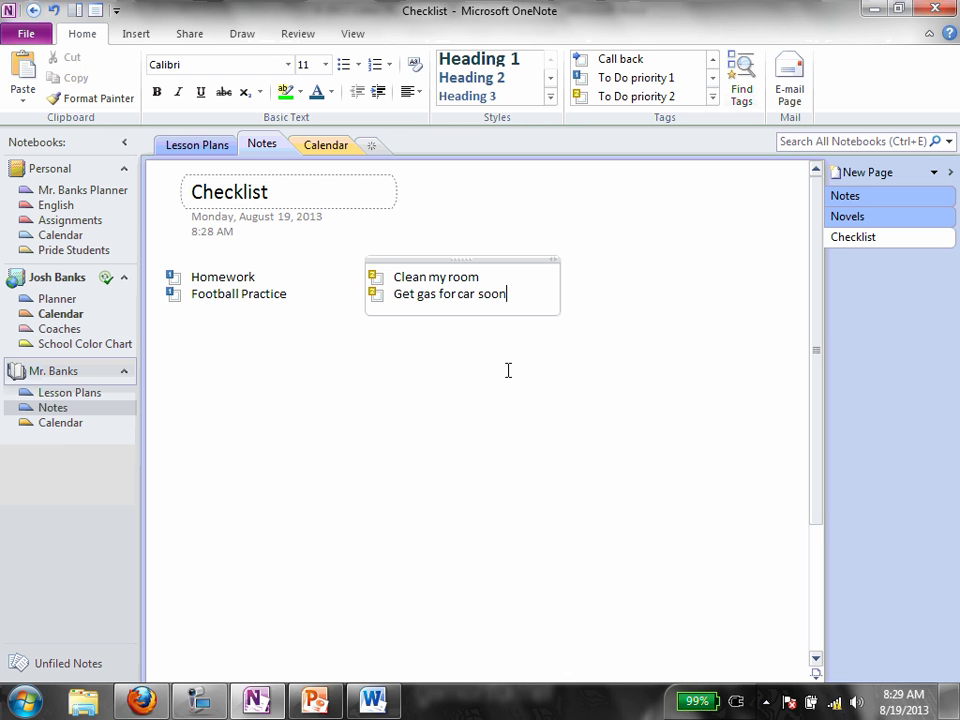
Try ticking and clearing the boxes of the two To Do priority 2 items
left_click(375, 277)
left_click(375, 294)
left_click(375, 294)
left_click(375, 277)
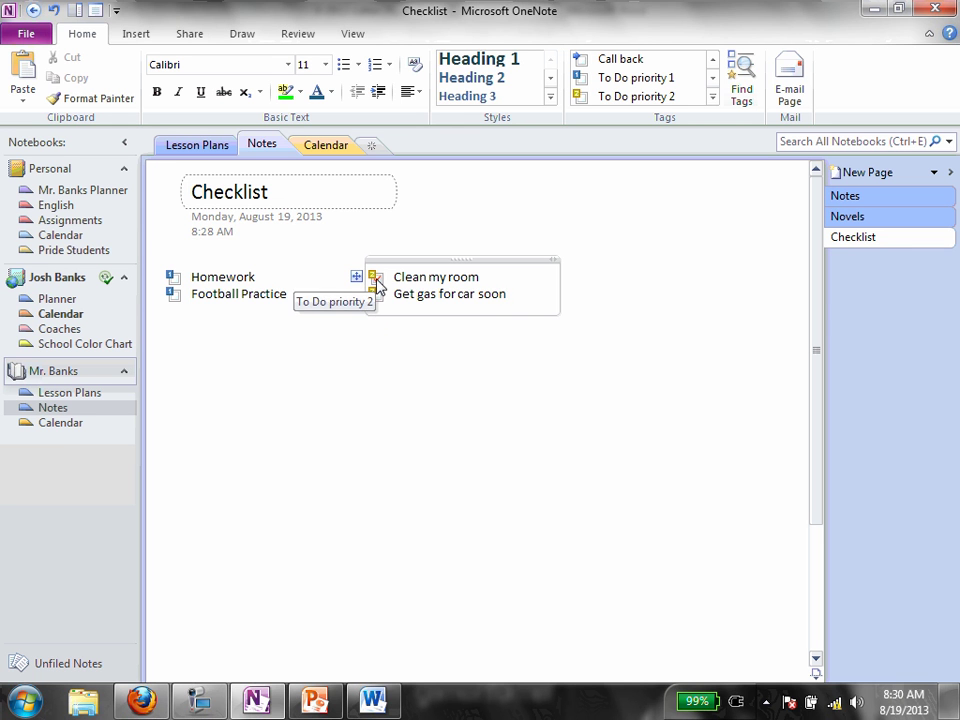
left_click(220, 152)
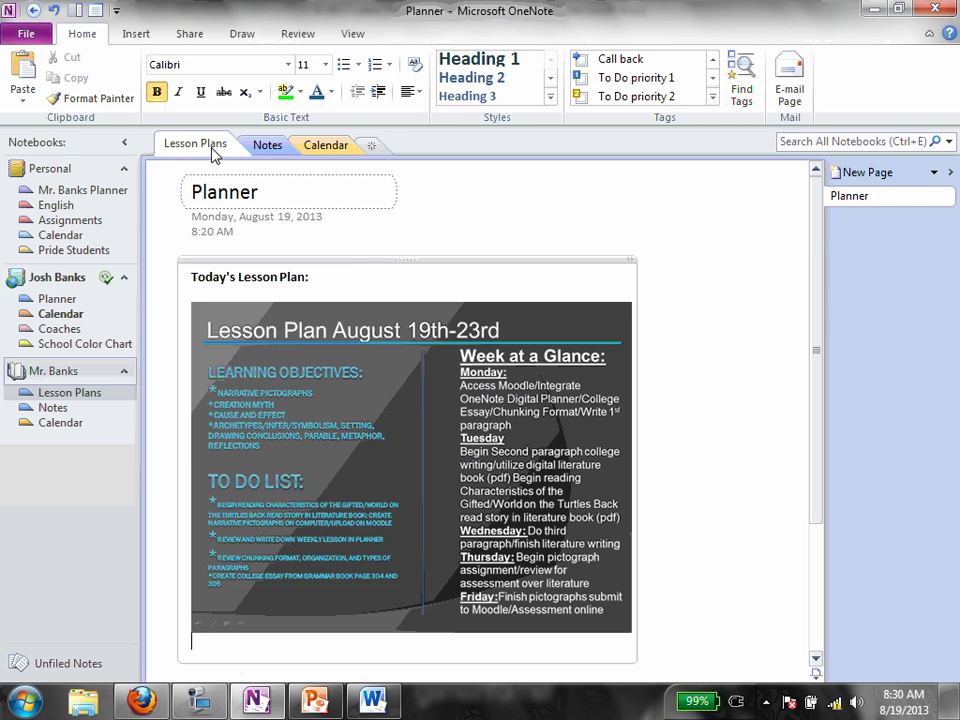
left_click(268, 155)
left_click(328, 148)
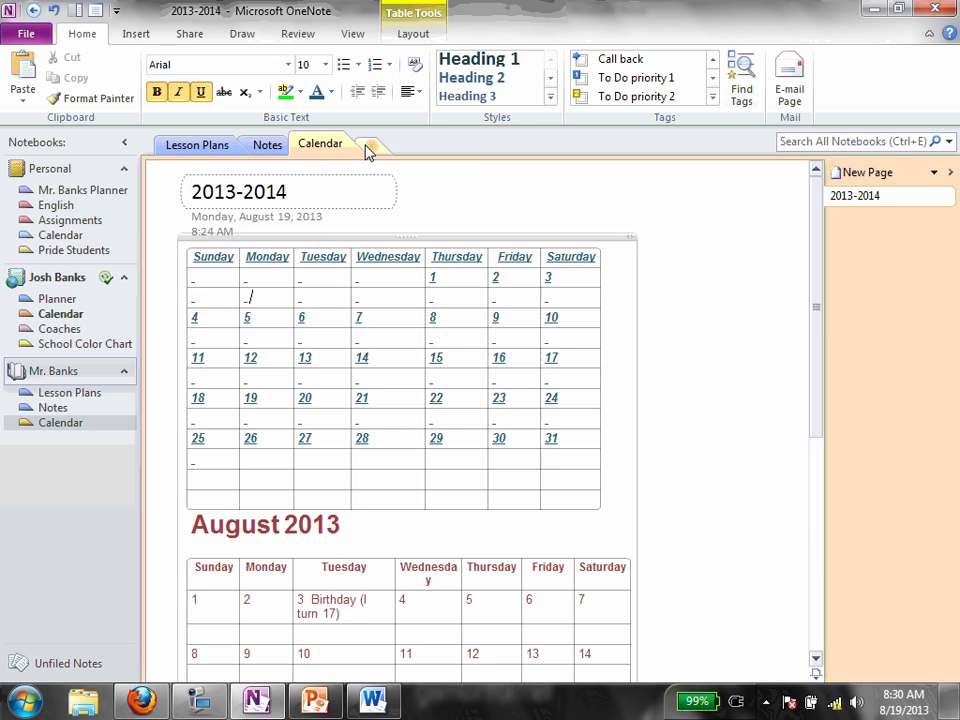
Add three new sections after Calendar in the notebook, named "Math", "English" and "Social Studies"
left_click(370, 147)
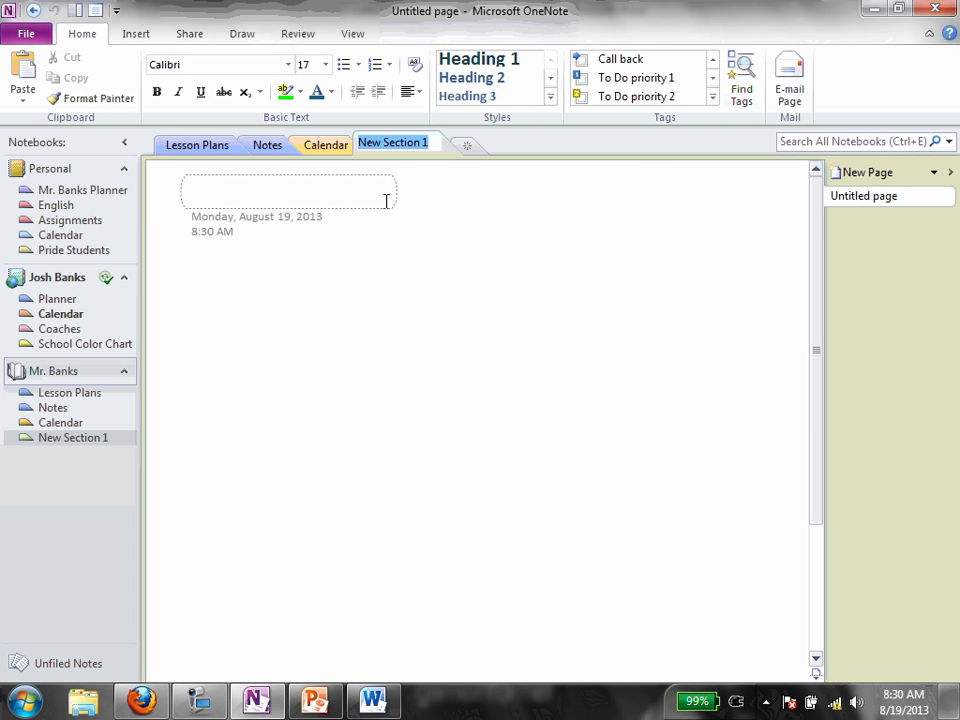
type("Math")
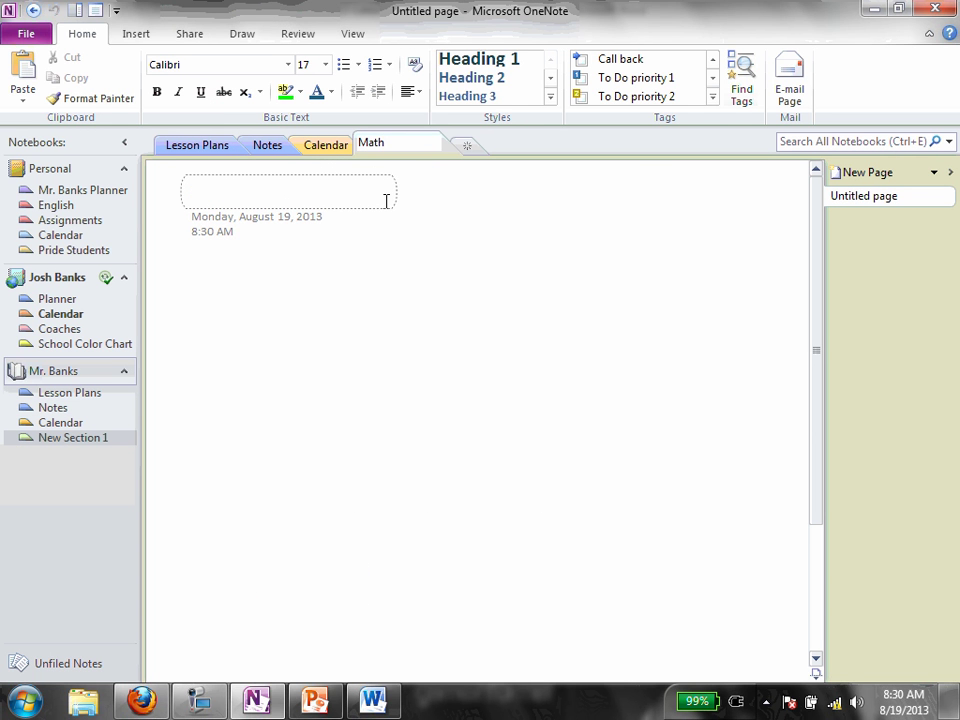
left_click(467, 146)
type("English")
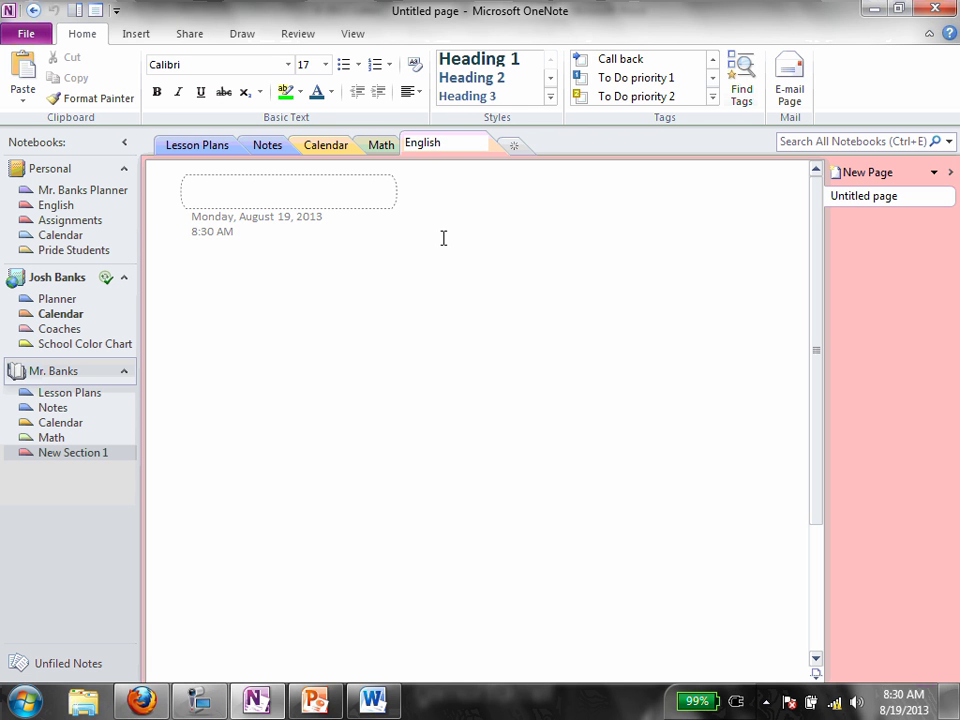
left_click(514, 147)
type("Social Studies")
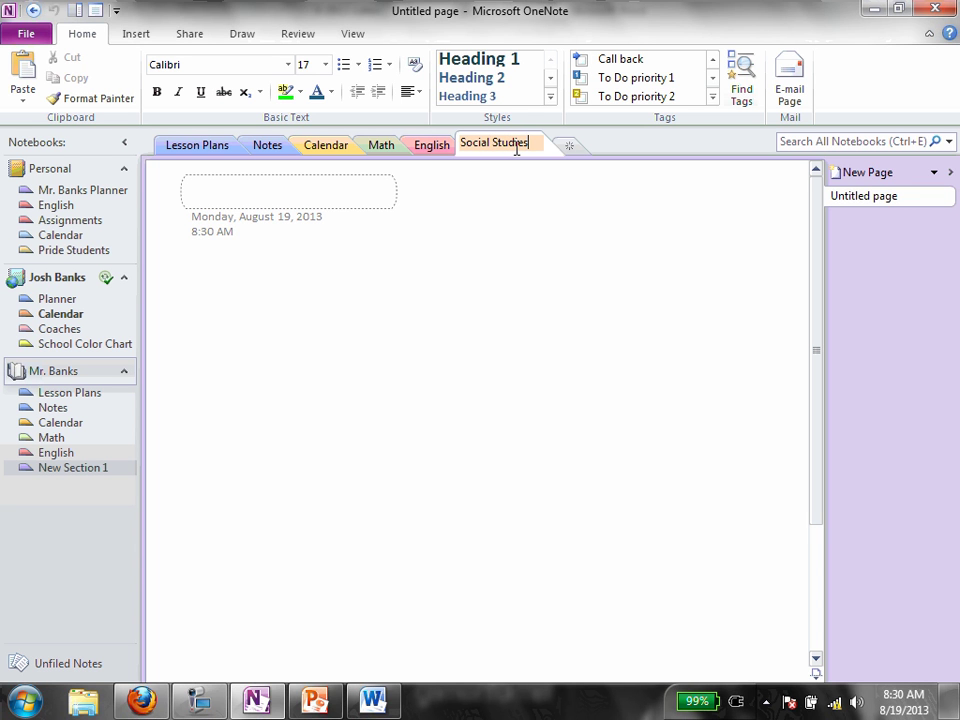
key("Return")
key("Return")
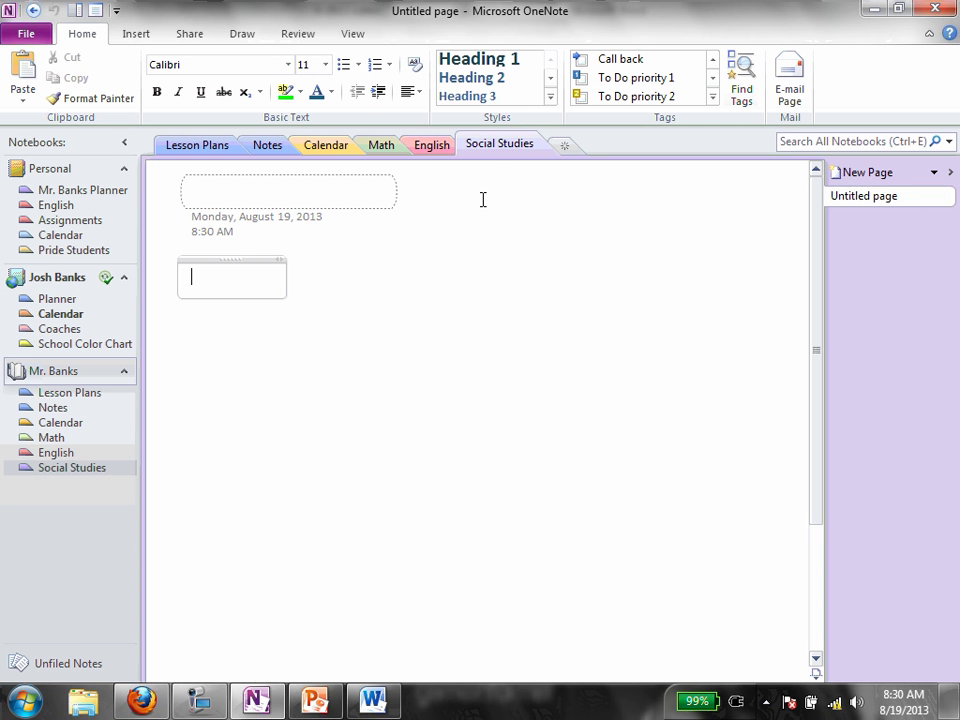
Add the label "English" beneath the lesson plan image on the Planner page of Lesson Plans, leaving blank lines after it
left_click(320, 146)
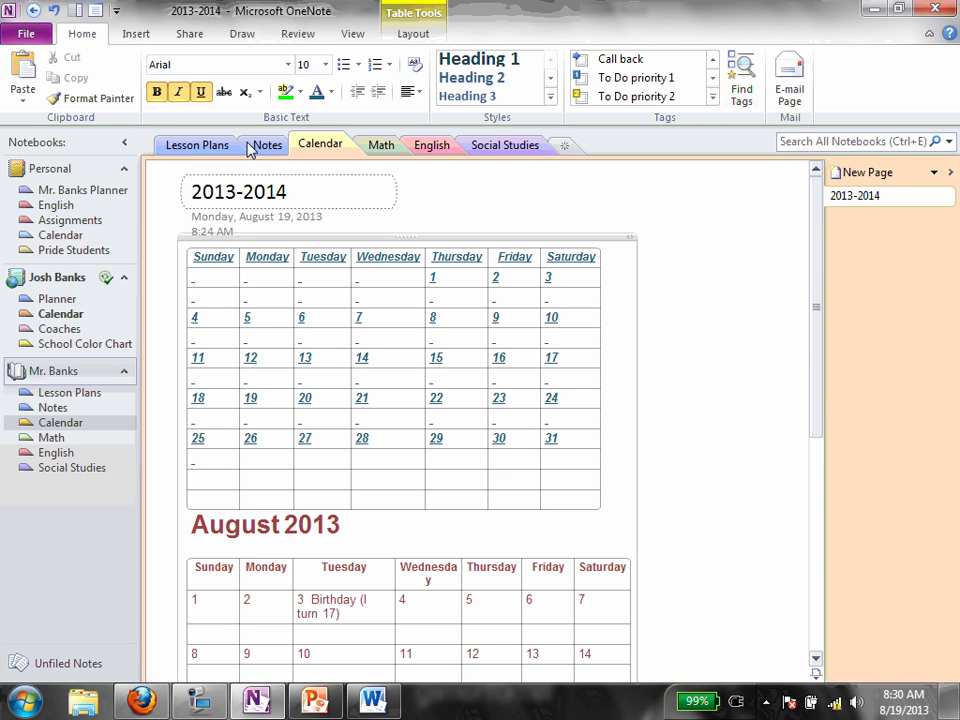
left_click(163, 148)
scroll(654, 390, "down", 3)
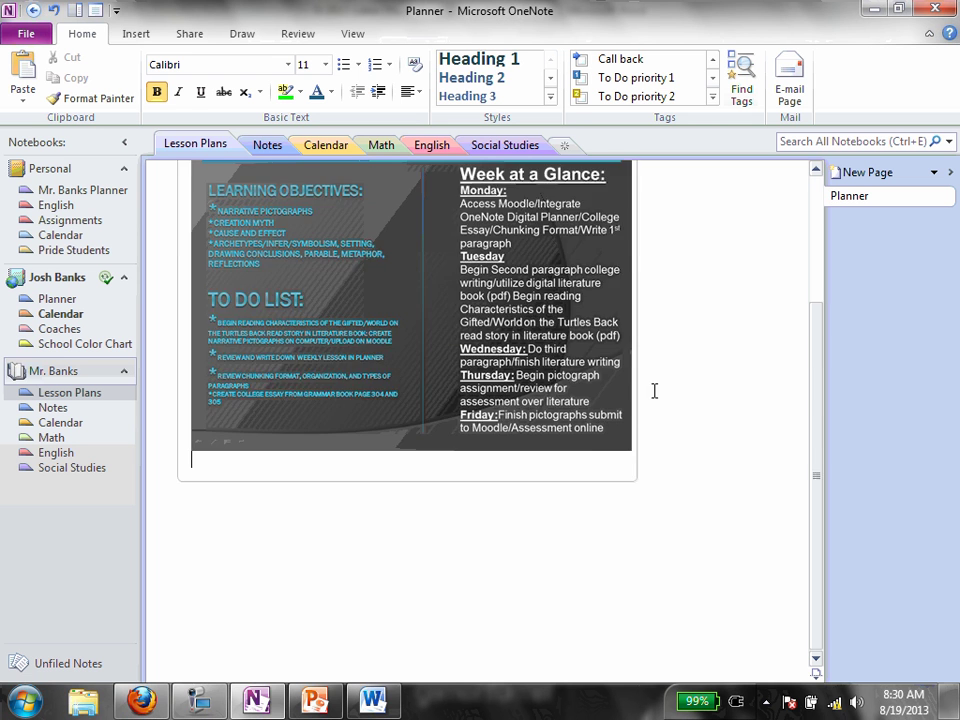
scroll(654, 390, "up", 3)
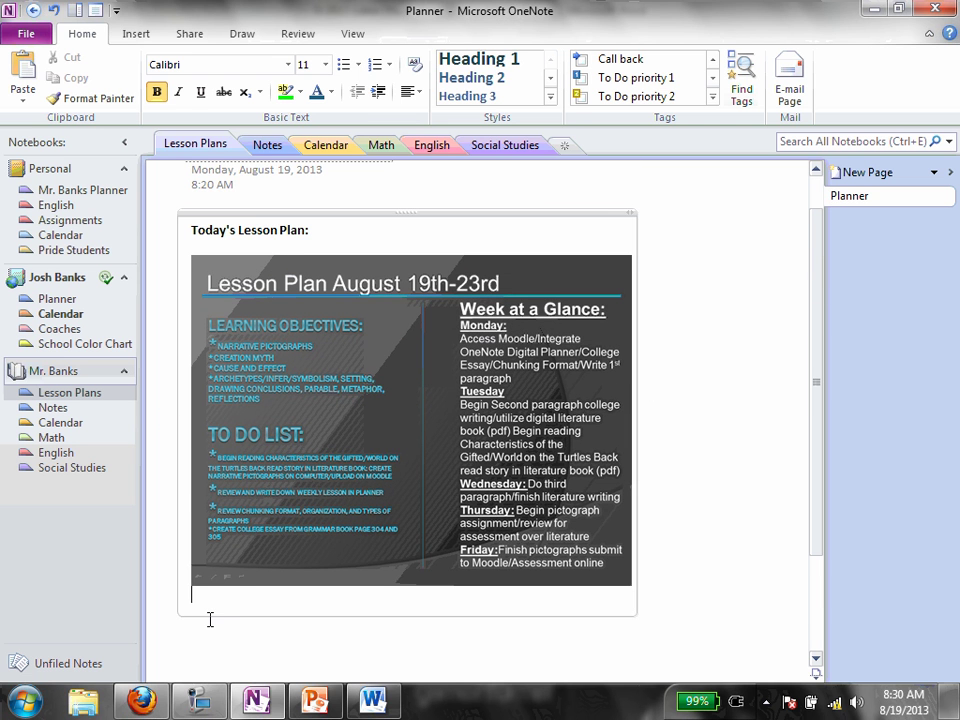
type("English")
scroll(625, 468, "down", 3)
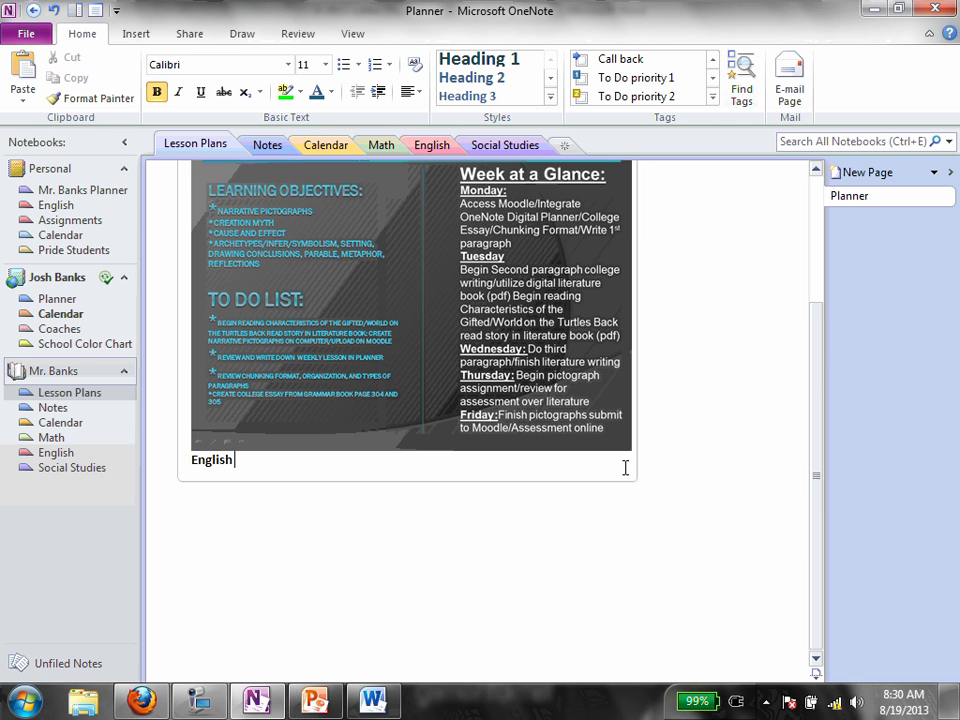
left_click(200, 517)
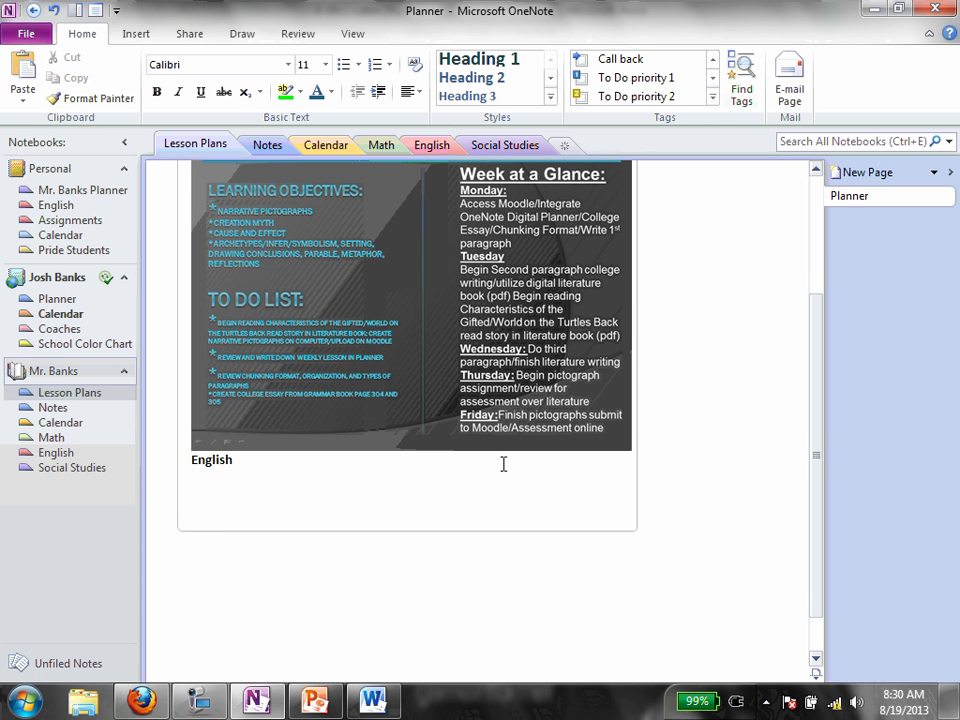
scroll(504, 464, "up", 2)
Move the empty note container on the Notes page left to line up under the title, and open the Novels page
left_click(266, 144)
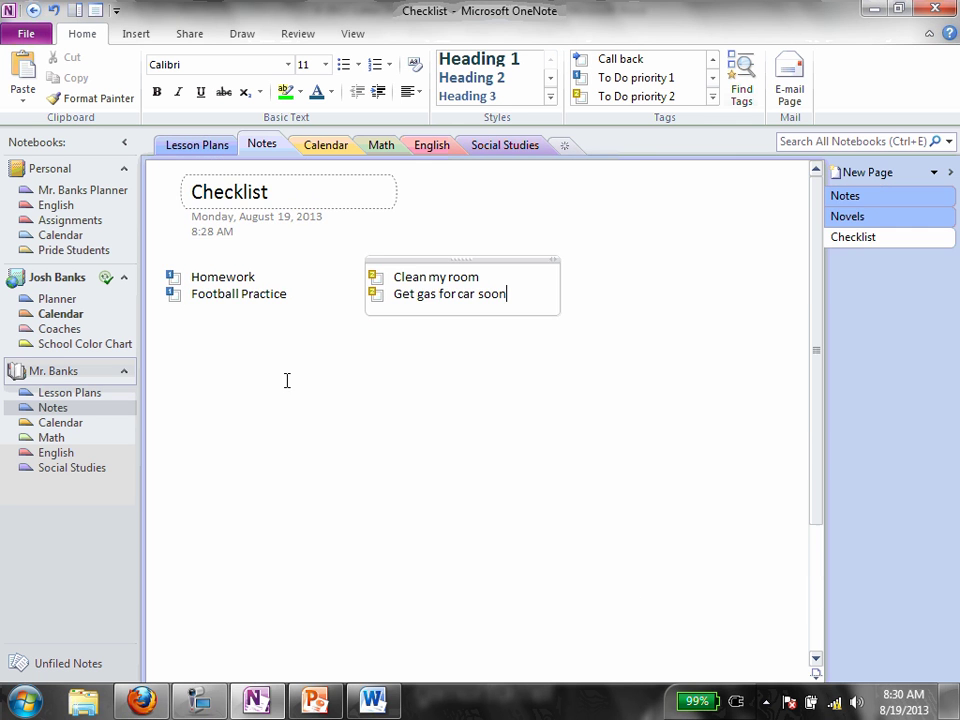
left_click(840, 196)
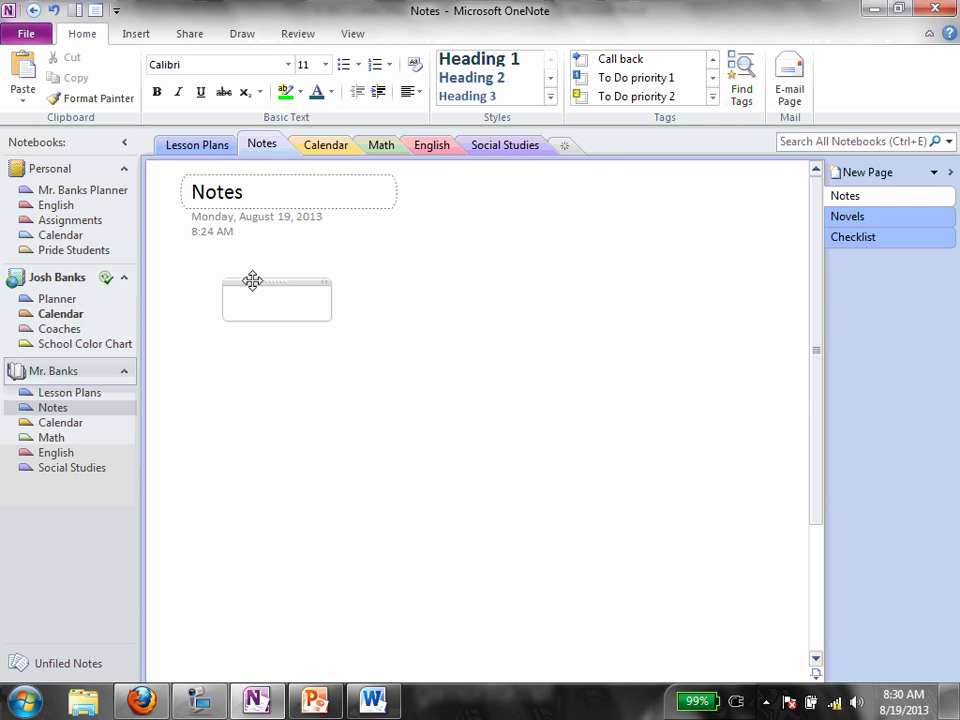
left_click_drag(251, 280, 210, 281)
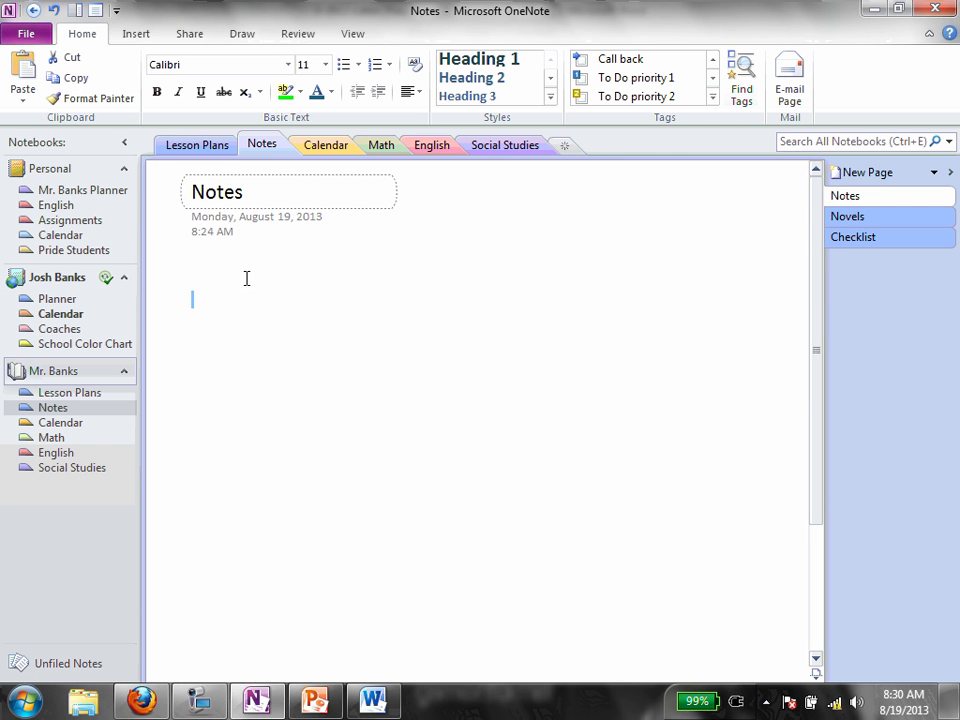
left_click(838, 214)
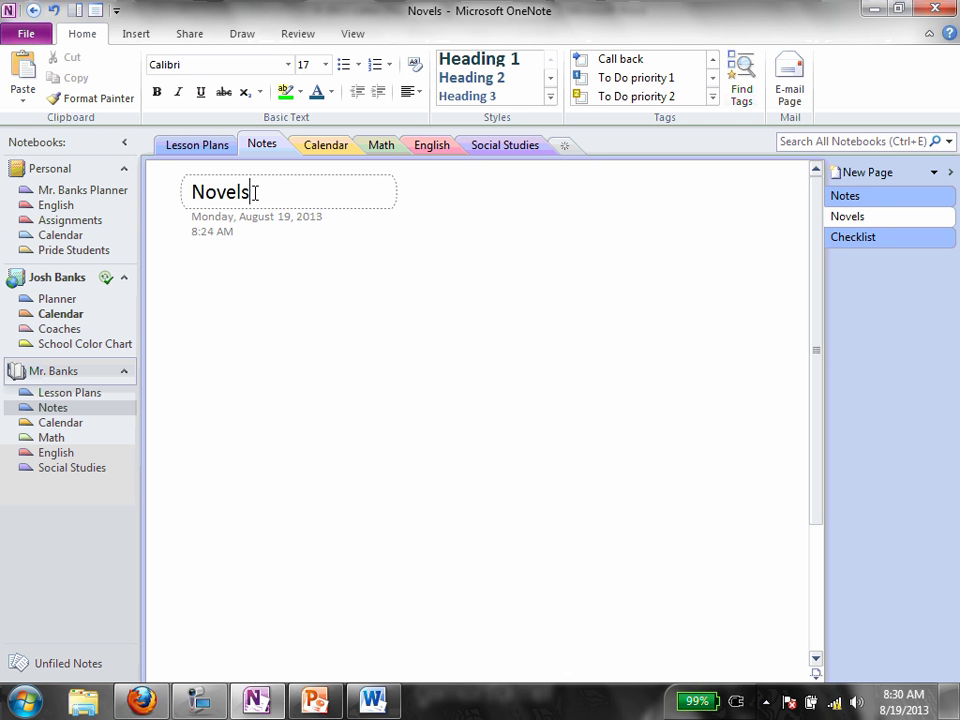
Open the Social Studies section with its empty untitled page, ready for inserting web links
left_click(384, 151)
left_click(489, 152)
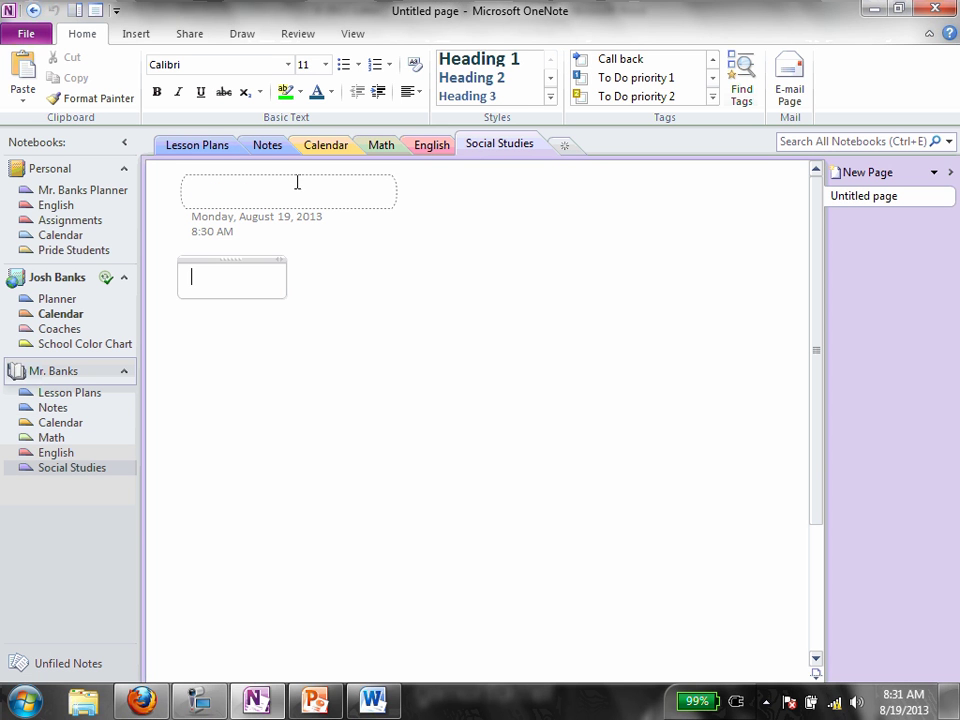
left_click(136, 35)
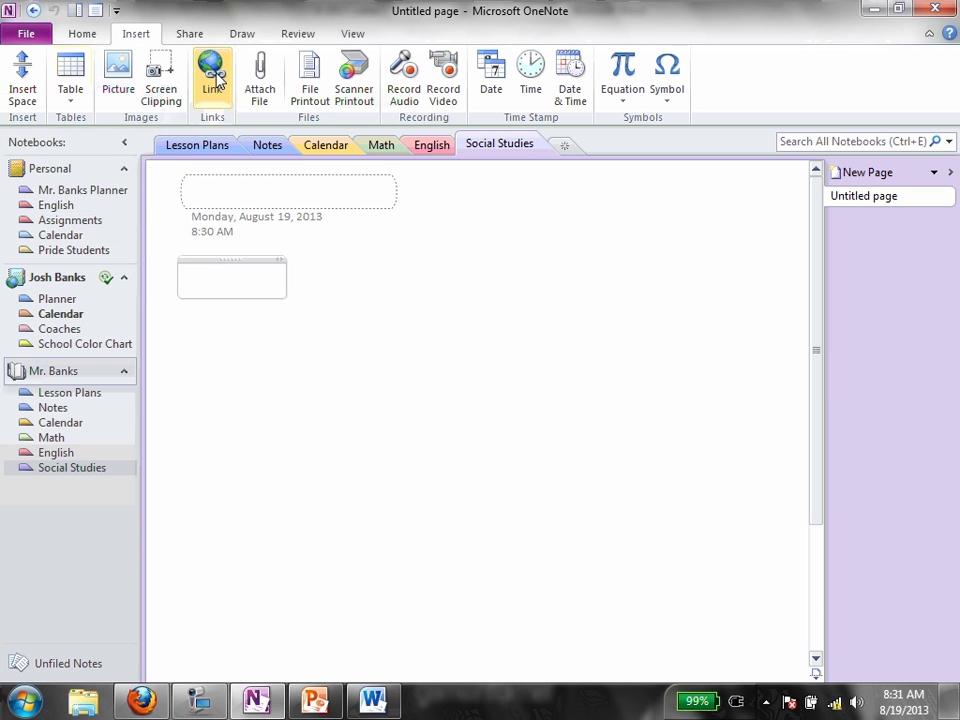
Switch to Firefox, go from the school district homepage to the Moodle site, and copy its web address
left_click(140, 704)
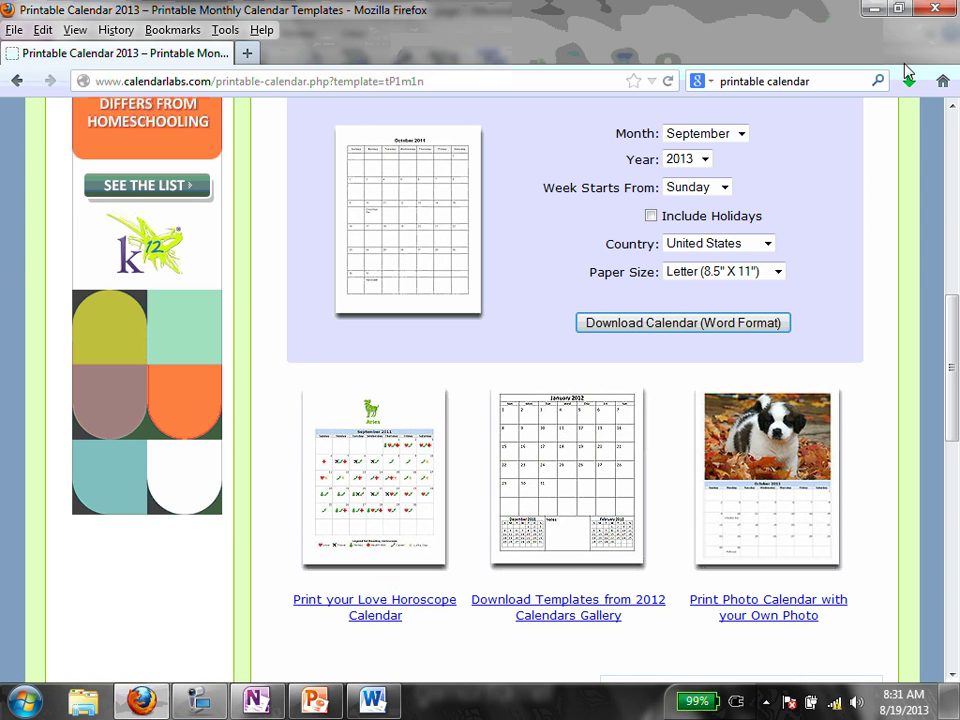
left_click(944, 84)
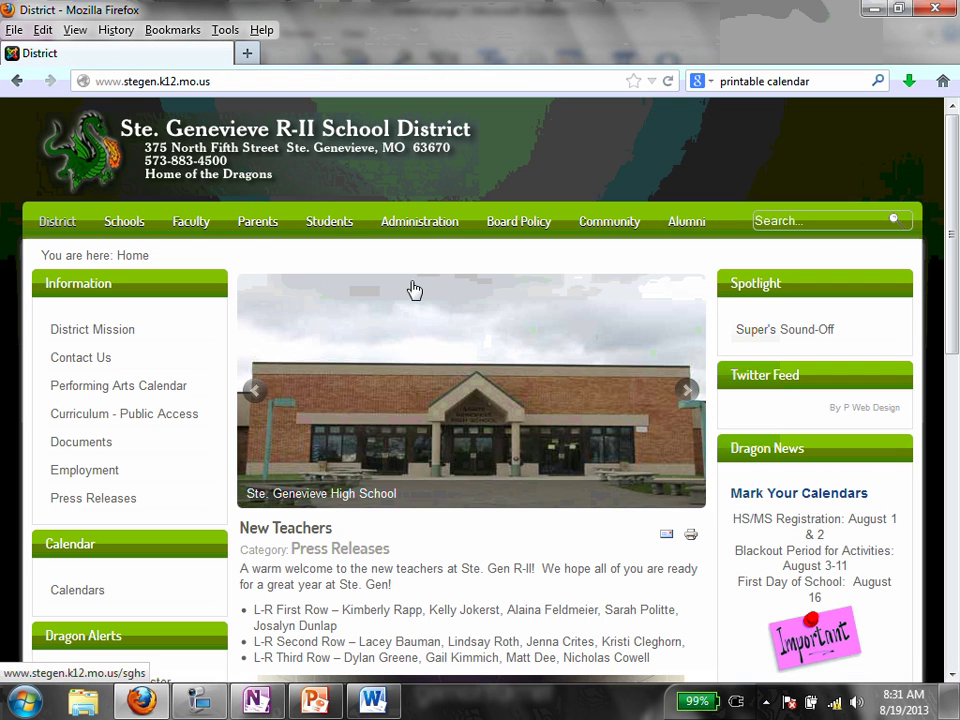
left_click(336, 281)
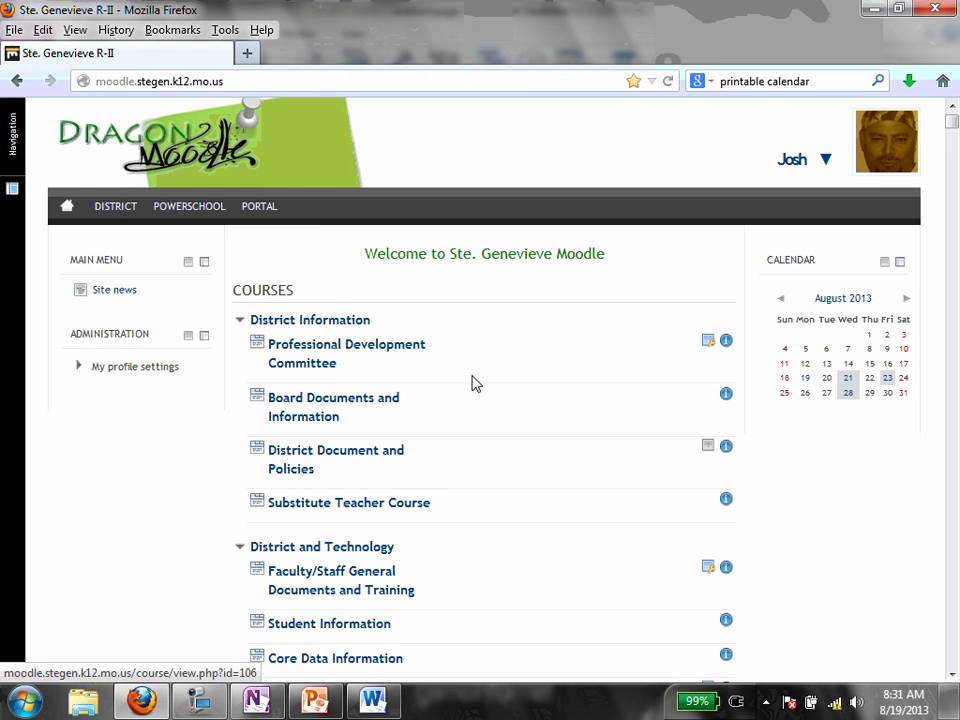
left_click(180, 80)
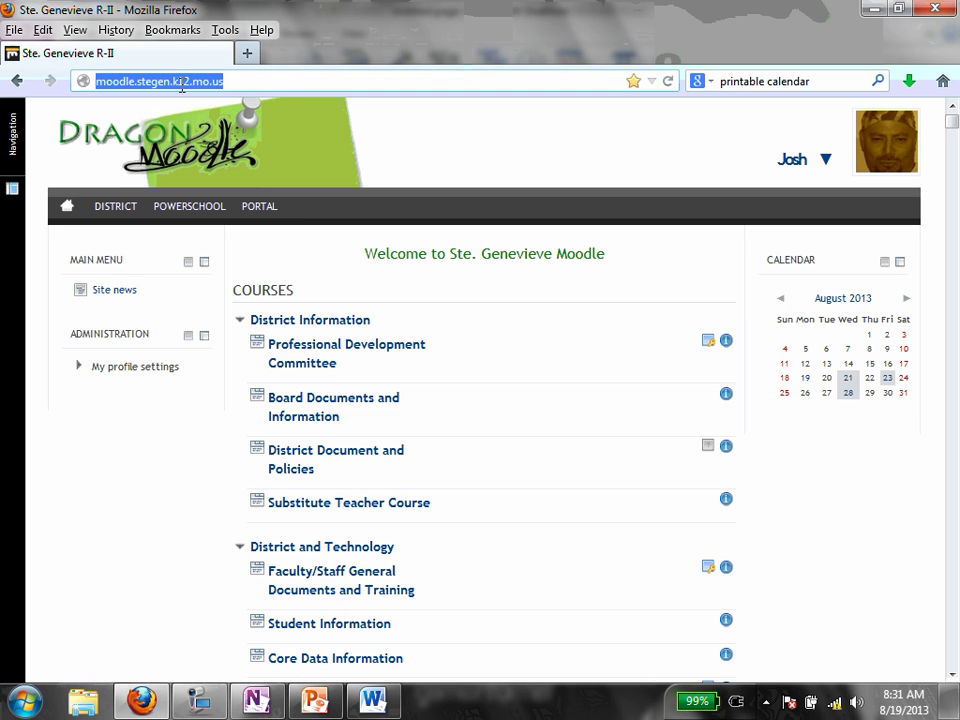
right_click(182, 84)
left_click(225, 146)
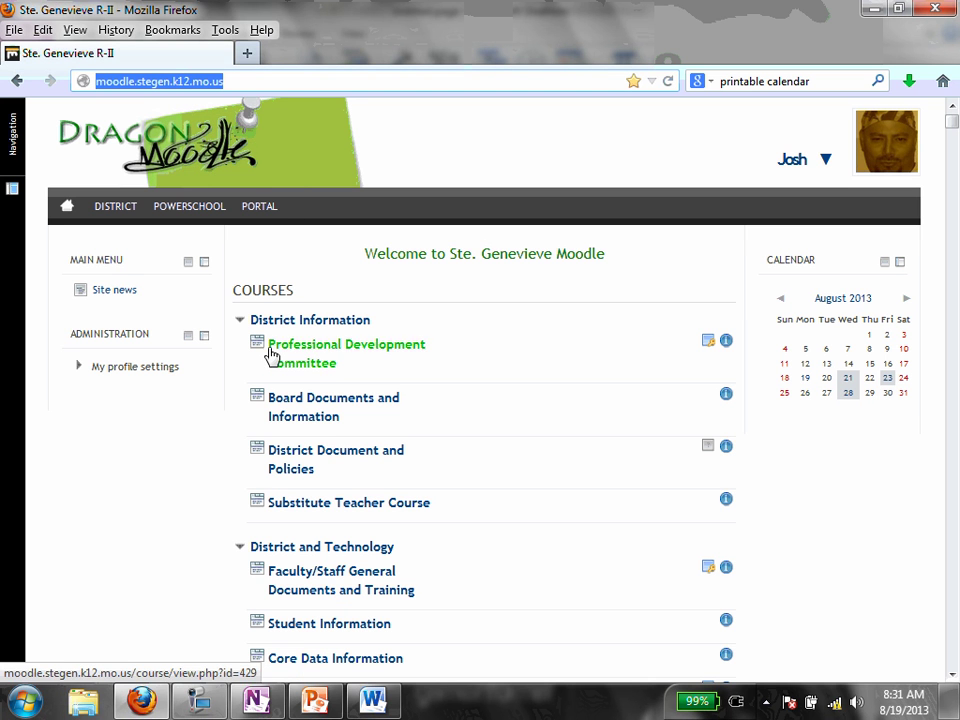
left_click(256, 700)
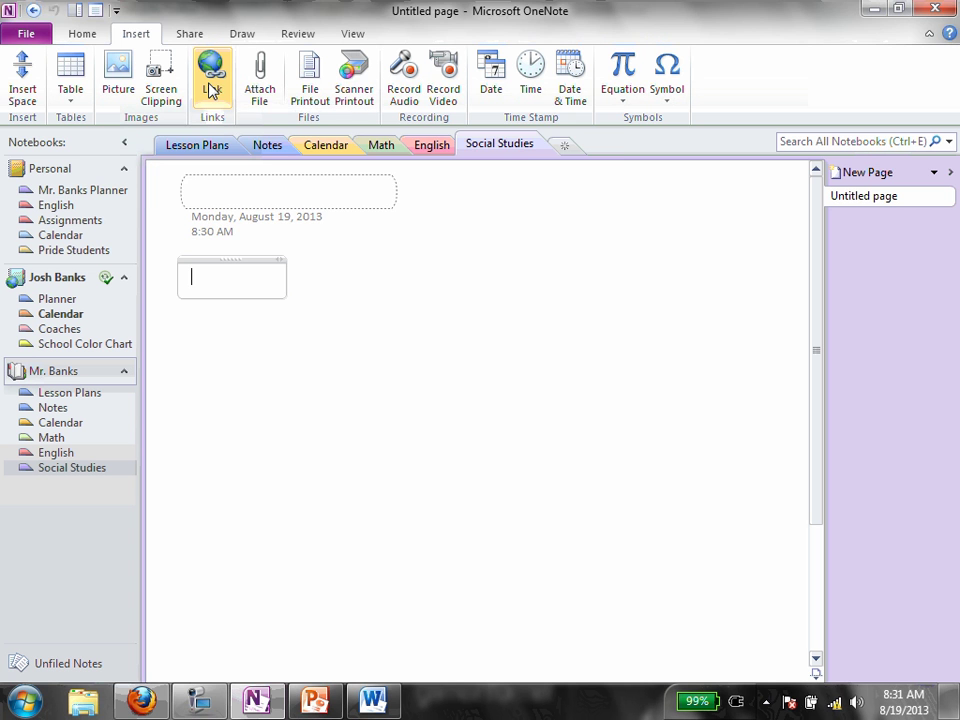
left_click(211, 90)
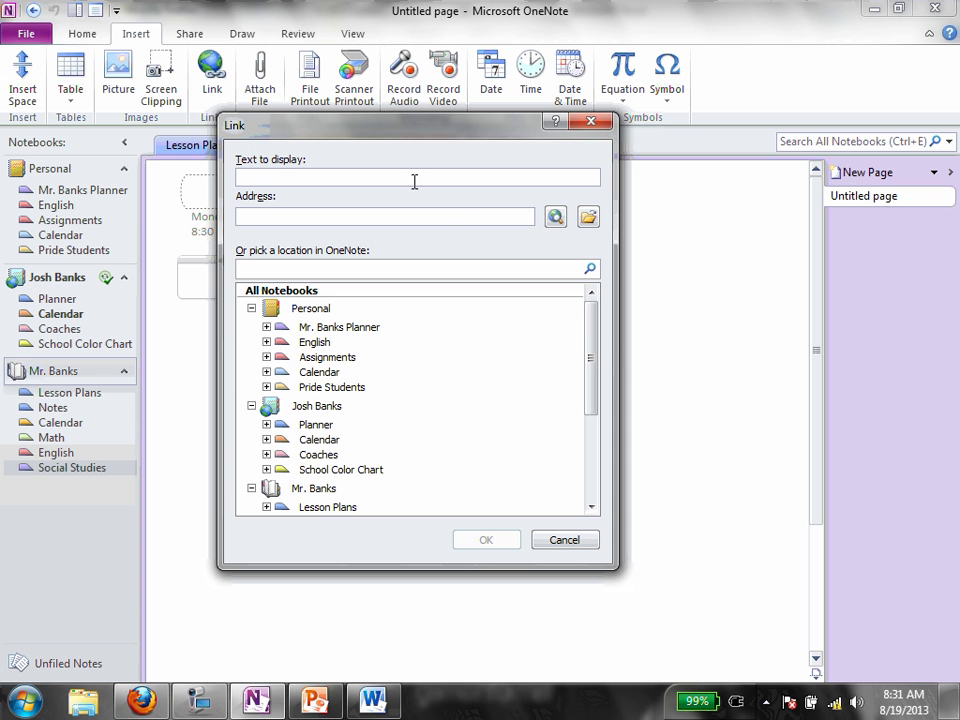
left_click(451, 216)
right_click(238, 217)
left_click(252, 272)
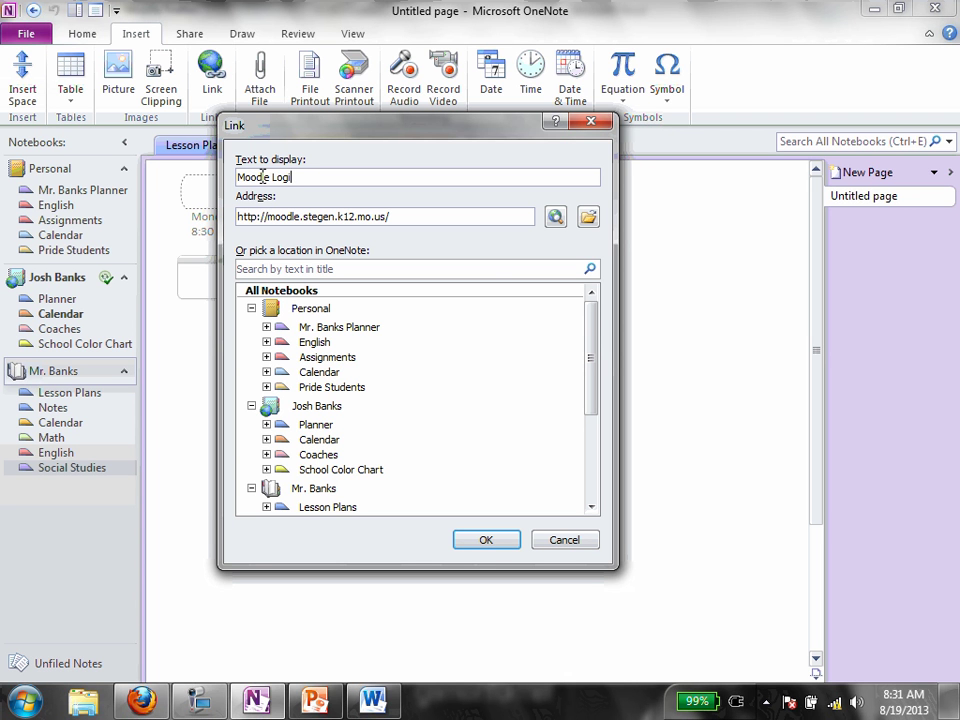
left_click(486, 540)
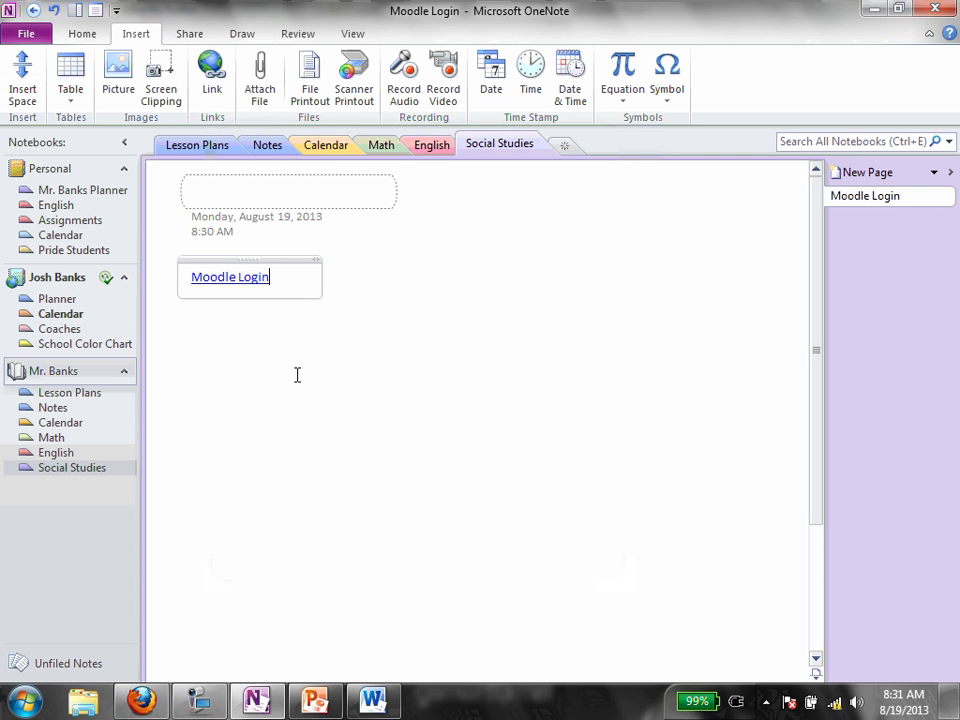
key("Return")
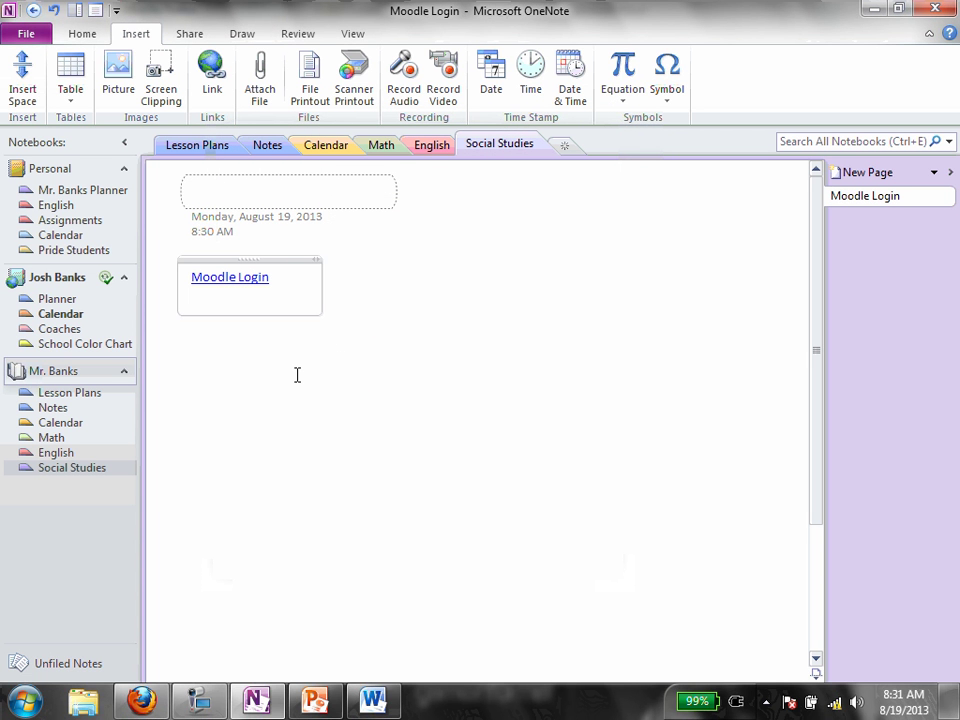
Follow the Moodle Login link to Firefox, open the bookmarked Homepage, and copy the teacher website's address
left_click(229, 277)
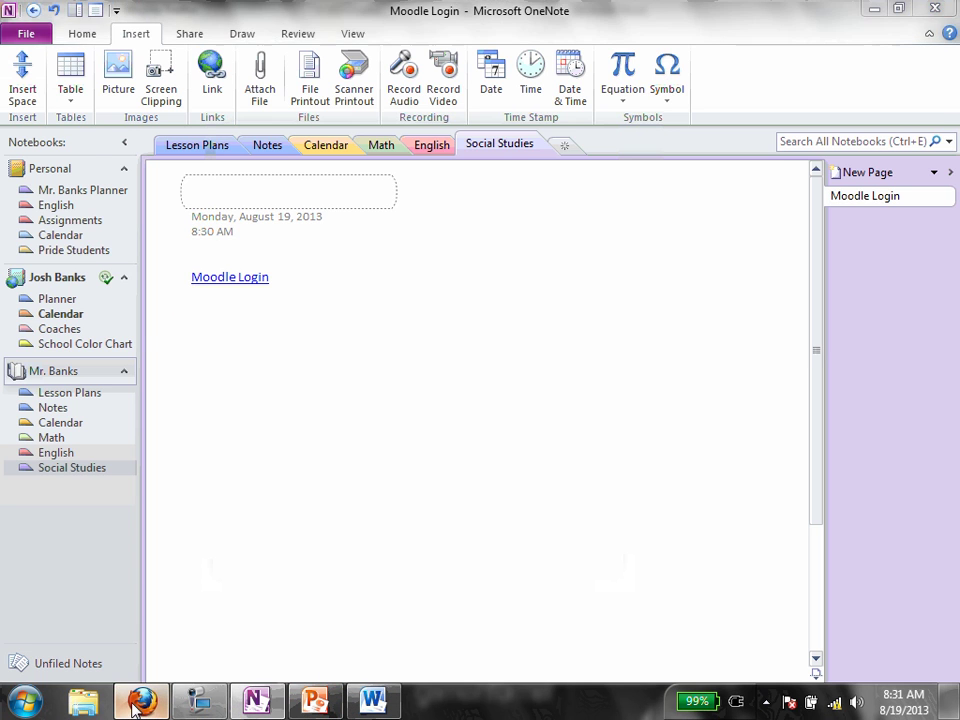
left_click(176, 30)
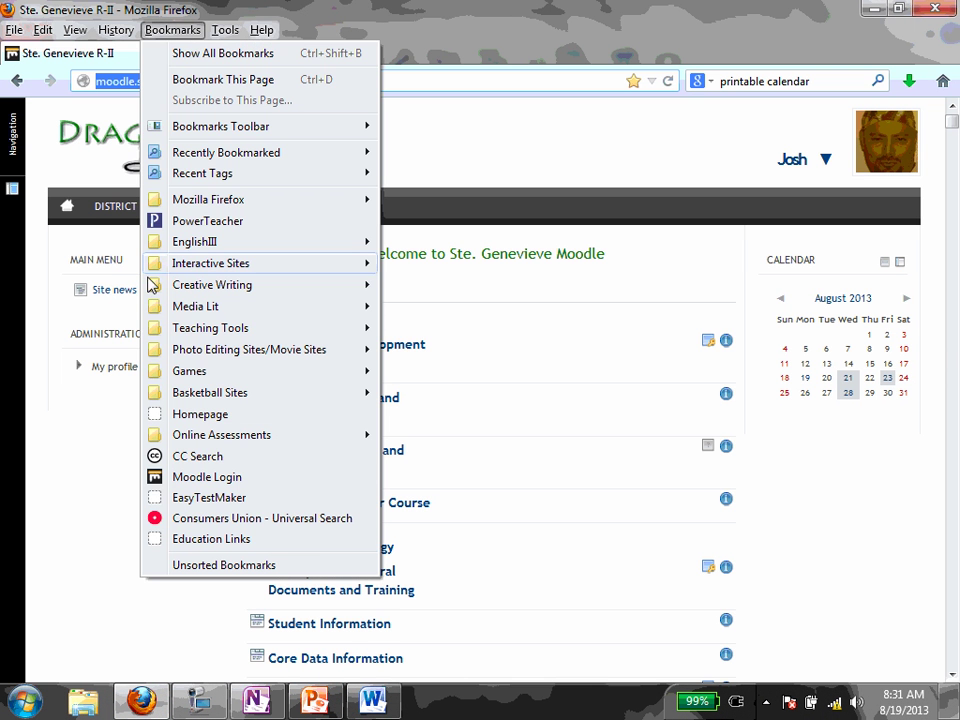
left_click(182, 416)
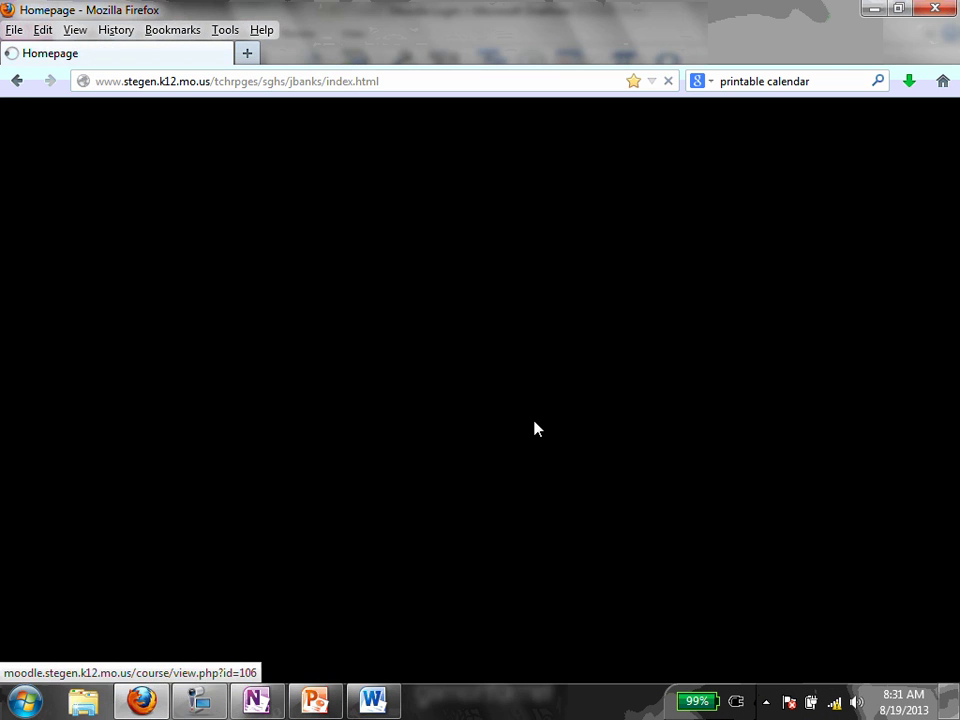
left_click(203, 79)
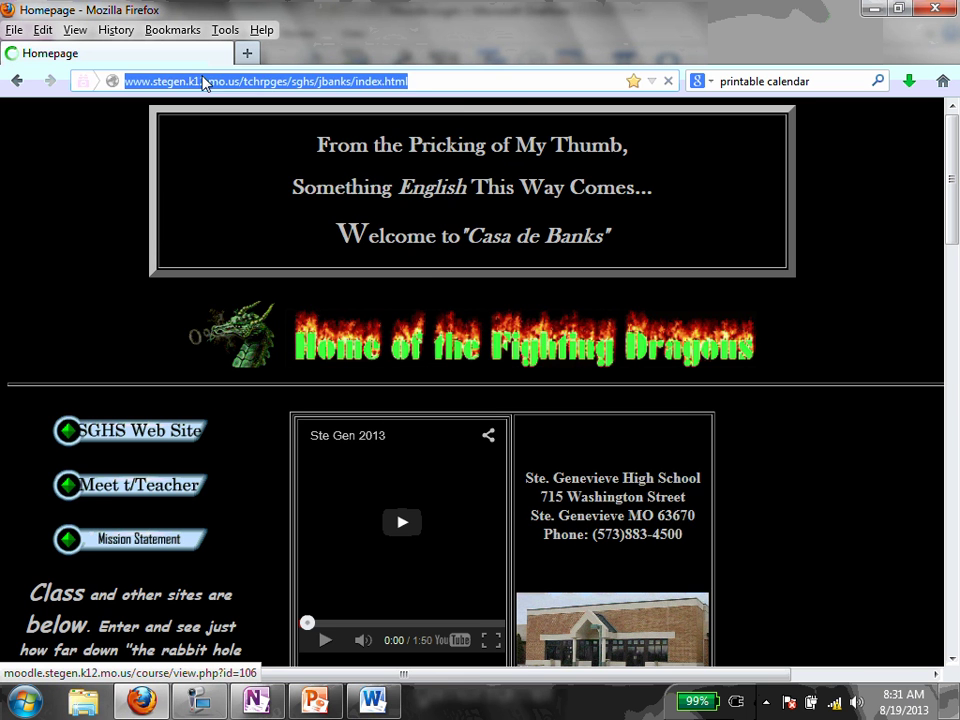
left_click(516, 79)
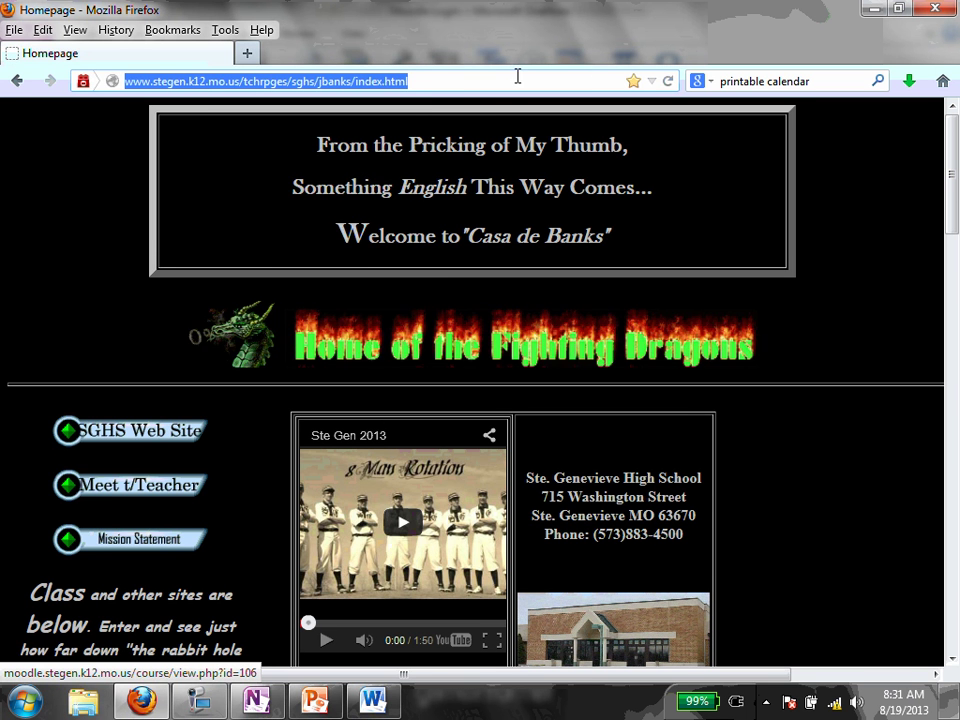
right_click(364, 79)
left_click(416, 142)
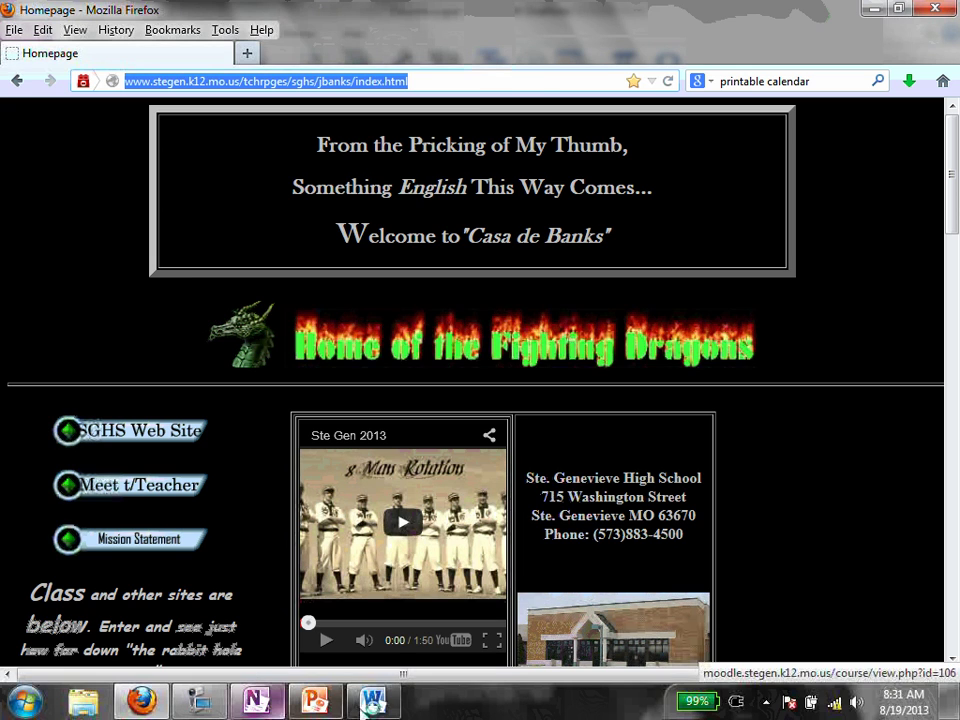
Back in OneNote, insert a link to the copied address below Moodle Login, displaying the teacher's name followed by "Website"
left_click(262, 703)
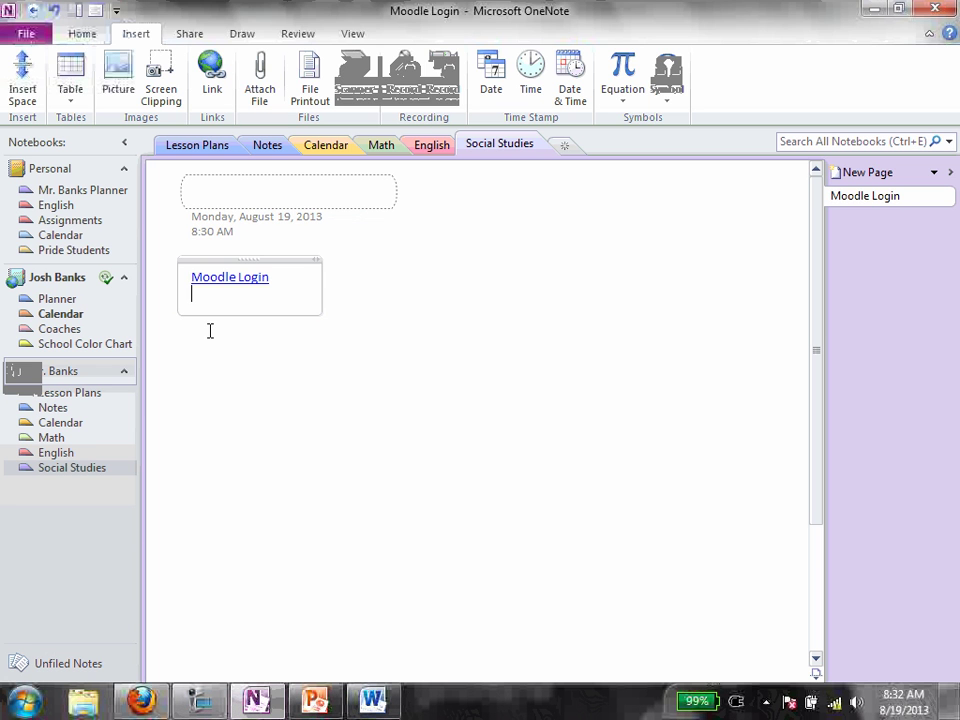
left_click(211, 88)
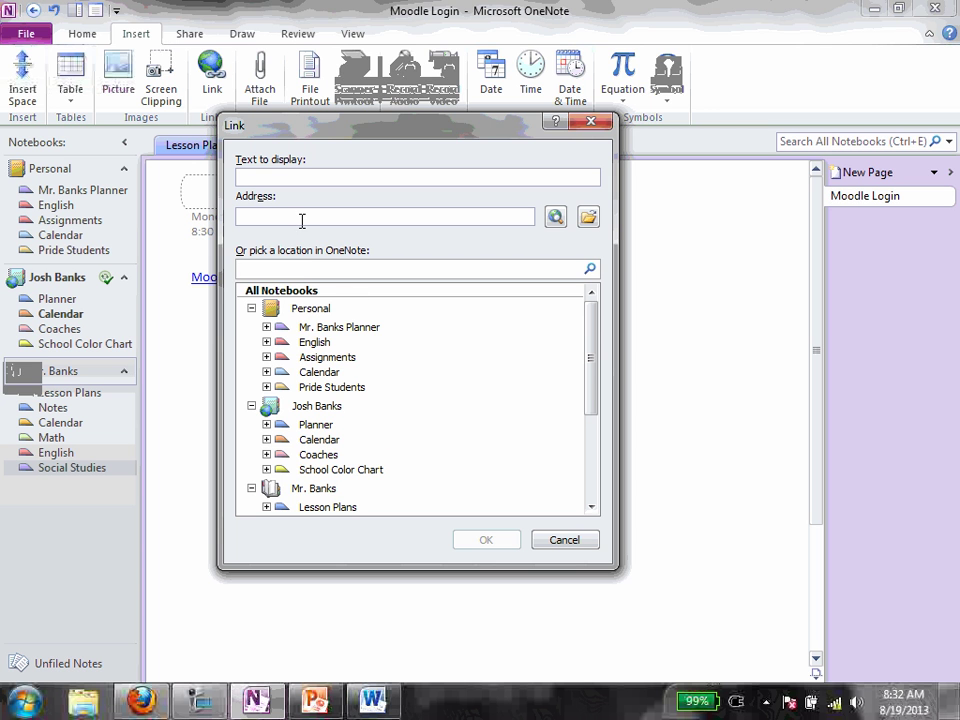
right_click(302, 220)
left_click(256, 336)
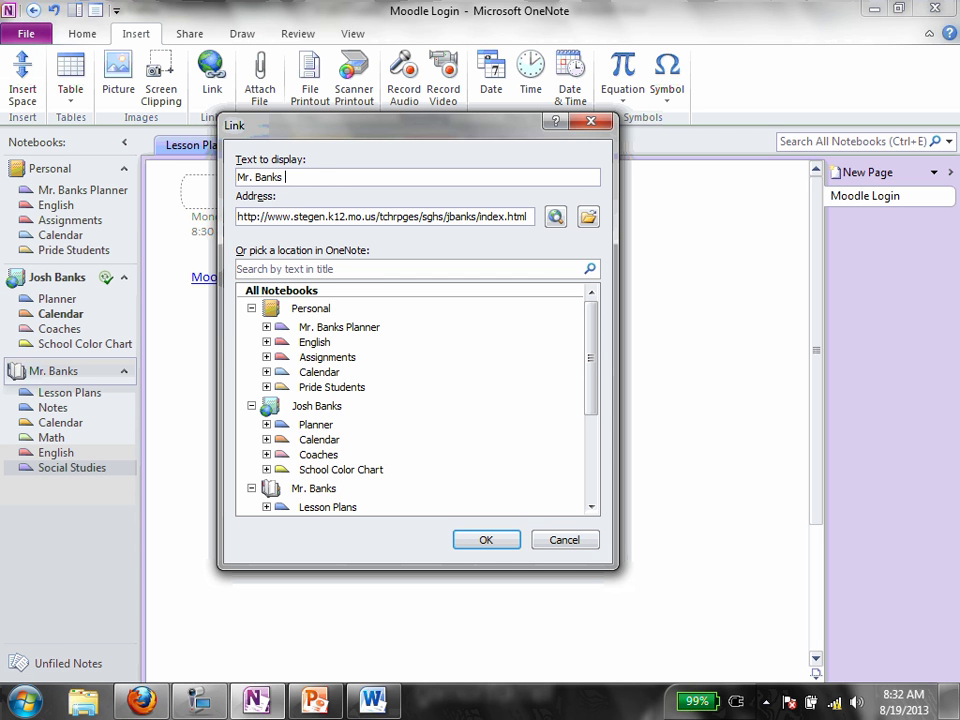
left_click(262, 172)
type("Mr. Banks Website")
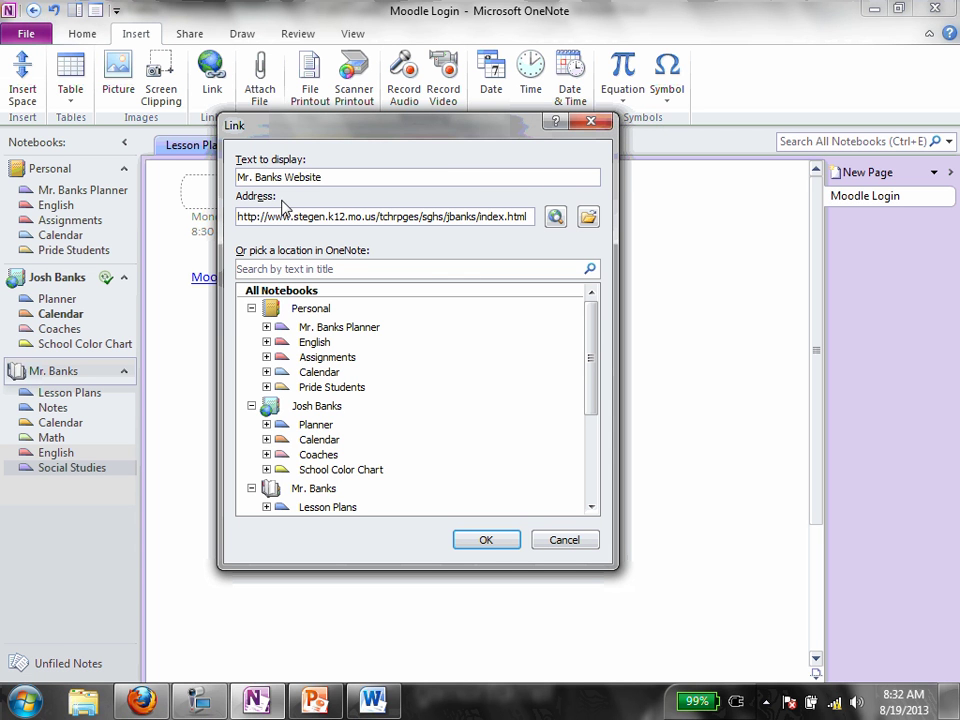
left_click(465, 543)
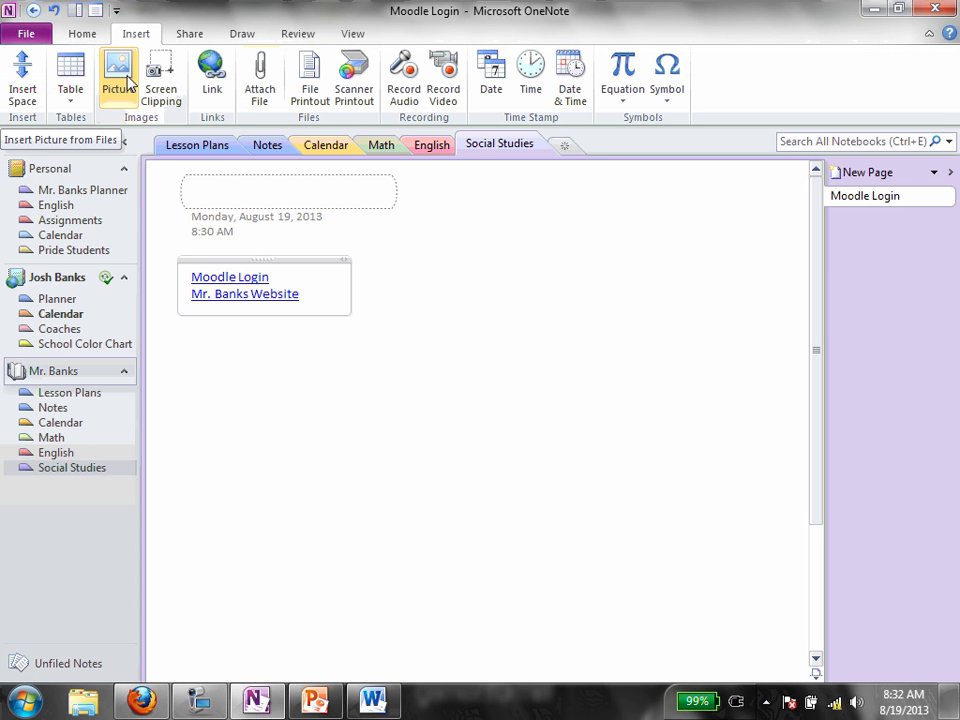
Scribble a looping freehand stroke and a short line above it in red pen on the Social Studies page
left_click(187, 36)
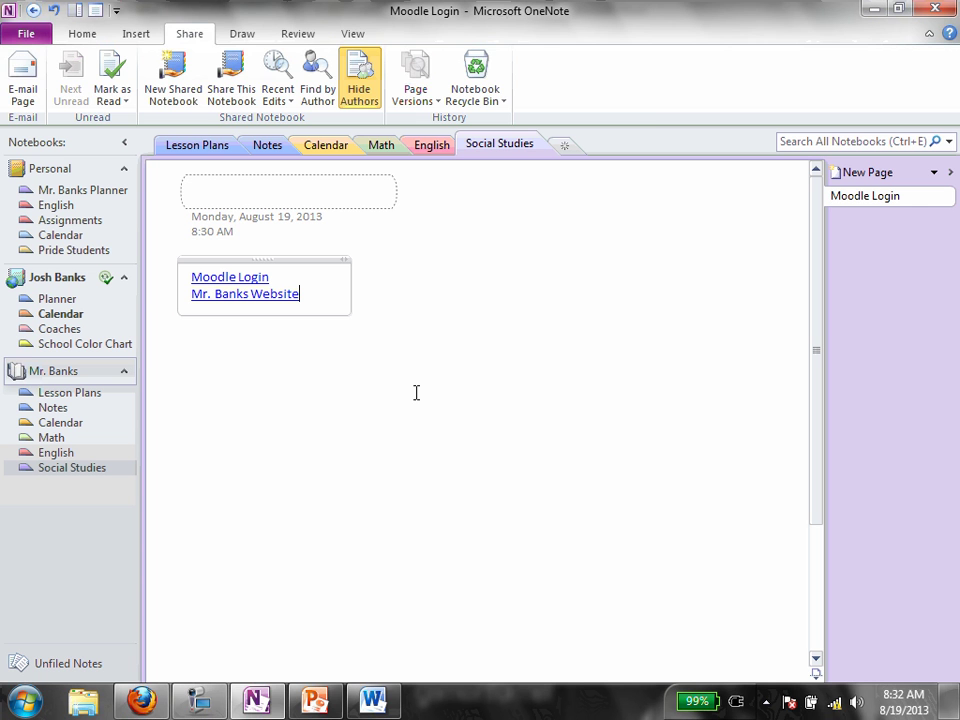
left_click(246, 34)
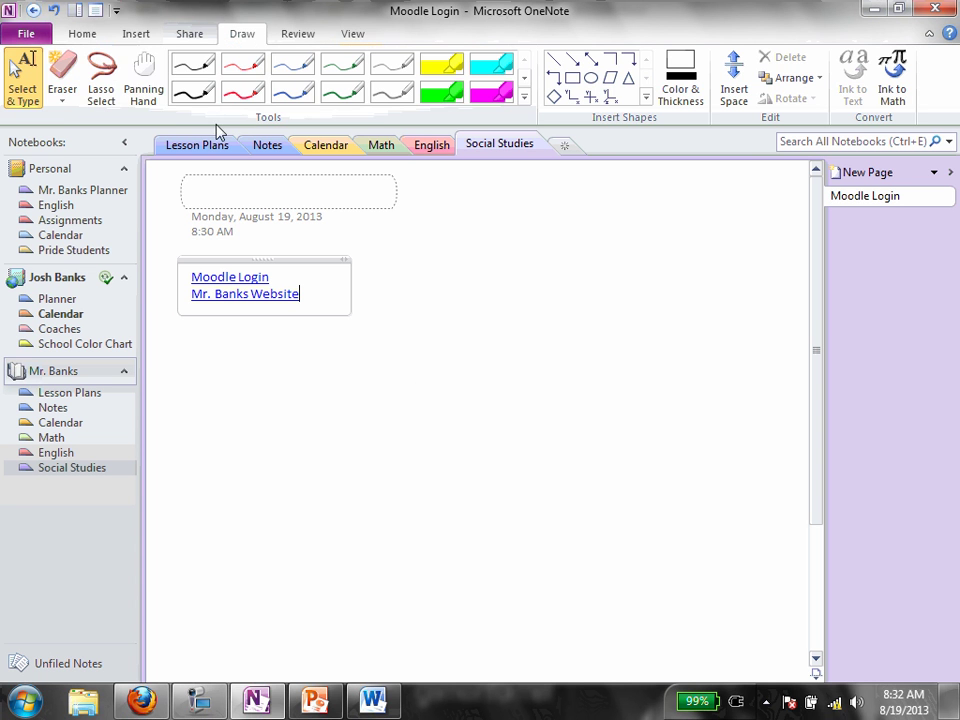
left_click(243, 92)
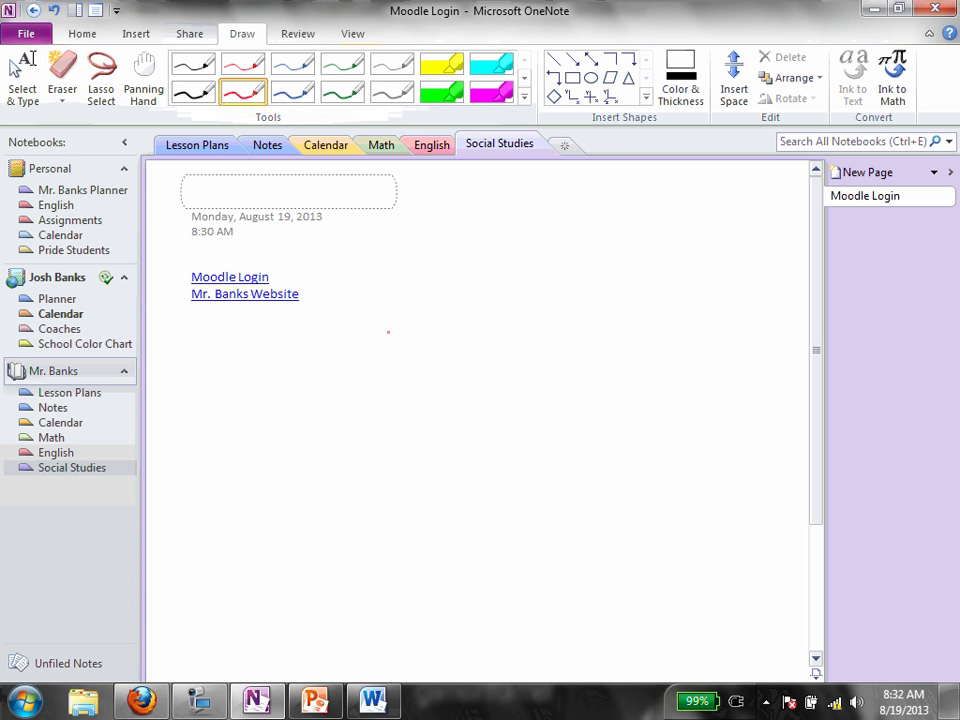
mouse_move(392, 314)
left_mouse_down()
mouse_move(484, 334)
mouse_move(442, 388)
mouse_move(317, 377)
mouse_move(480, 345)
left_mouse_up()
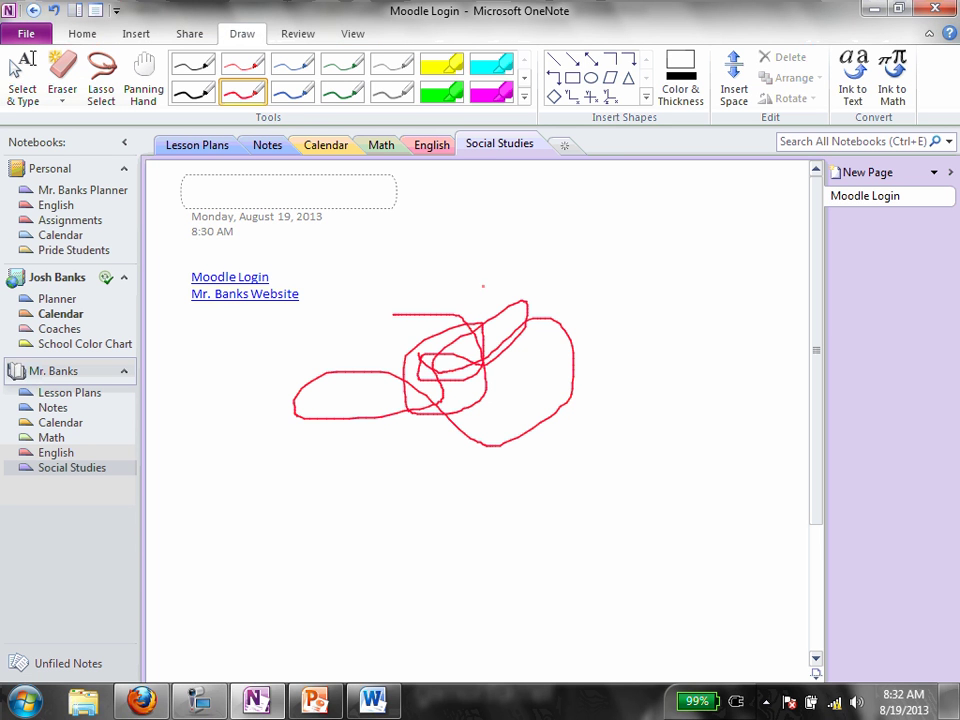
left_click_drag(488, 280, 532, 278)
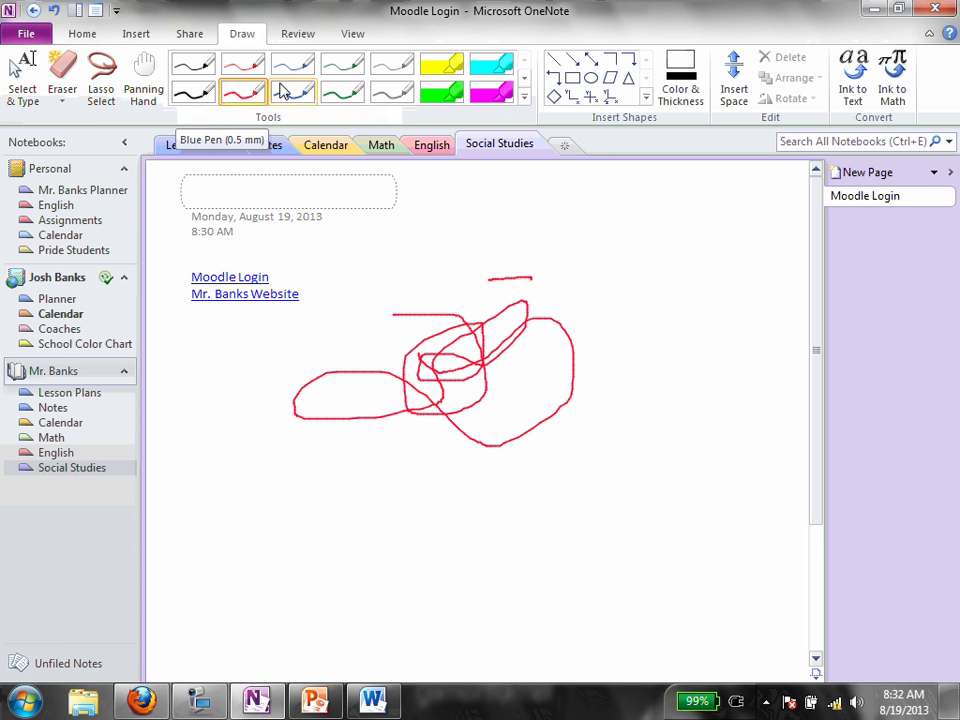
Erase the looping red scribble and the short red line from the page
left_click(62, 72)
left_click_drag(365, 360, 452, 360)
left_click(512, 278)
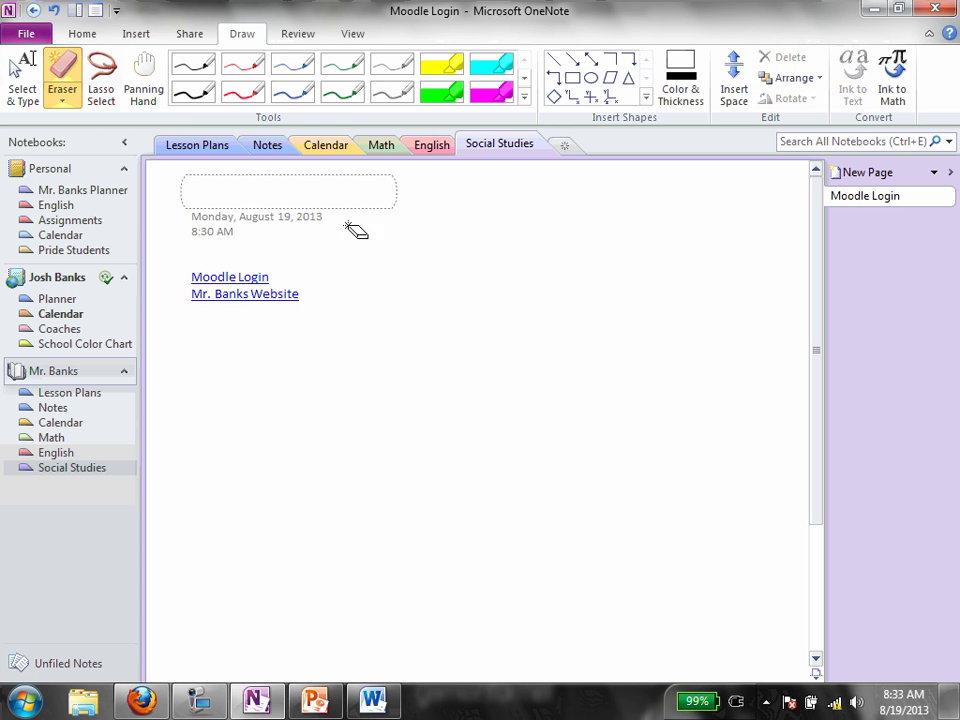
Look over the language options and run a spelling check on the Social Studies page
left_click(298, 34)
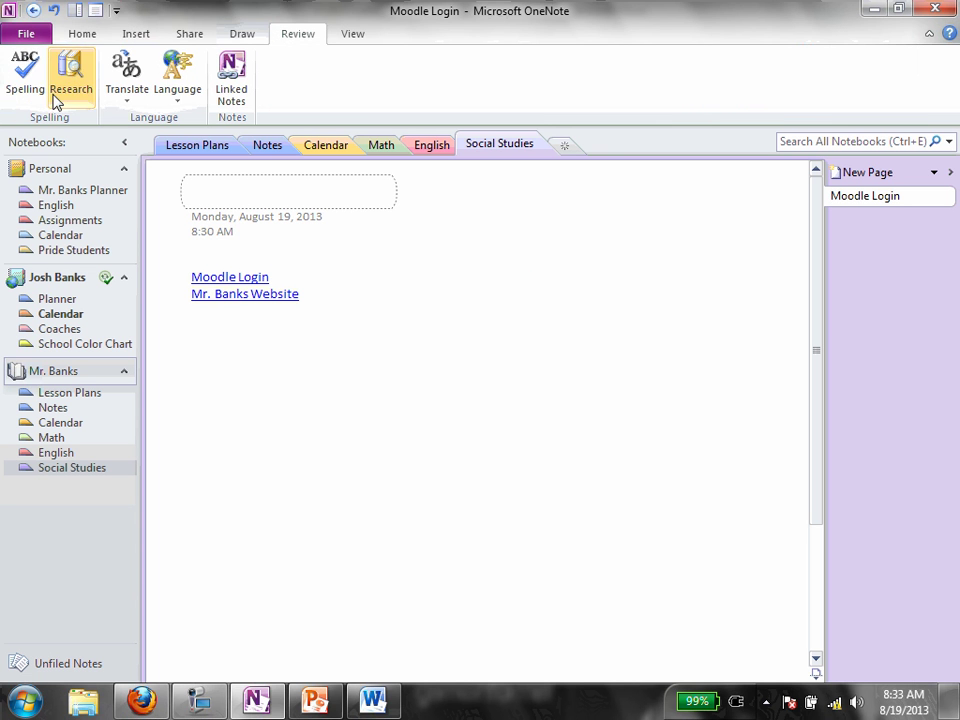
left_click(185, 100)
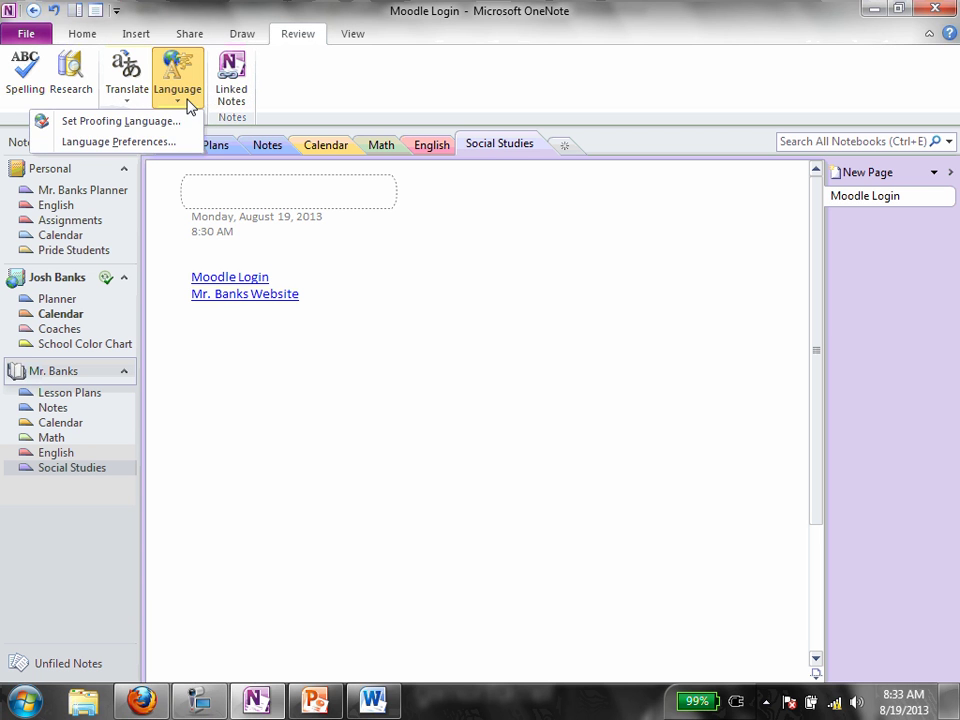
left_click(188, 100)
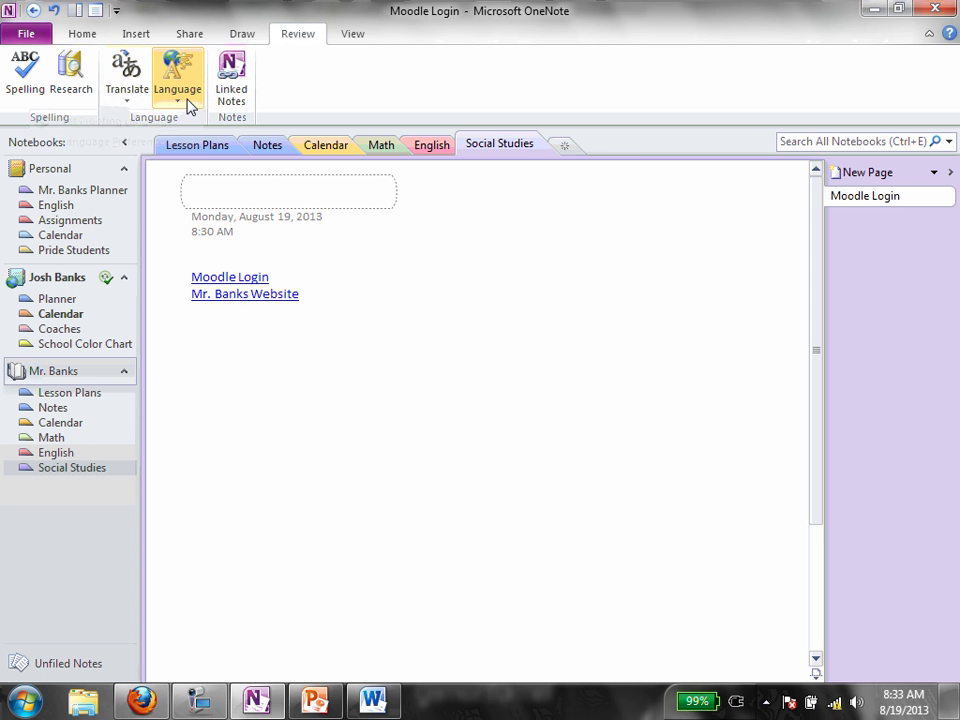
left_click(31, 92)
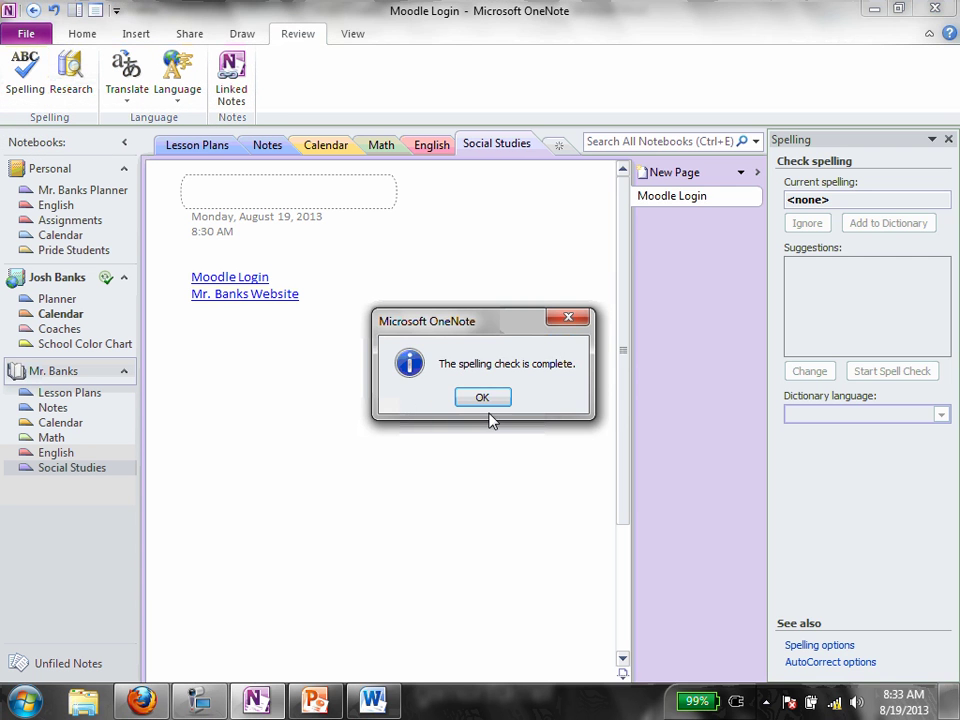
left_click(482, 398)
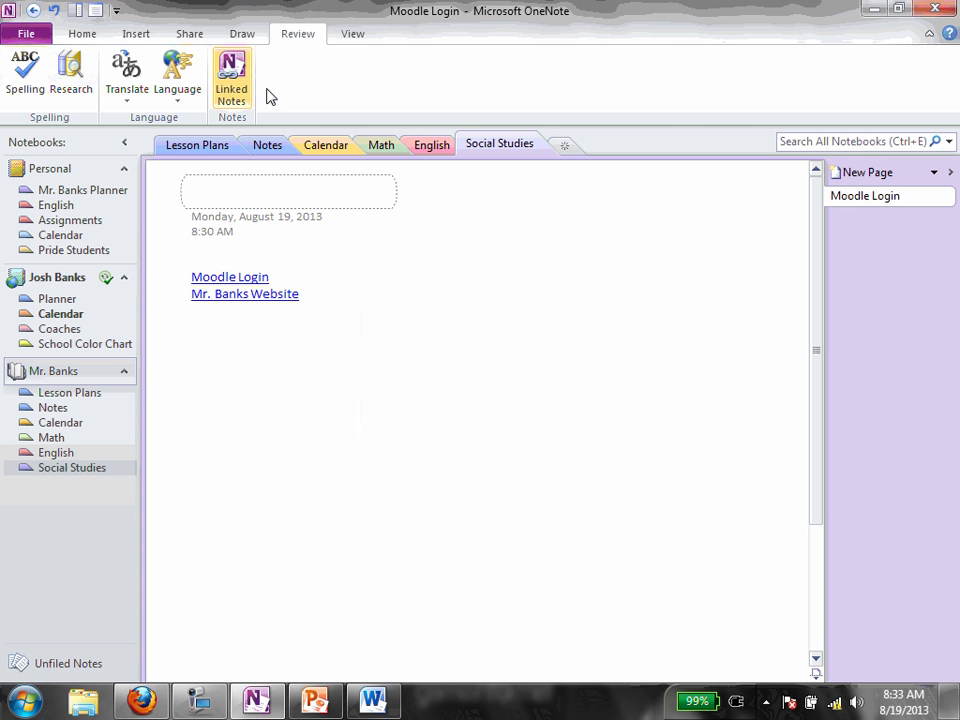
Open the Planner page in the Lesson Plans section and close OneNote
left_click(351, 38)
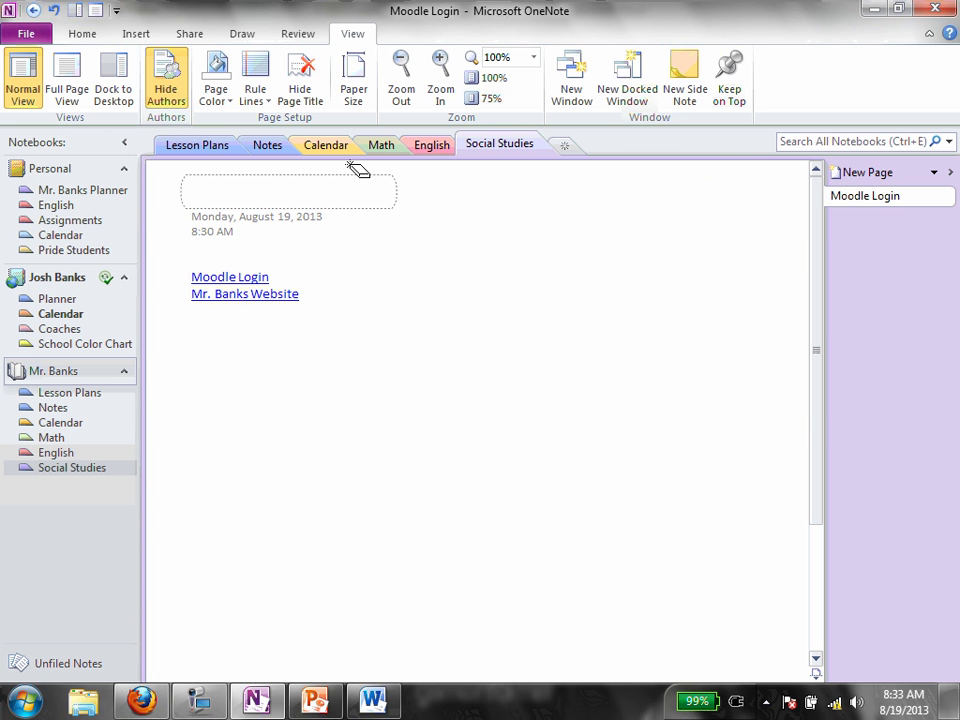
left_click(214, 150)
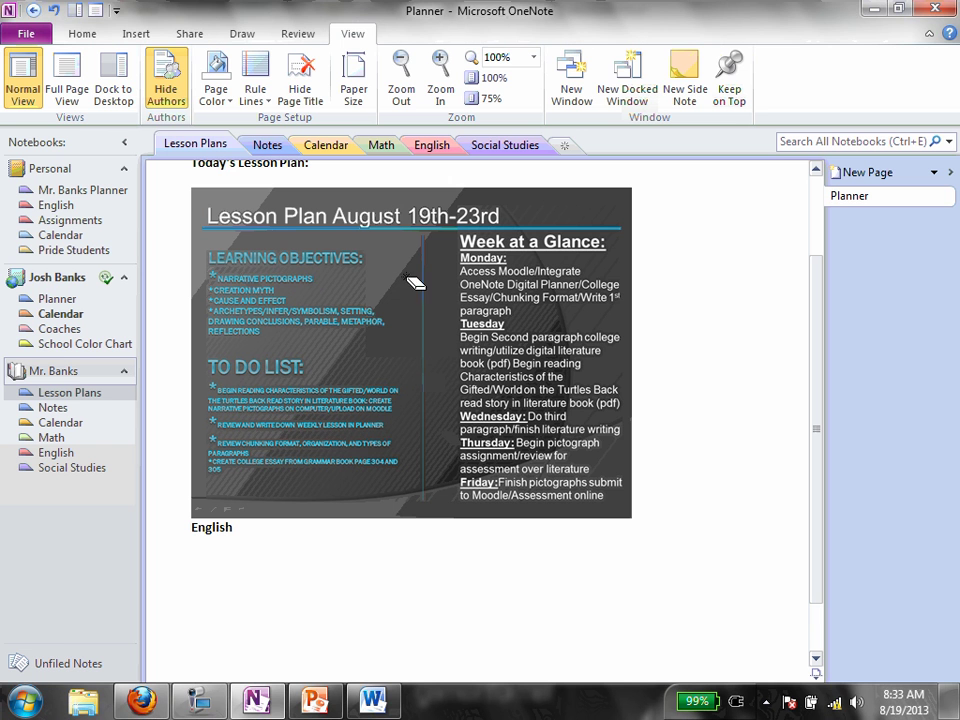
left_click(937, 10)
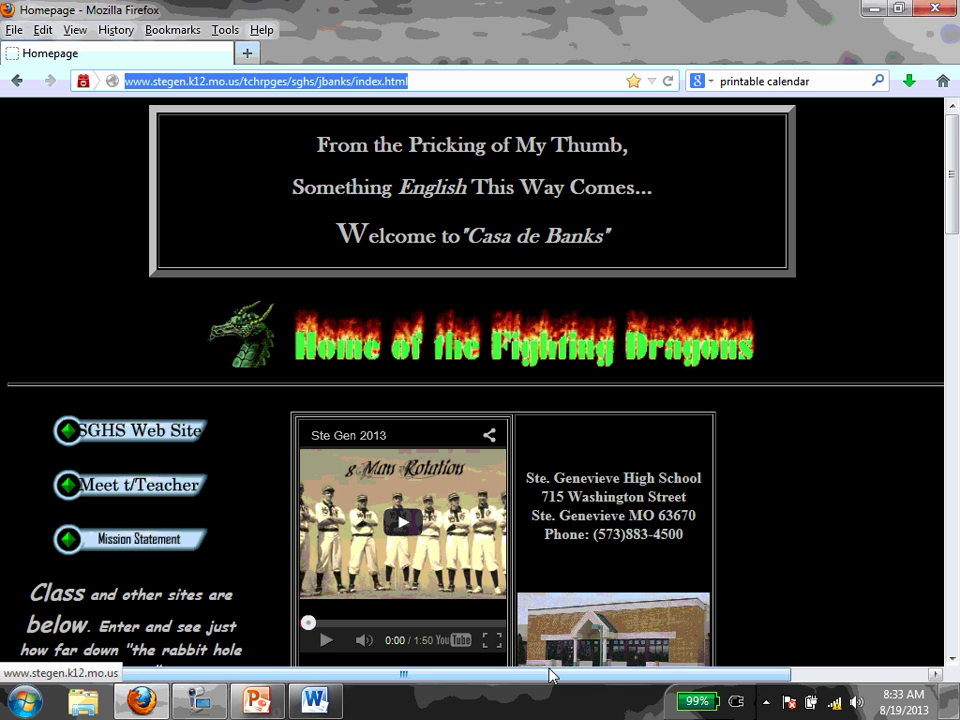
left_click(200, 700)
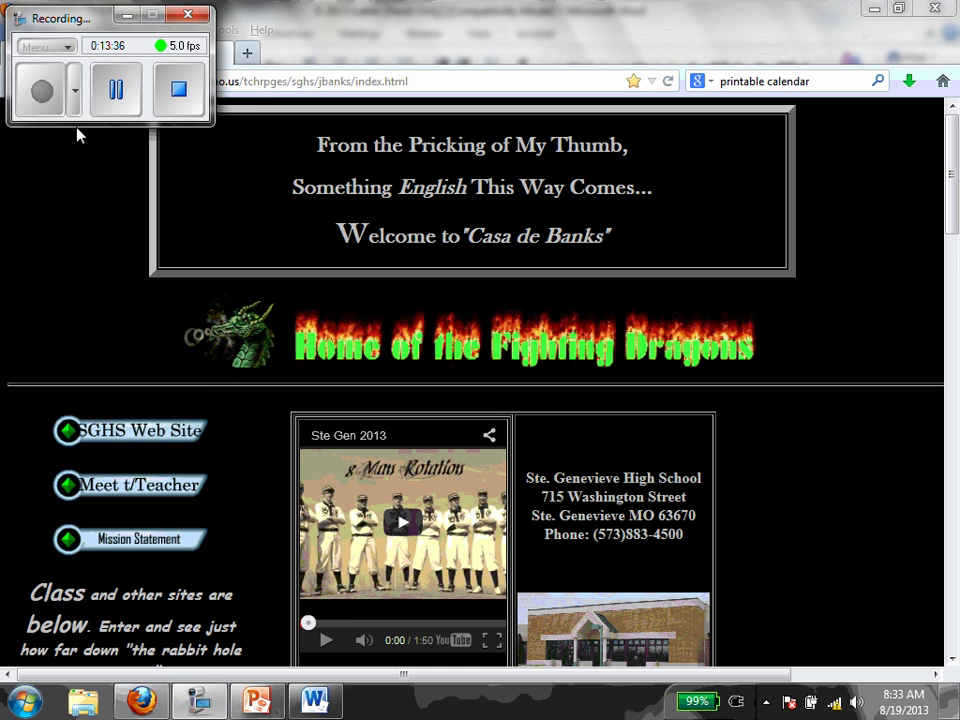